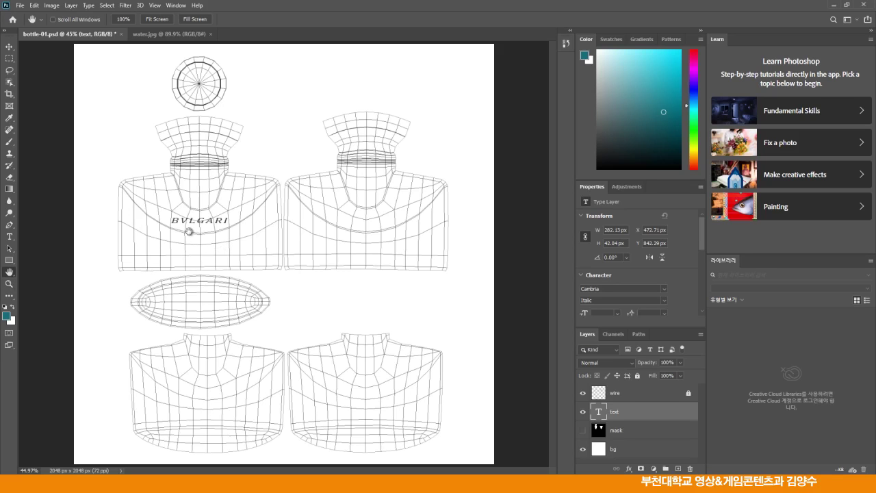
- Hide the wire layer so the BVLGARI text shows without the UV wireframe
left_click(9, 283)
left_click_drag(176, 220, 225, 267)
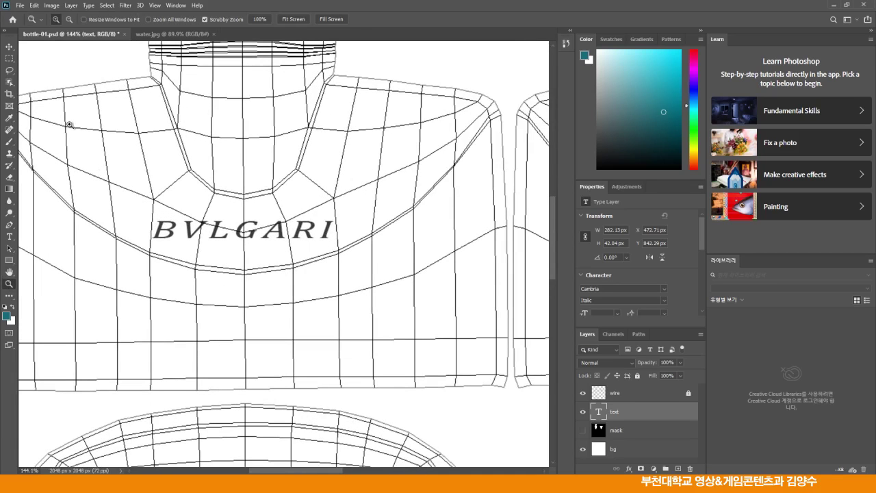
left_click(9, 47)
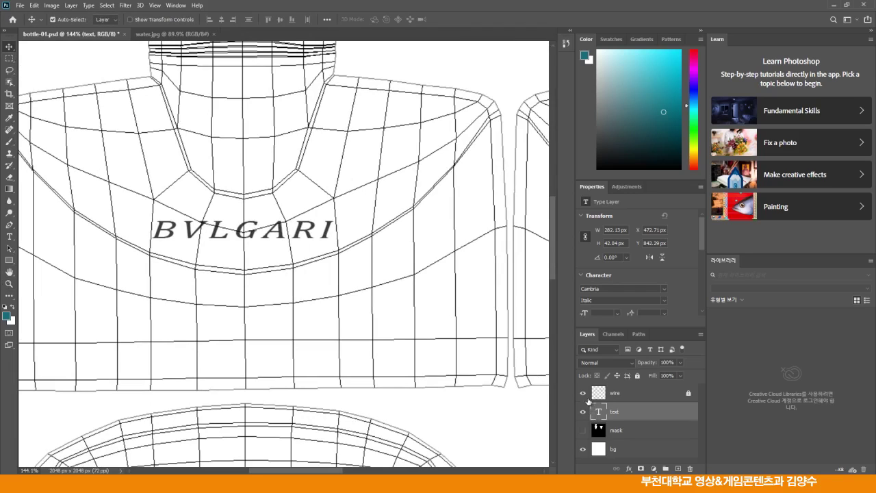
left_click(583, 393)
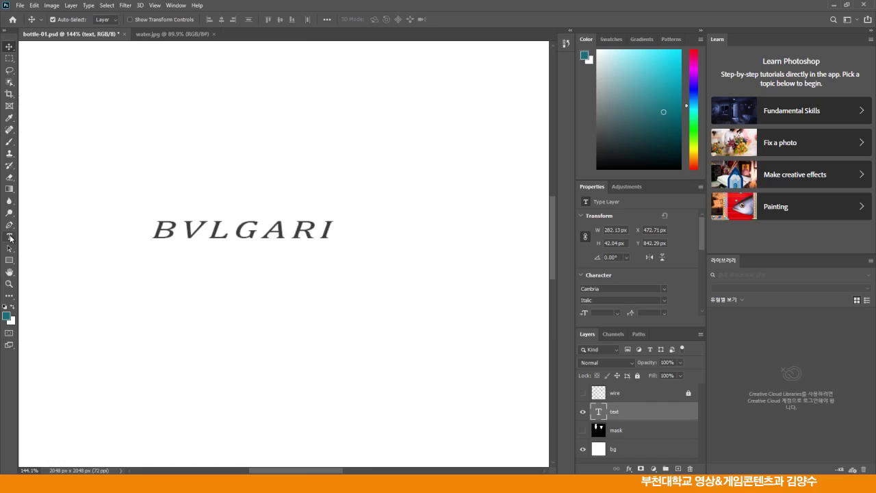
- Set the color of the whole BVLGARI text to black, 000000
left_click(10, 237)
left_click_drag(159, 232, 339, 236)
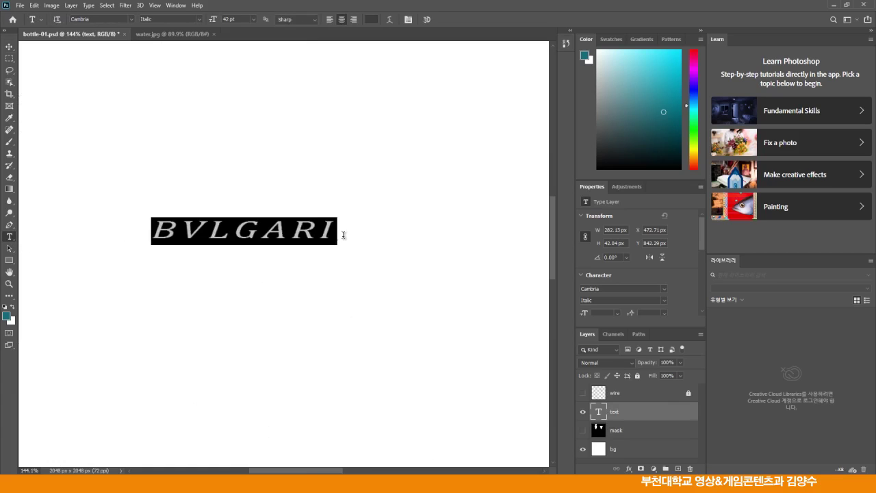
left_click(371, 20)
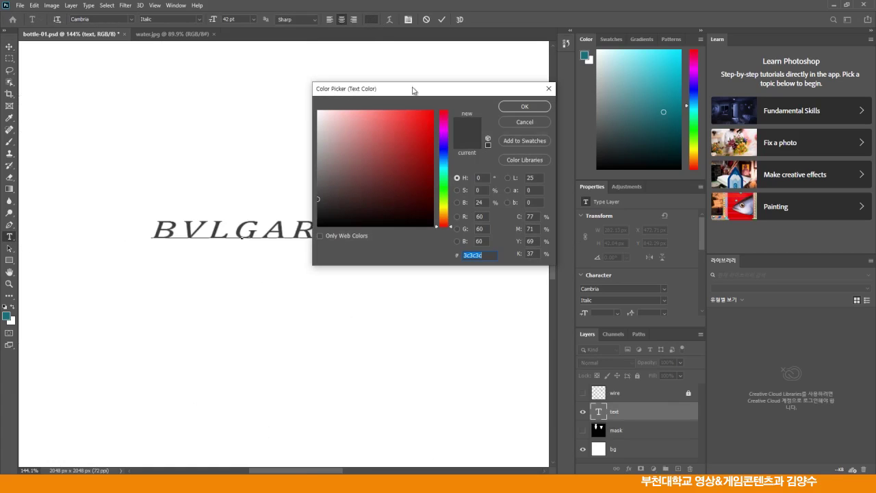
type("000000")
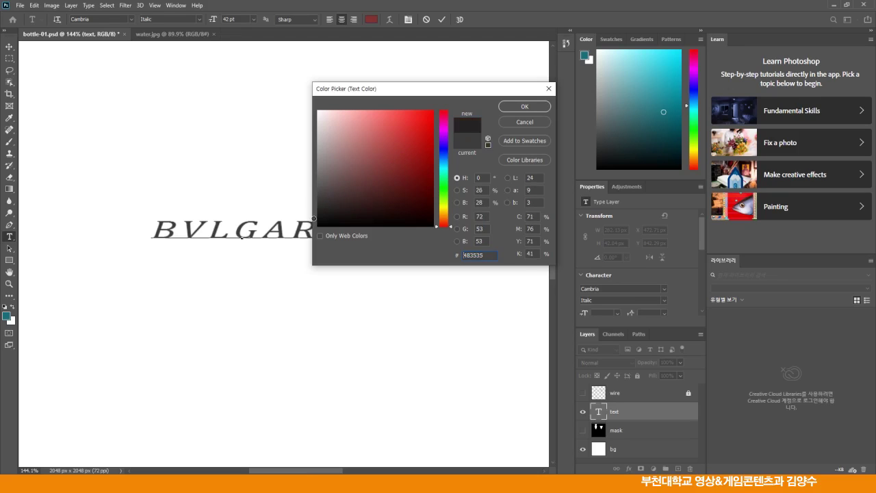
left_click(519, 107)
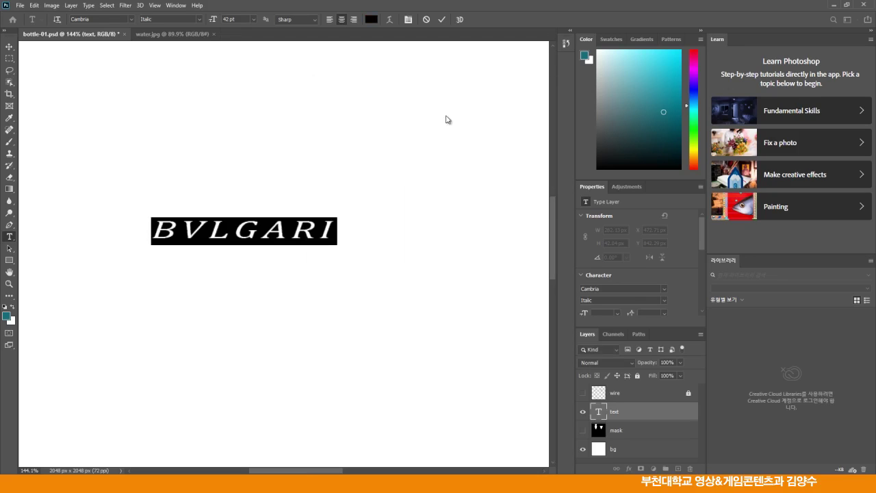
left_click(9, 46)
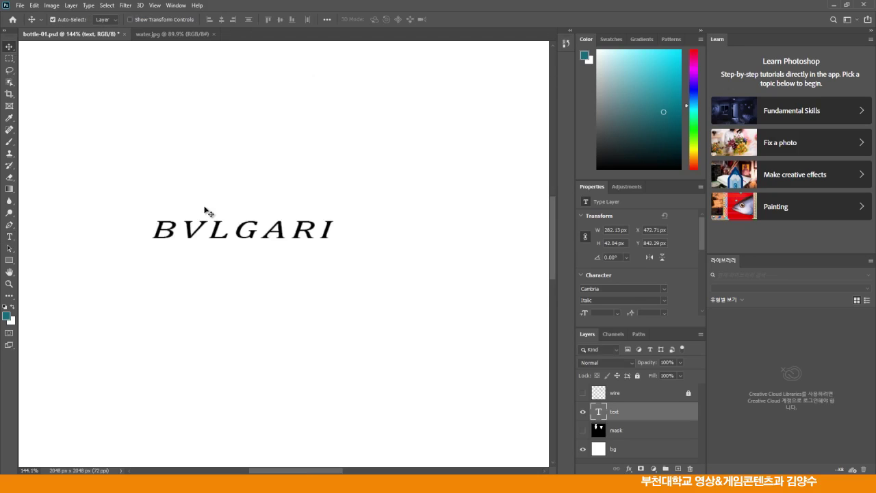
- Duplicate the text layer and hide the original text layer
key("ctrl+minus")
key("ctrl+minus")
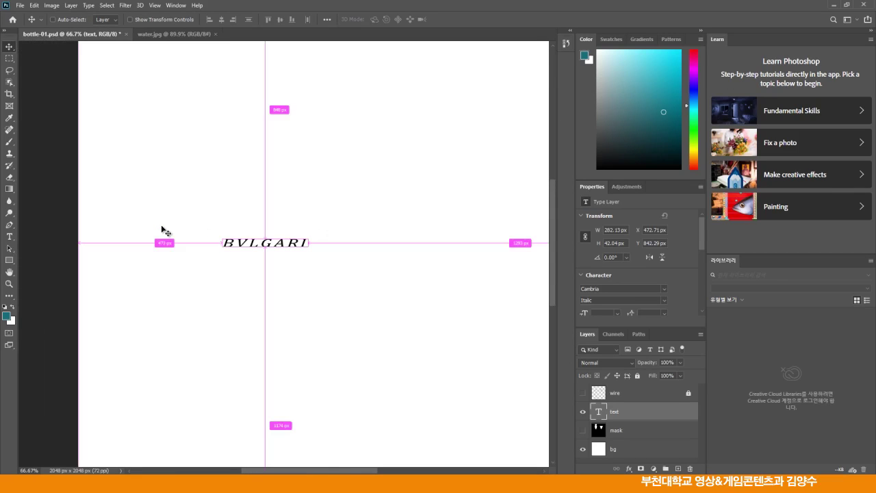
double_click(10, 274)
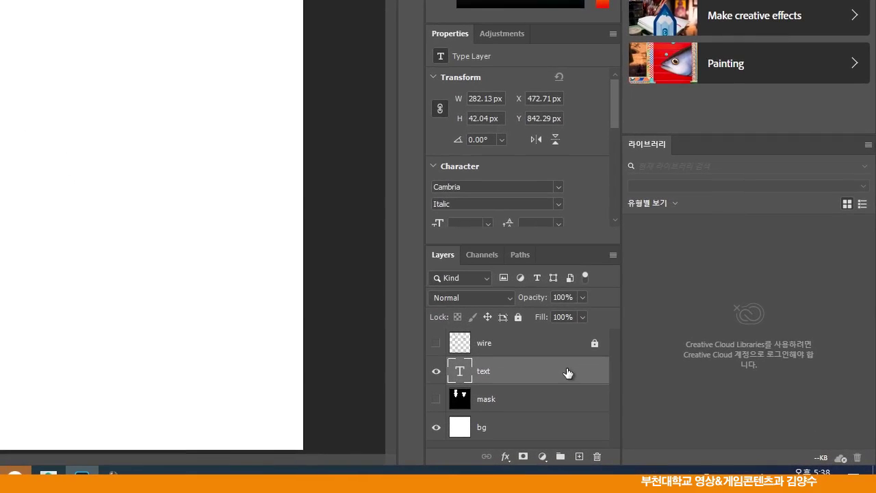
left_click_drag(669, 411, 675, 467)
left_click_drag(575, 450, 579, 456)
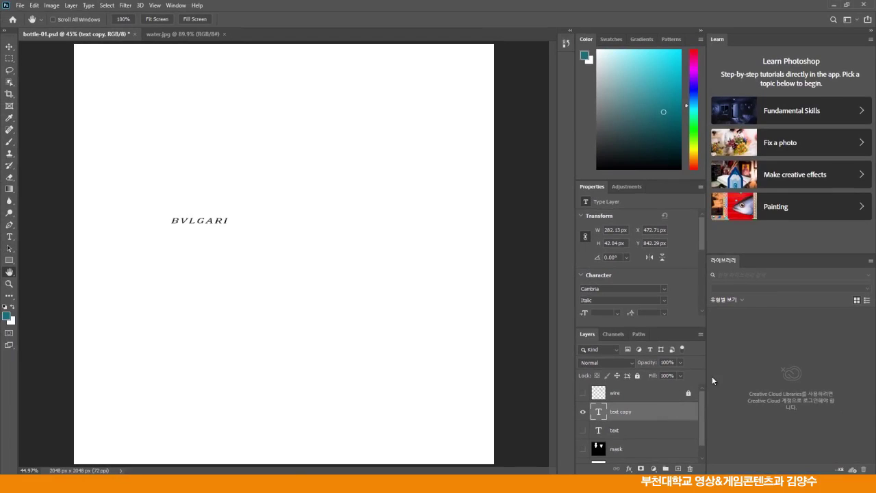
- Create a new empty layer with the default name and place it directly beneath the text copy layer
left_click(700, 335)
left_click(727, 144)
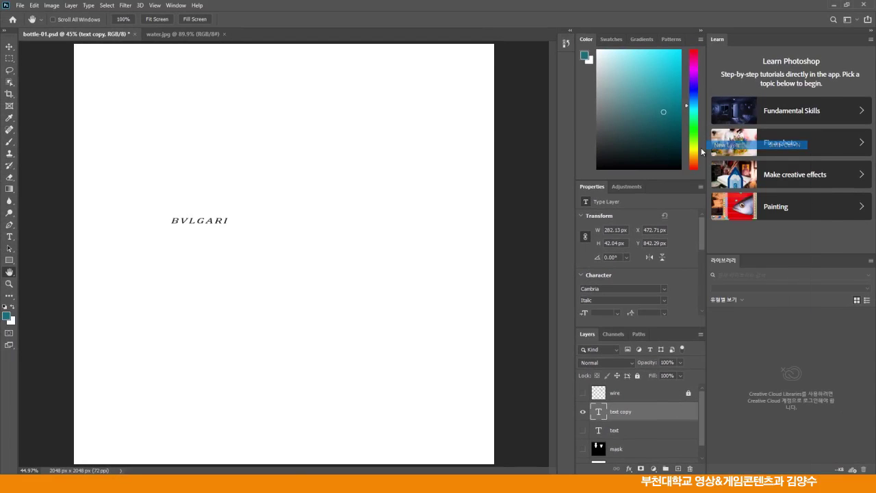
left_click(511, 144)
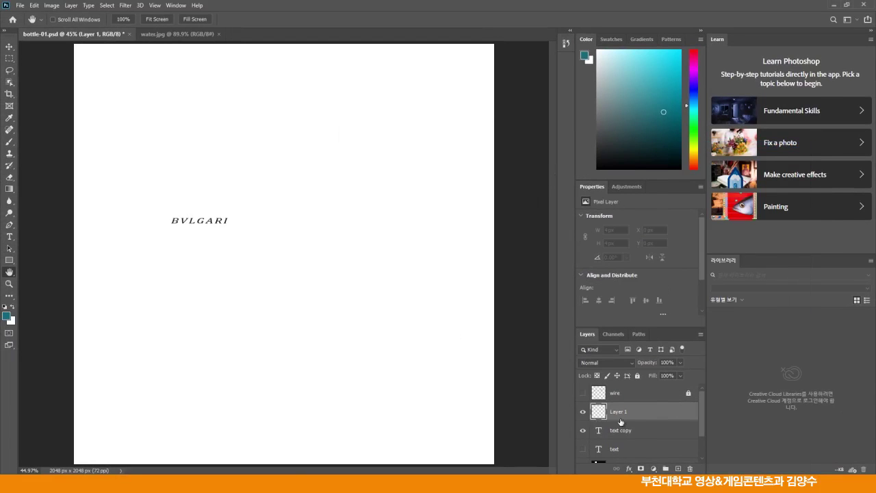
left_click_drag(637, 416, 635, 442)
left_click_drag(702, 410, 702, 435)
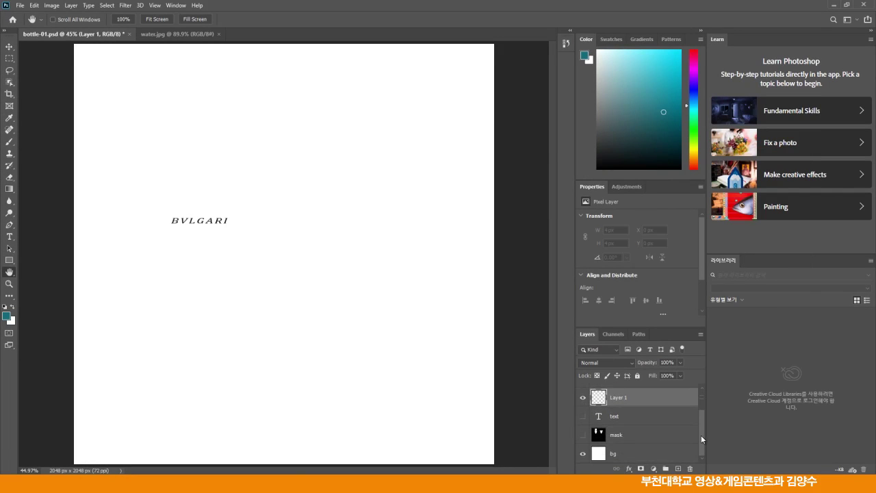
- Hide the bg layer and fill Layer 1 with white in Normal mode at 100% opacity
left_click(583, 454)
left_click_drag(701, 437, 702, 413)
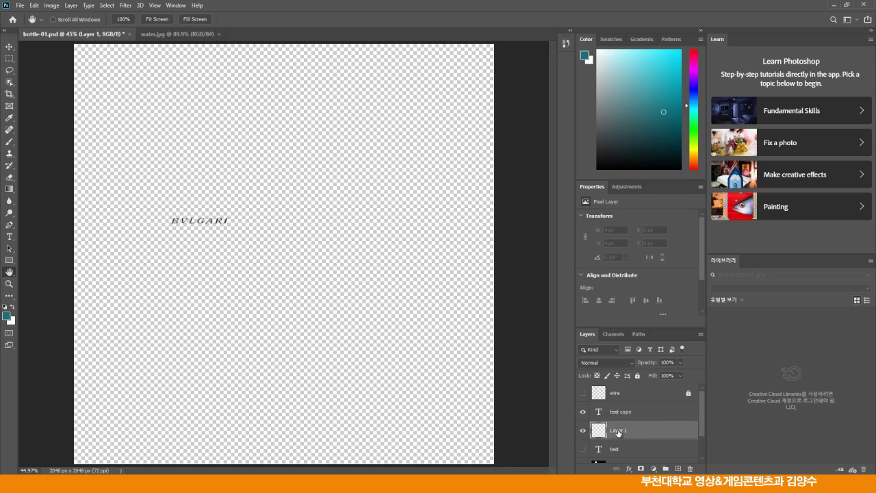
left_click(35, 7)
left_click(134, 147)
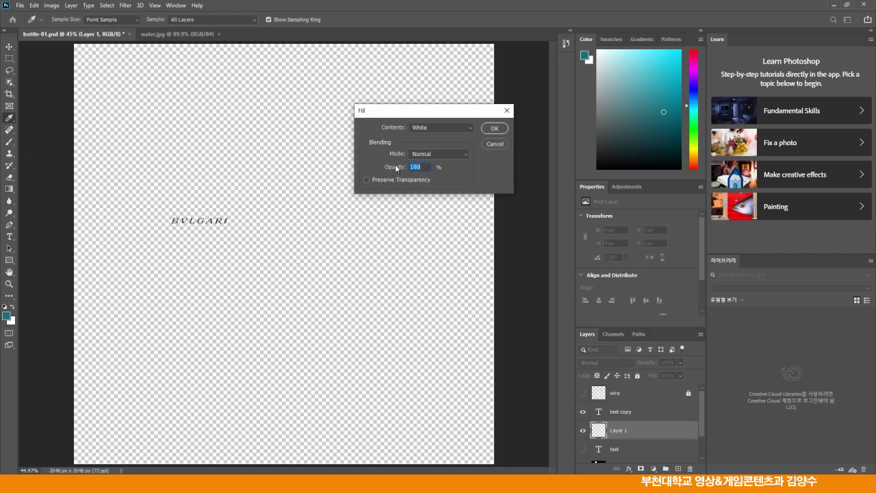
left_click(495, 128)
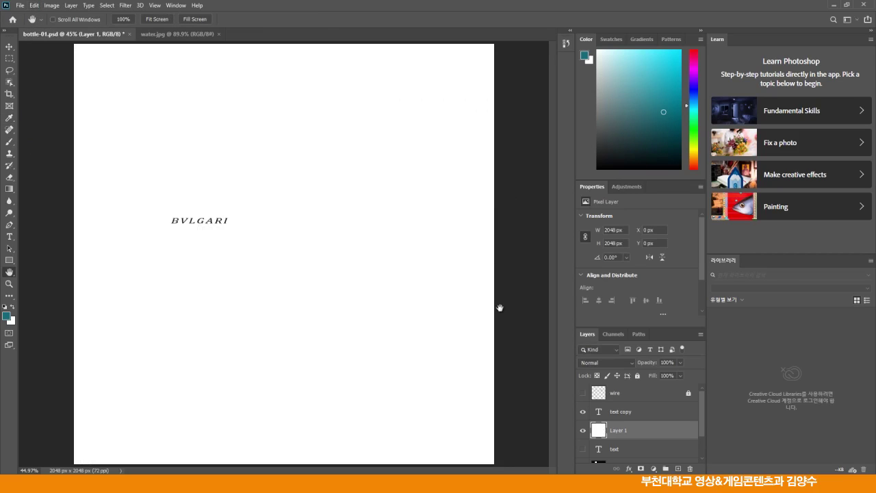
- Merge the visible text copy layer and the white Layer 1 into one layer
left_click(625, 413)
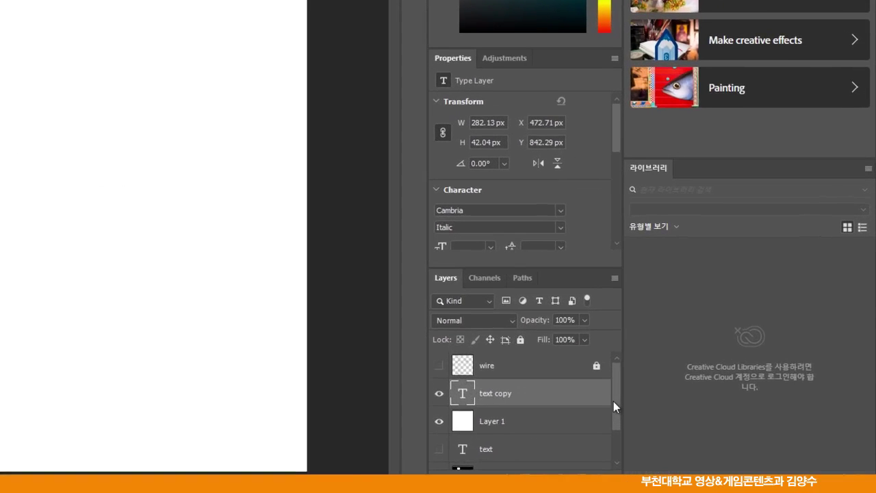
left_click_drag(701, 416, 701, 444)
scroll(608, 420, "up", 2)
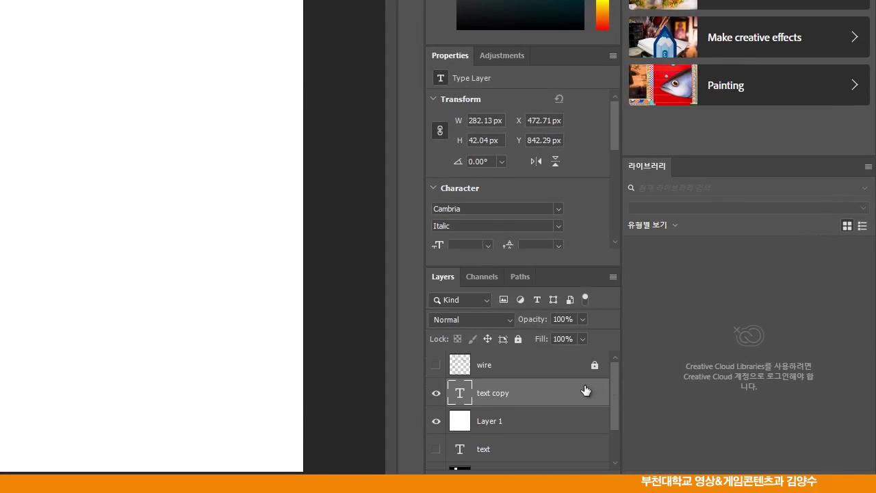
left_click(612, 277)
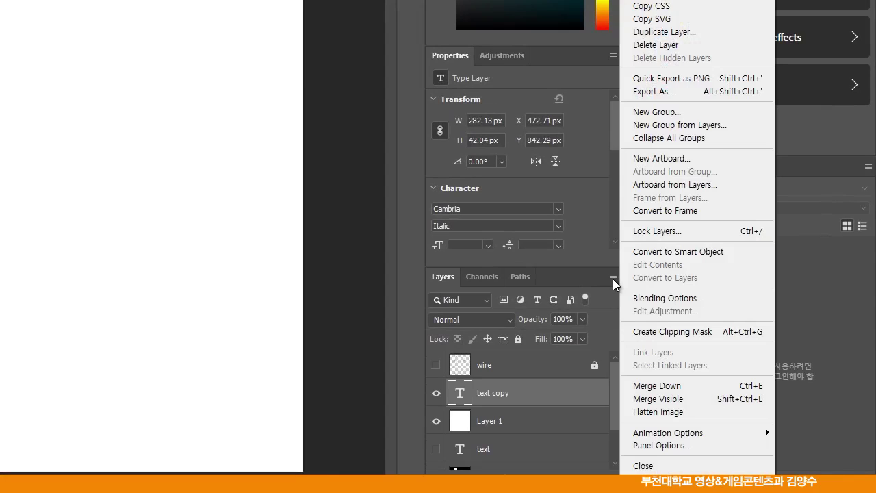
left_click(676, 399)
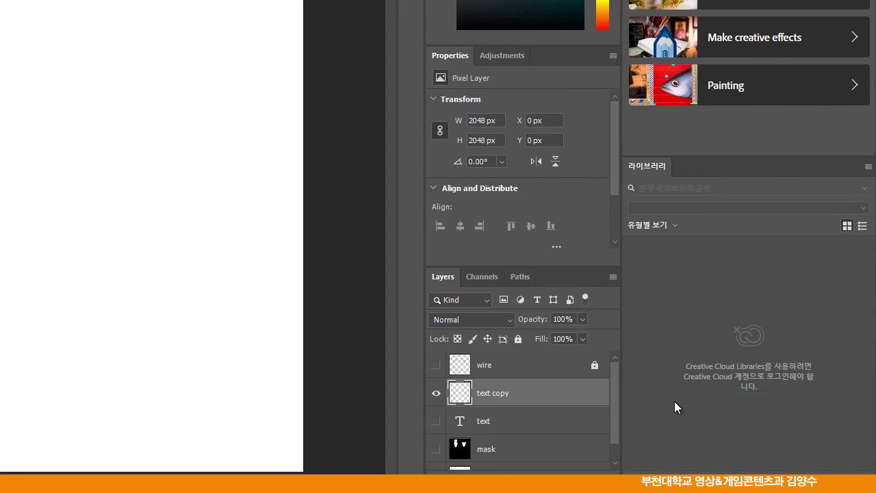
- Rename the merged text copy layer as "text mask" and invert its colors
double_click(497, 395)
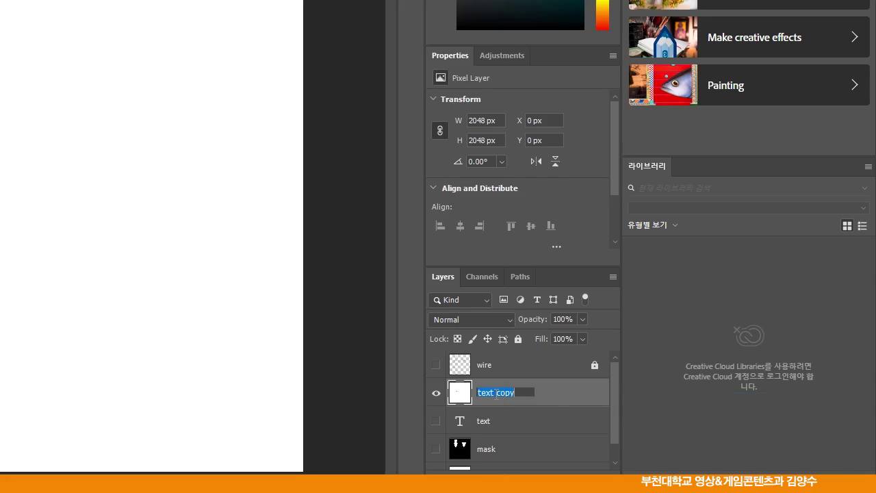
left_click(497, 394)
left_click_drag(496, 393, 525, 393)
type("mask")
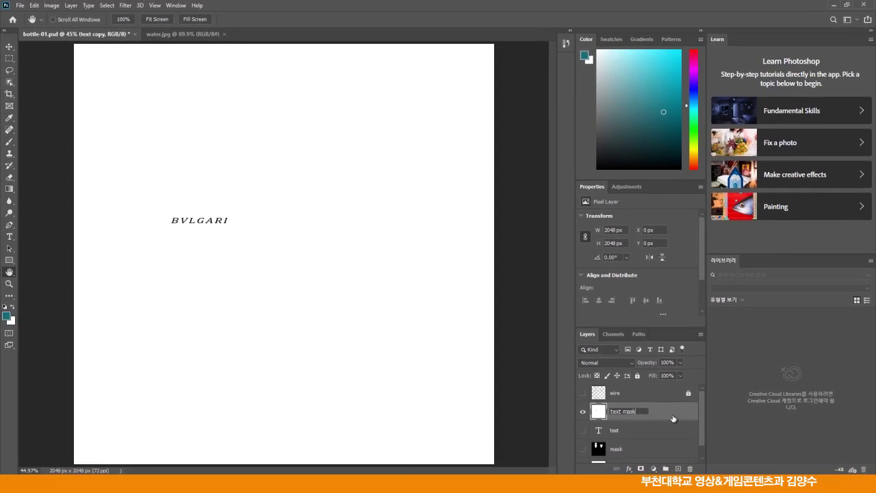
key("Return")
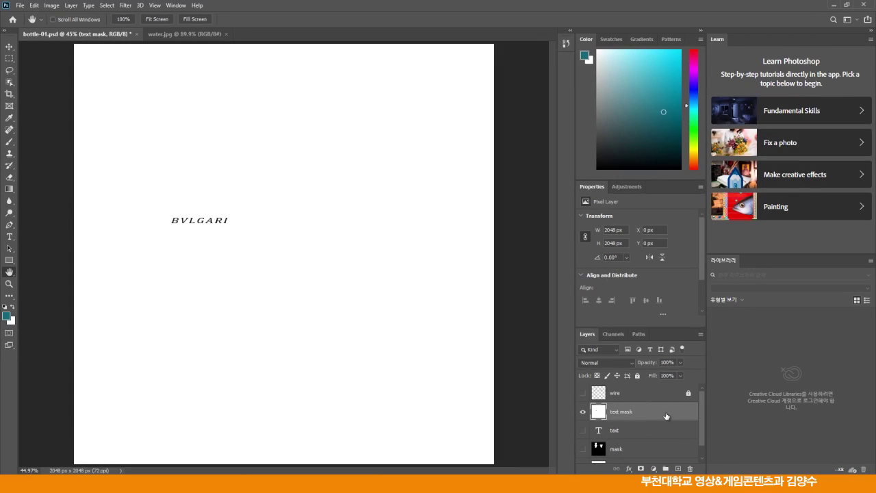
key("ctrl+i")
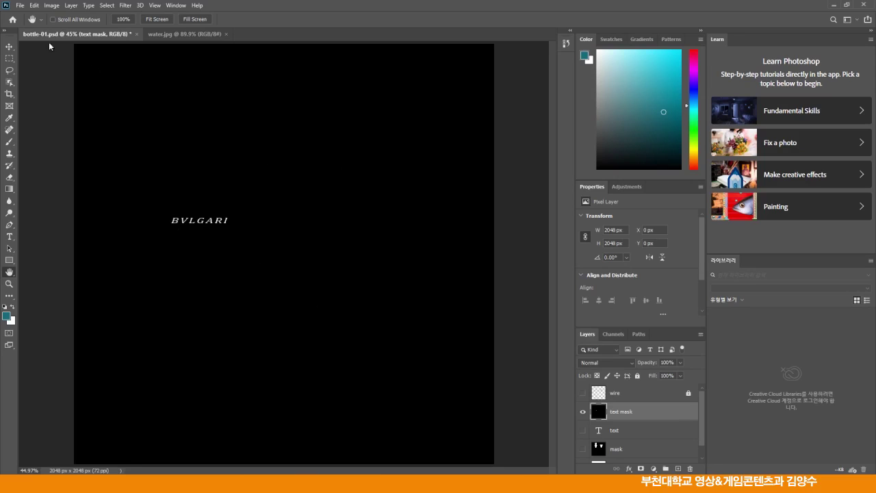
- Save a JPEG copy on the computer as bottle-mask-text with quality 12 (Maximum) and the Baseline ("Standard") format
left_click(20, 6)
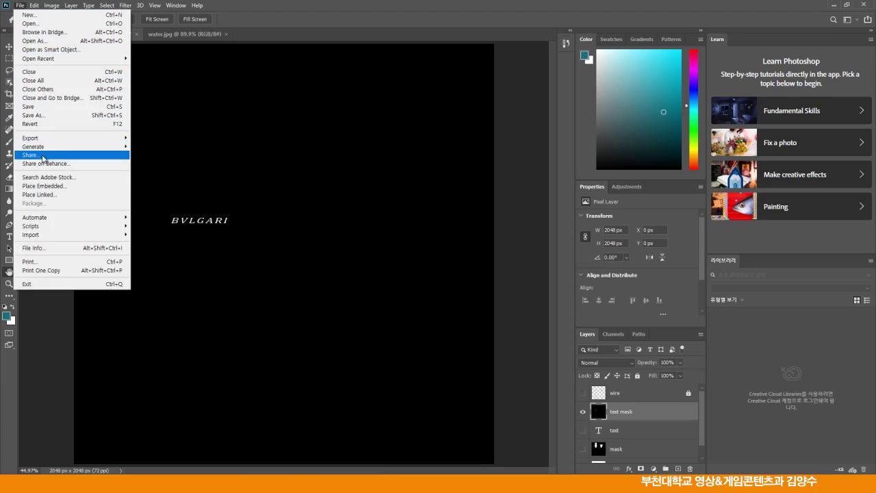
left_click(34, 115)
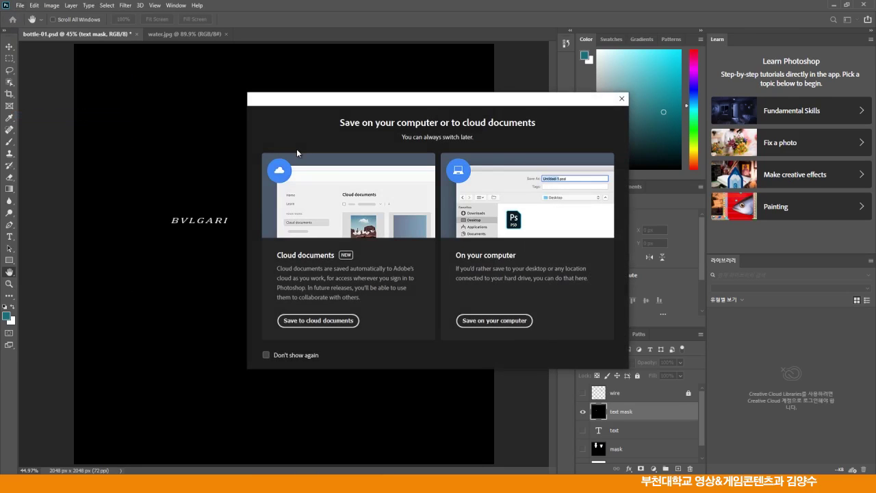
left_click(490, 327)
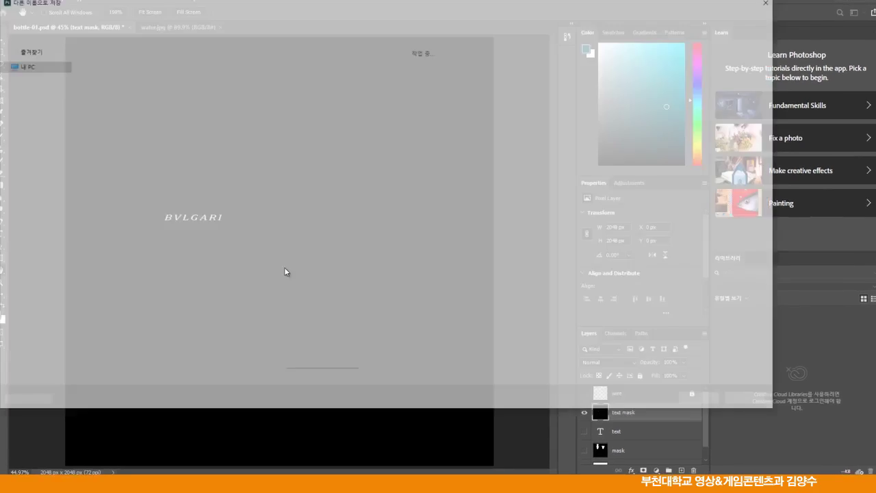
left_click(56, 324)
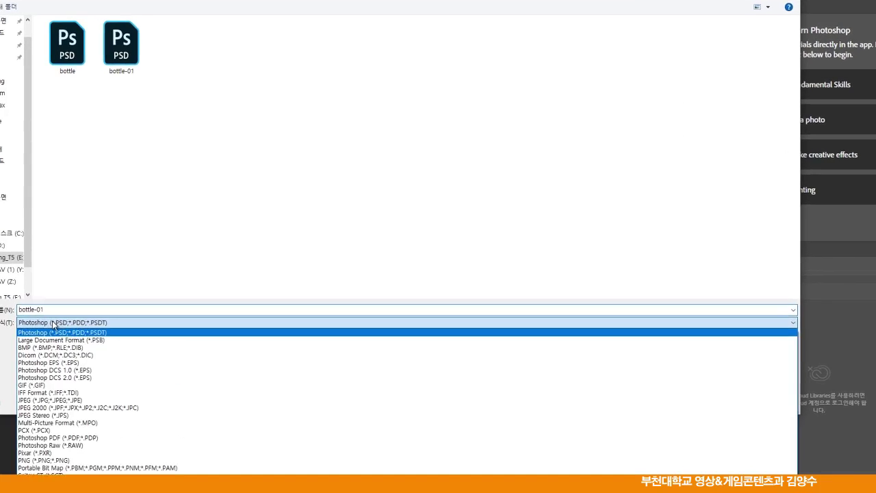
left_click(39, 402)
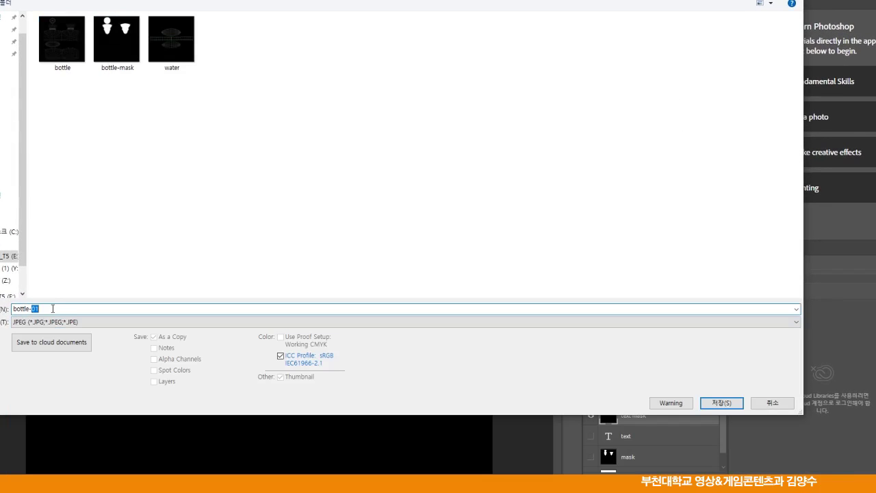
type("mask")
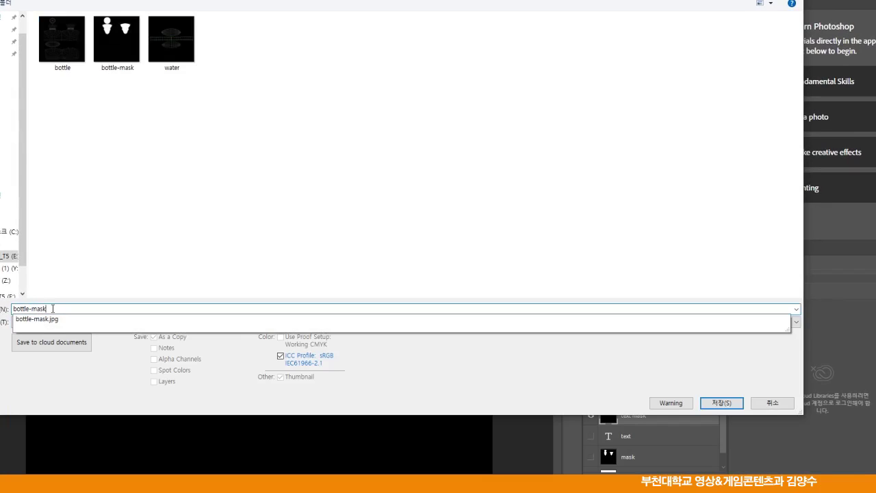
type("-text")
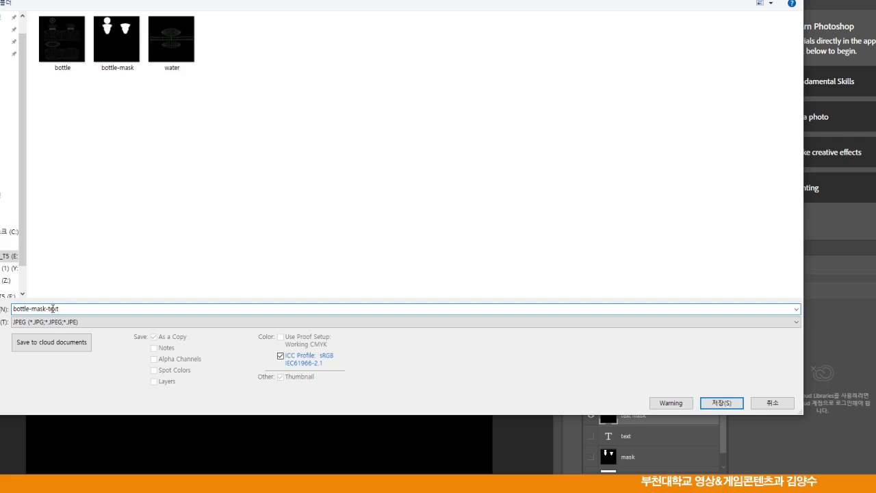
left_click(731, 407)
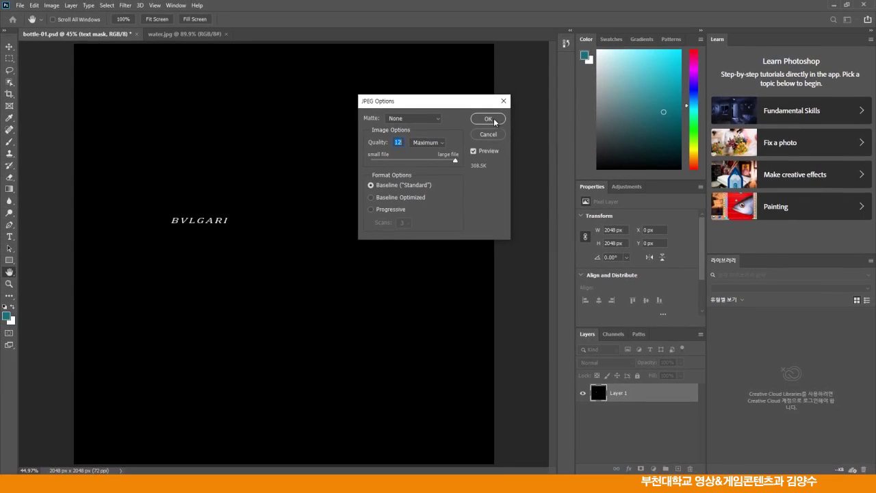
left_click(495, 122)
- Move the text mask layer below the text layer and show the wire, text and bg layers
left_click_drag(642, 413, 645, 439)
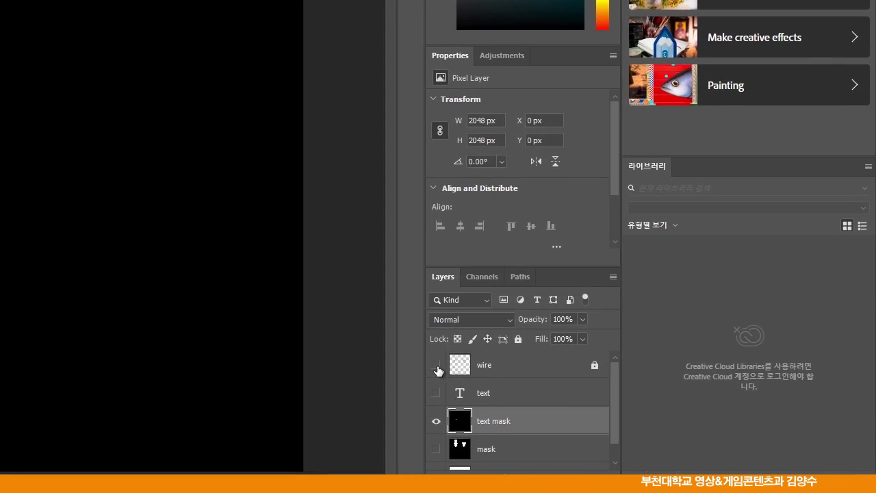
left_click(436, 366)
left_click(436, 393)
left_click_drag(612, 405, 612, 416)
left_click(436, 456)
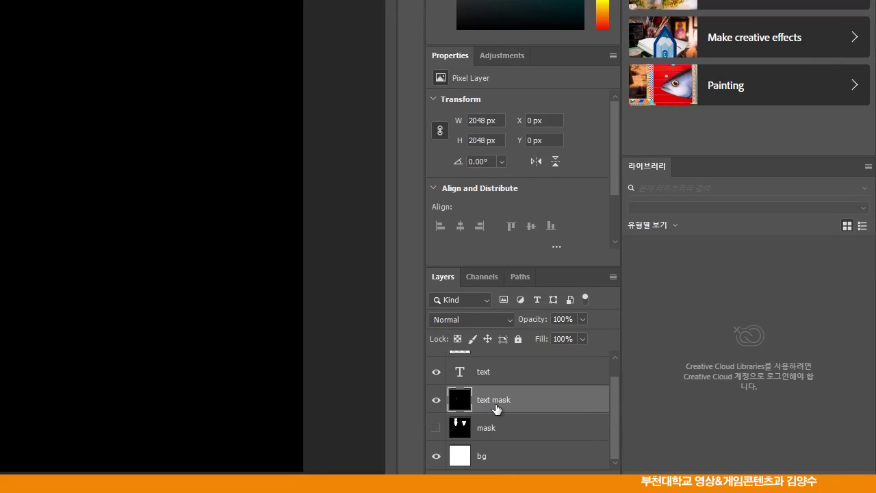
- Hide the text mask layer and select the wire layer
left_click(436, 400)
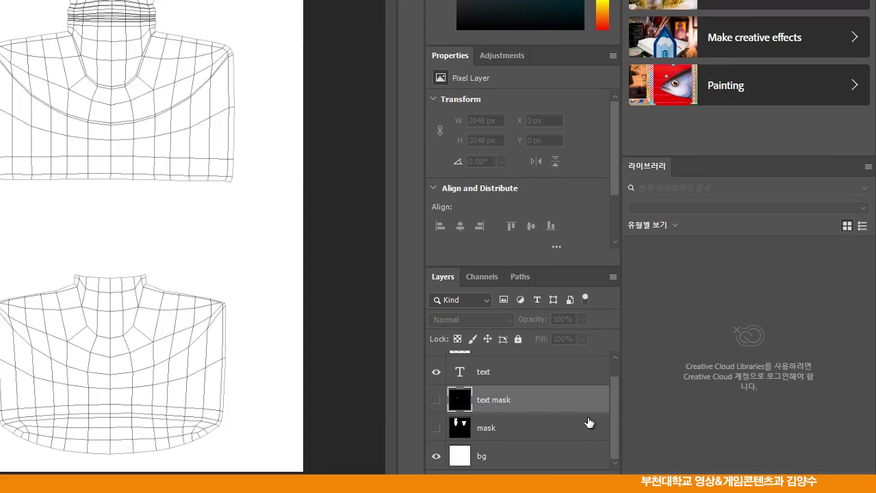
scroll(614, 412, "up", 1)
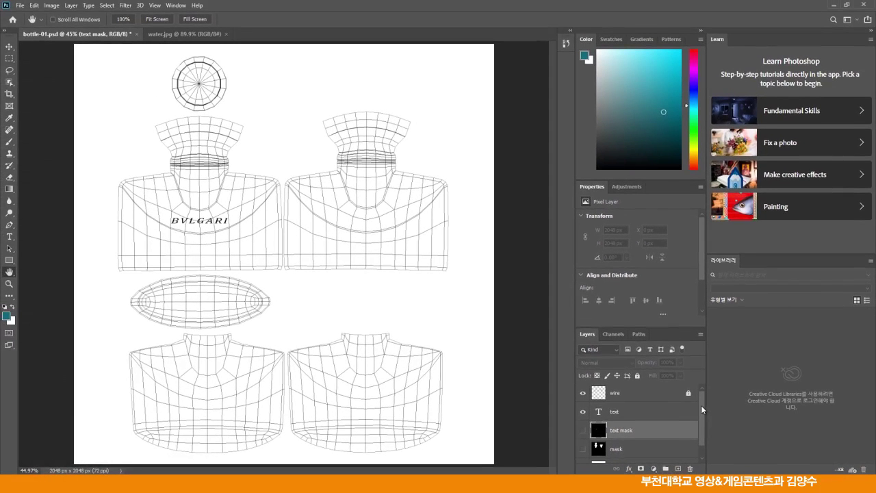
left_click_drag(689, 330, 689, 317)
left_click(611, 381)
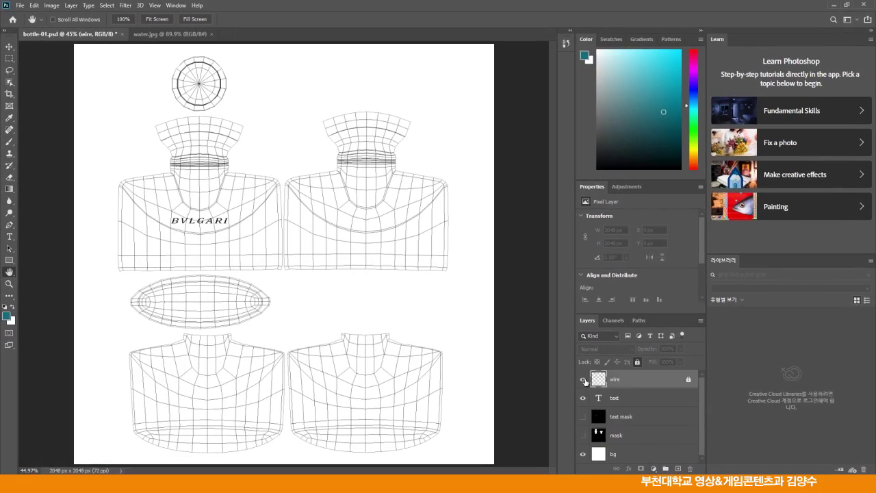
- Recolor the BVLGARI text on the text layer to dark gray with R 60, G 60 and B 60
left_click(623, 400)
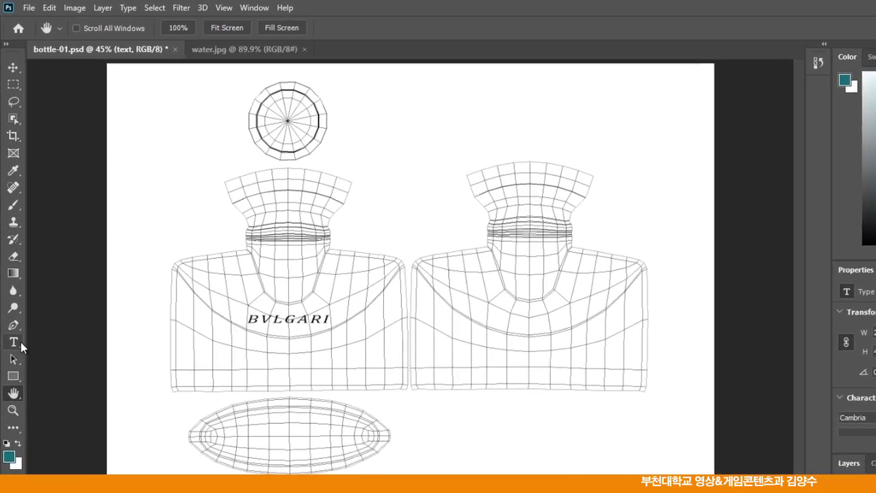
left_click(21, 343)
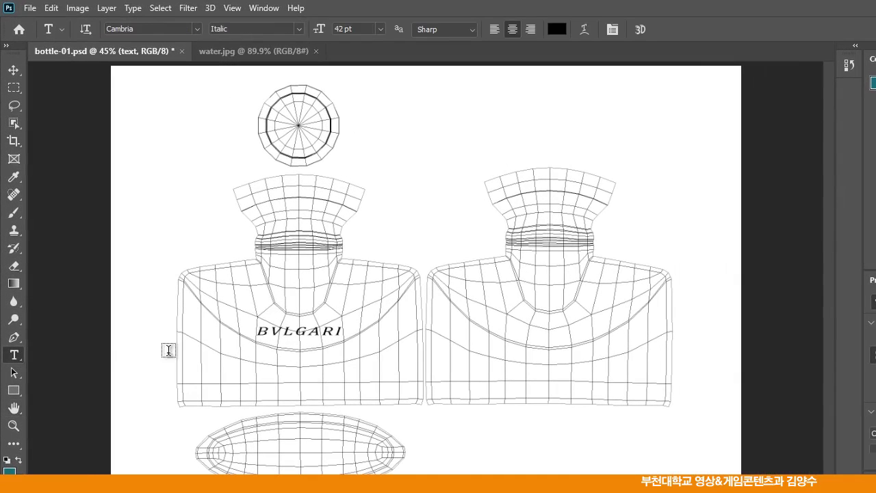
left_click_drag(247, 319, 334, 319)
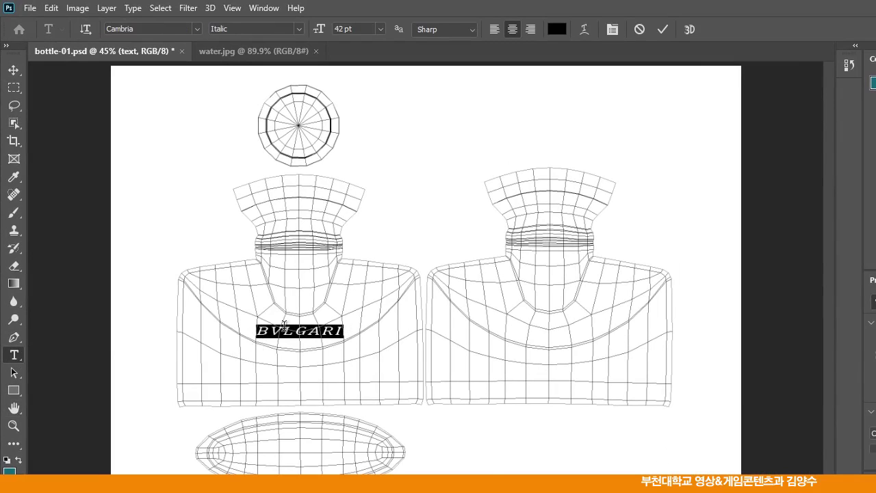
left_click(557, 28)
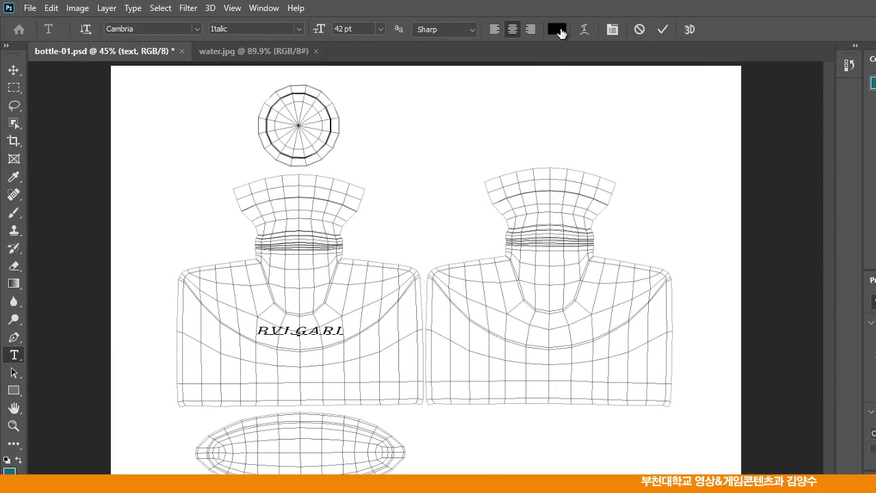
left_click(724, 326)
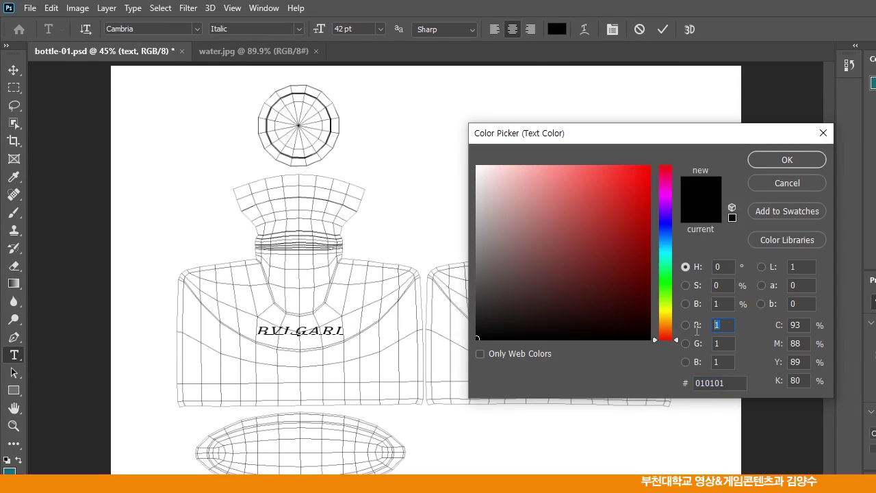
type("60")
left_click(721, 343)
type("60")
left_click(720, 363)
type("60")
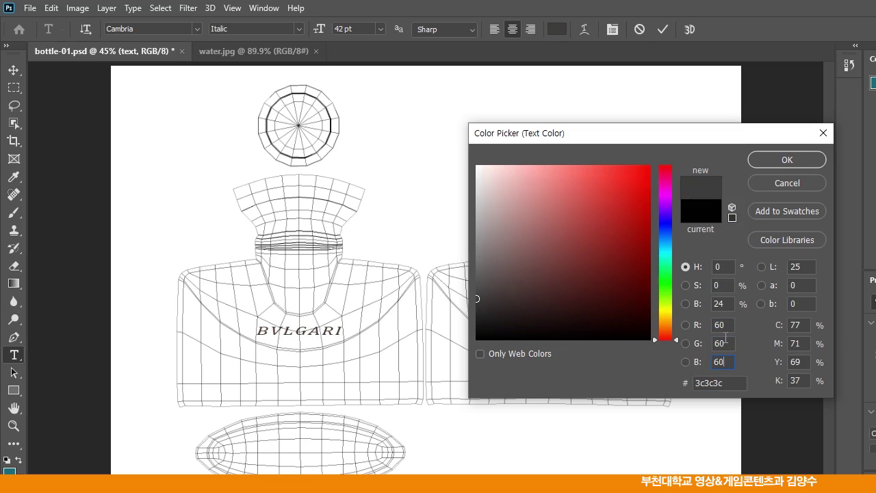
left_click(781, 163)
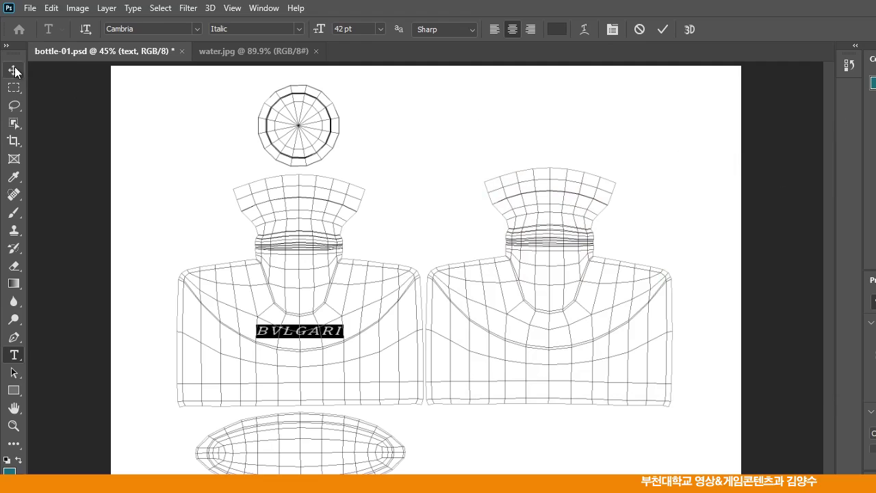
left_click(14, 70)
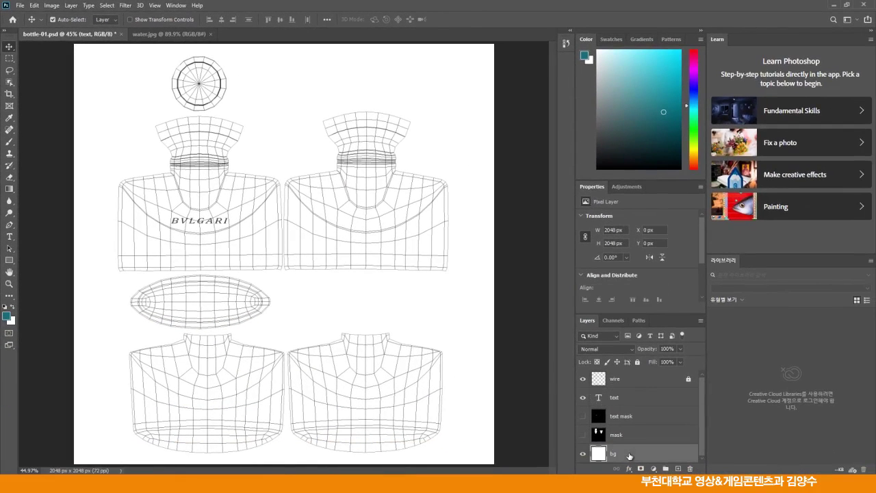
- Create a new layer named "color" directly above the bg layer
left_click(629, 456)
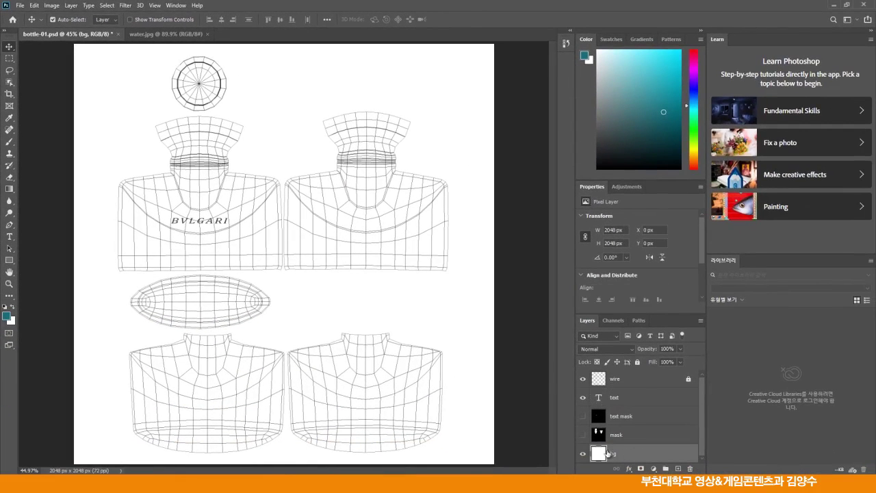
left_click(701, 320)
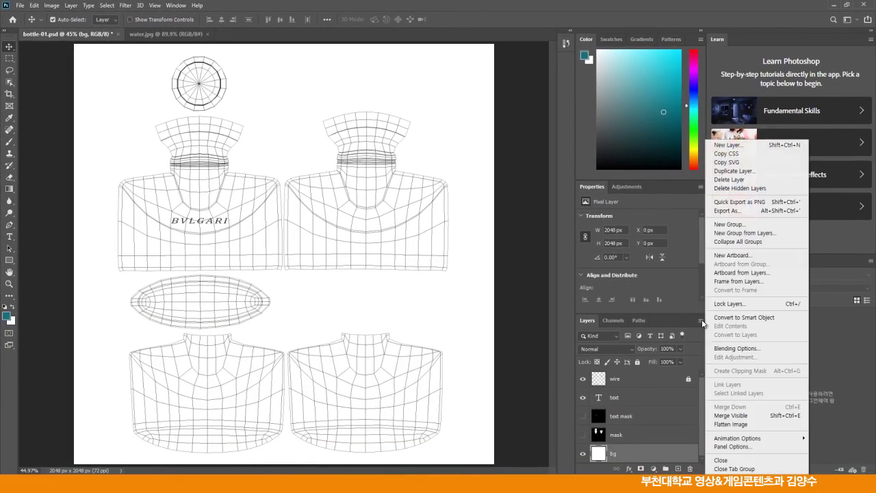
left_click(736, 145)
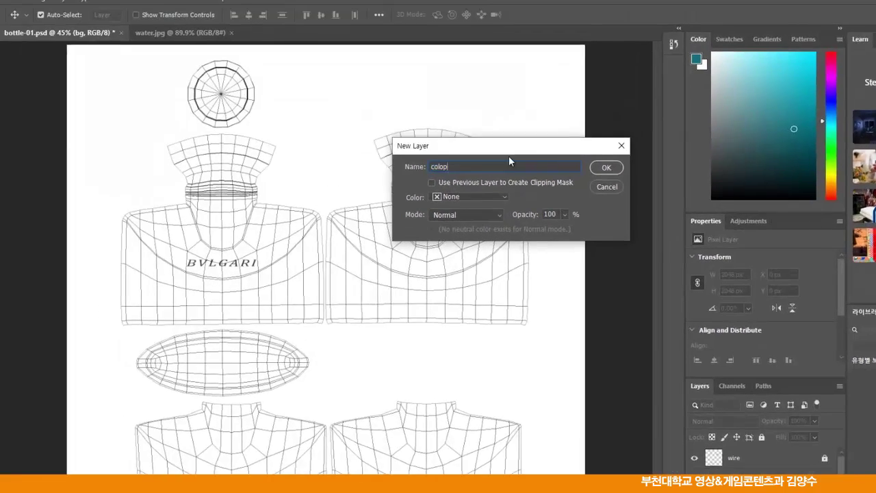
type("color")
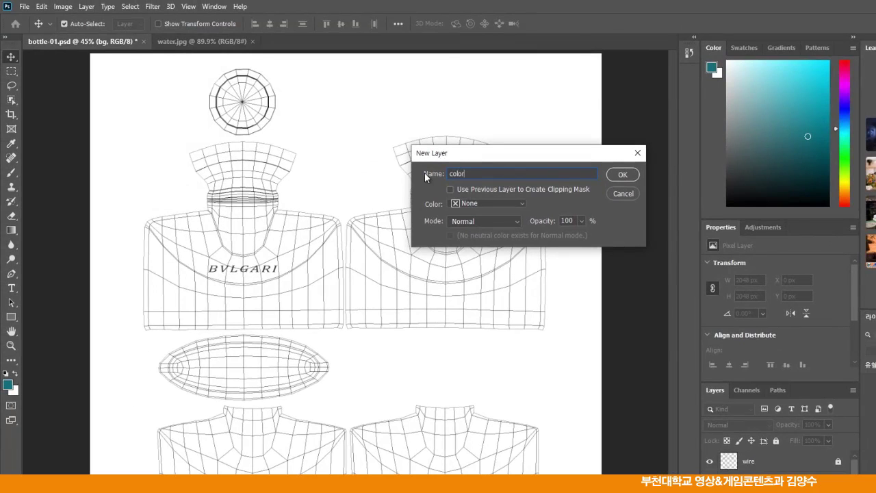
left_click(624, 179)
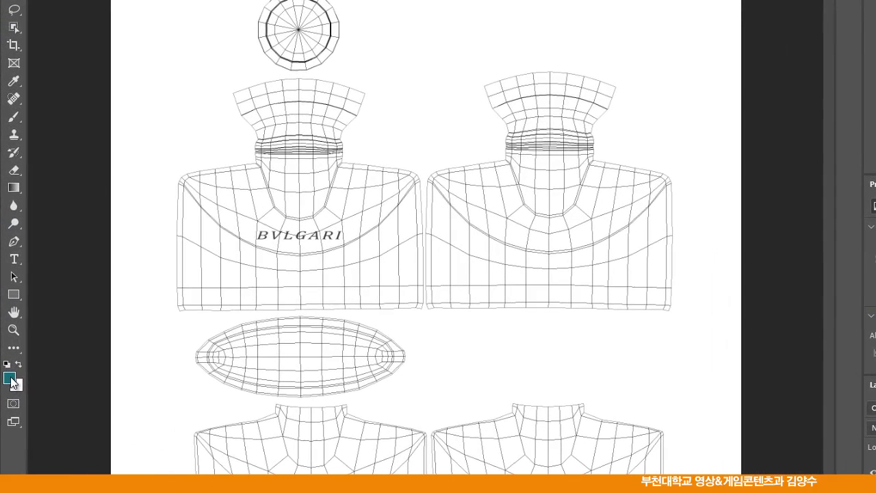
- Set the foreground color to a pale violet with R 240, G 225 and B 255
left_click(7, 317)
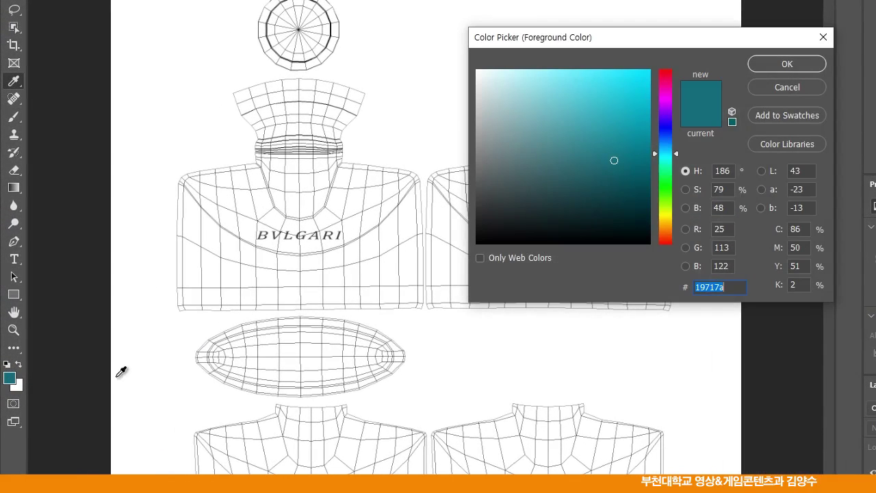
left_click_drag(677, 157, 678, 108)
left_click_drag(575, 88, 495, 68)
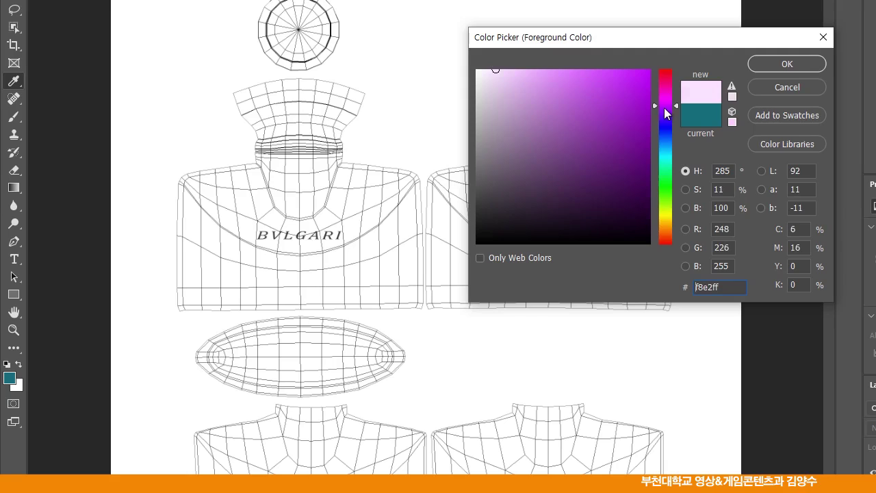
left_click_drag(493, 76, 496, 69)
double_click(729, 232)
type("240")
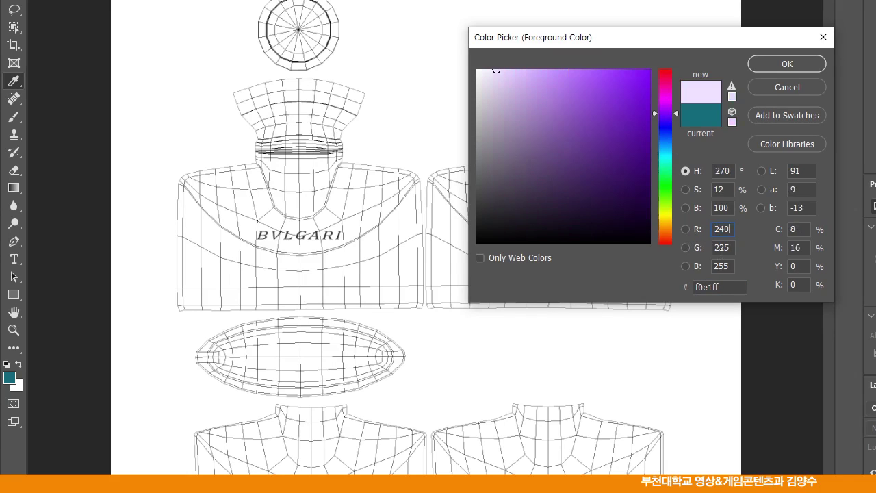
double_click(730, 249)
left_click(795, 63)
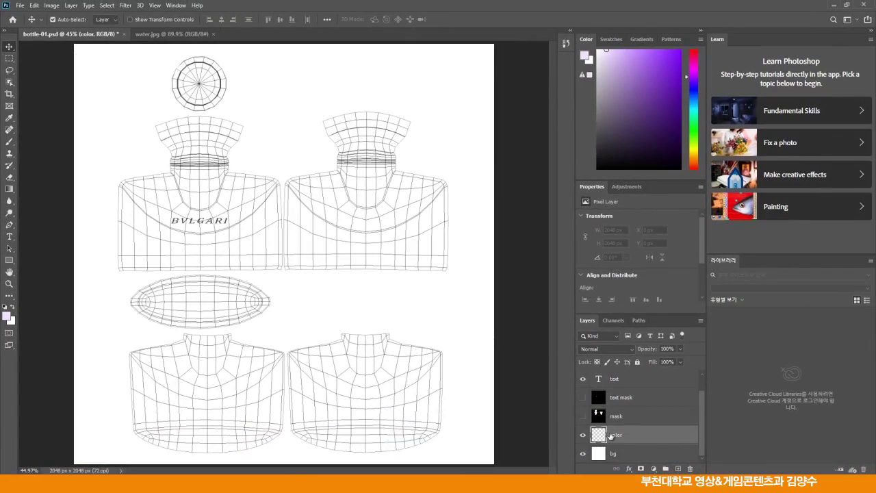
- Fill the color layer with the foreground color in Normal mode at 100% opacity
left_click(34, 5)
left_click(57, 148)
left_click(424, 129)
left_click(425, 138)
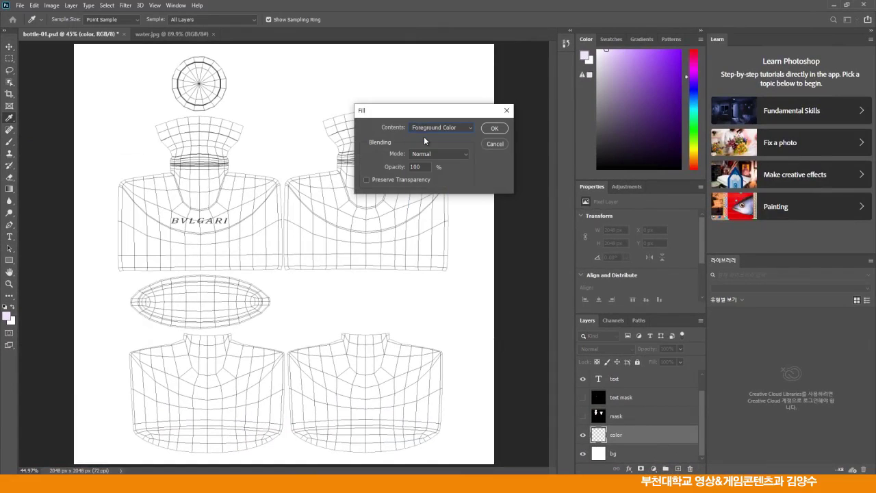
left_click(496, 126)
key("v")
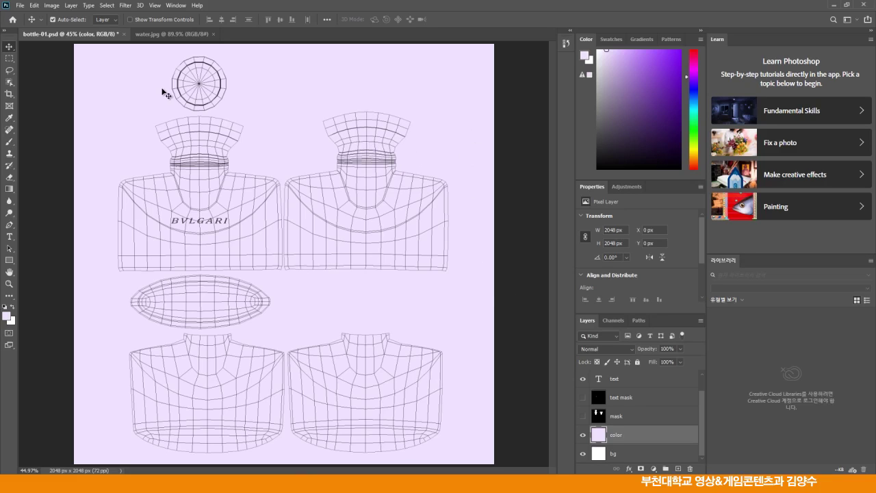
- Save the document on the computer as bottle-02 in Photoshop format in the Mapping folder
left_click(20, 5)
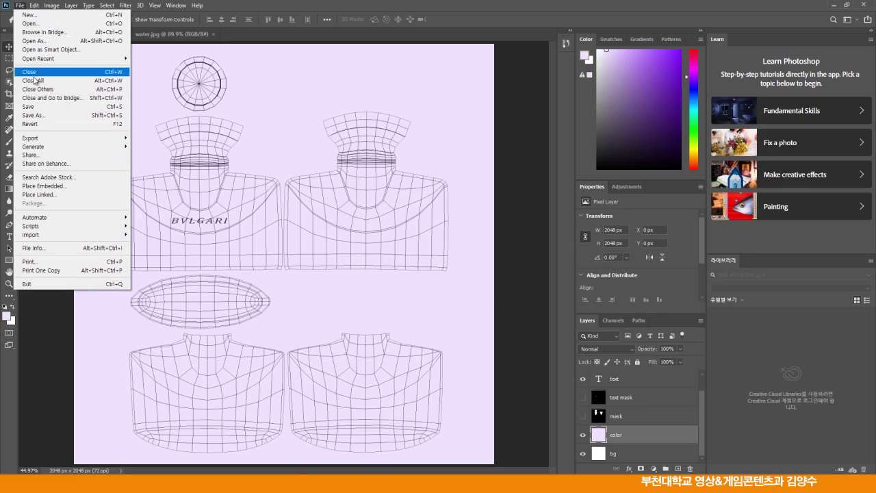
left_click(35, 115)
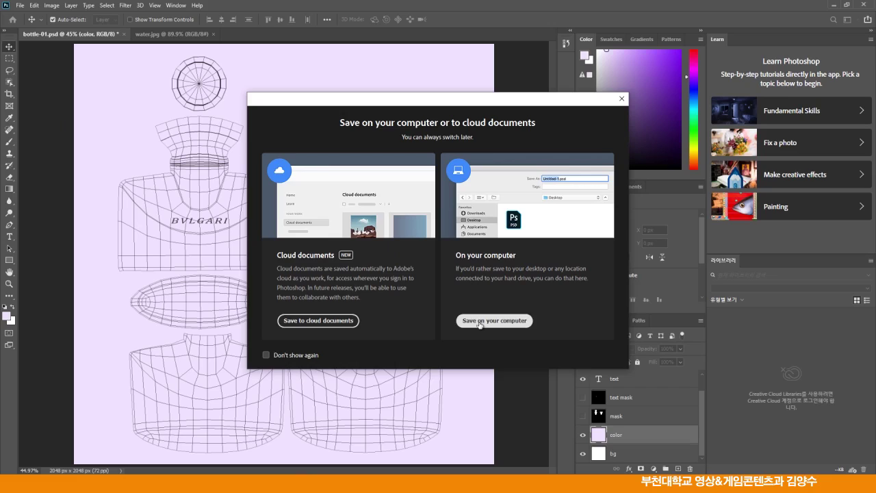
left_click(473, 320)
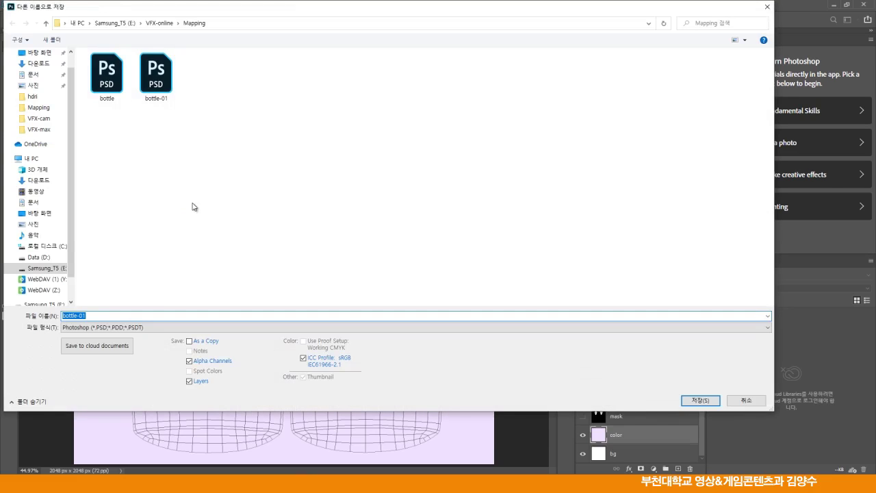
left_click(84, 316)
key("BackSpace")
type("2")
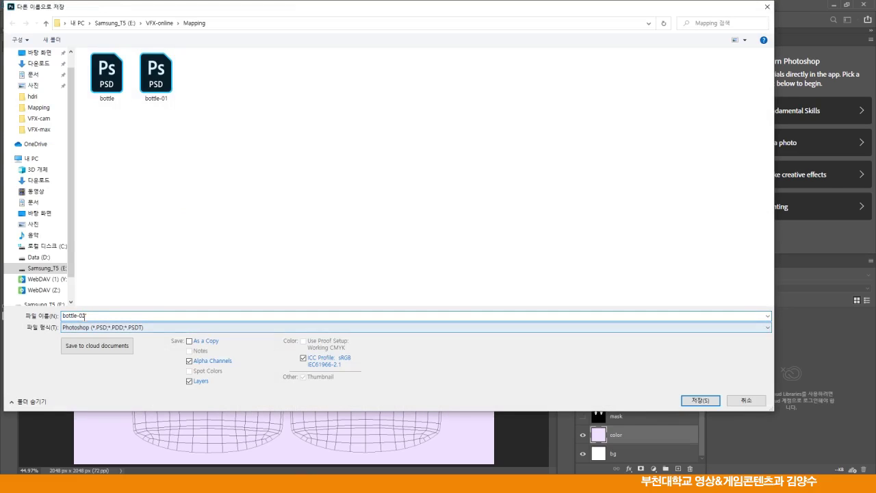
left_click(695, 401)
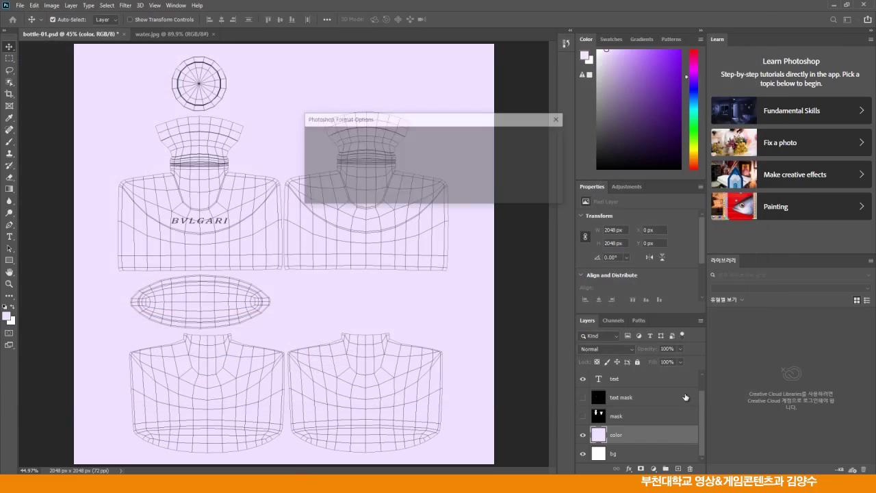
left_click(545, 137)
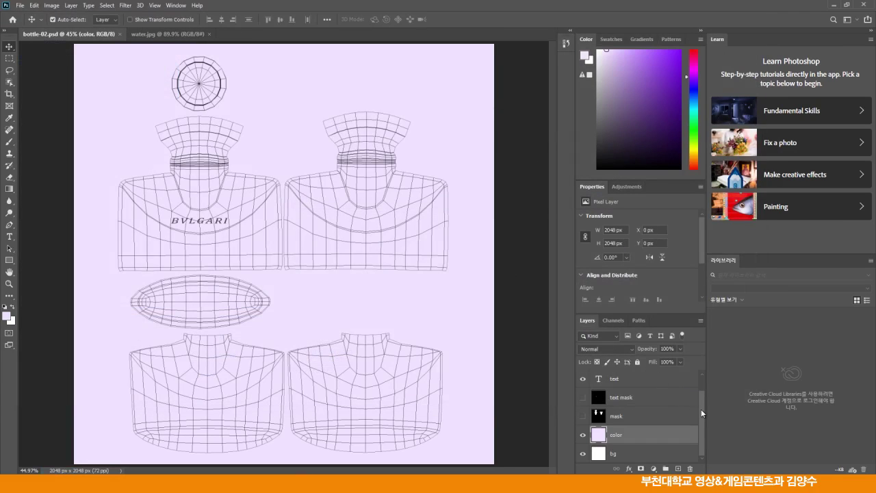
- Hide the wire layer and save the bottle-02 document
left_click_drag(701, 409, 700, 377)
left_click(582, 379)
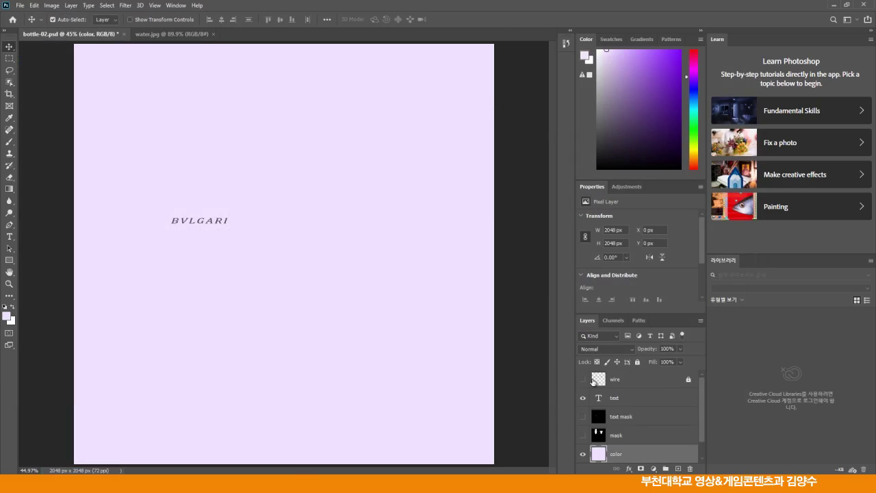
left_click(19, 5)
left_click(37, 107)
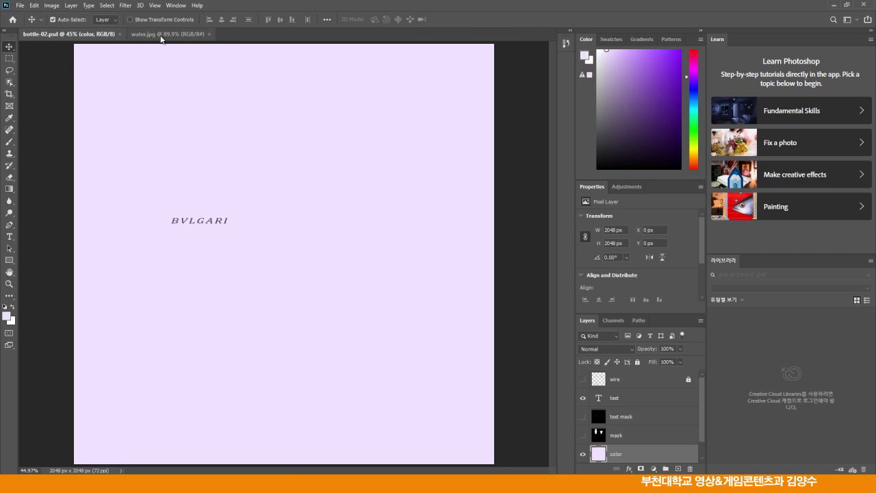
- View the water.jpg document, close Photoshop and switch to 3ds Max
left_click(162, 38)
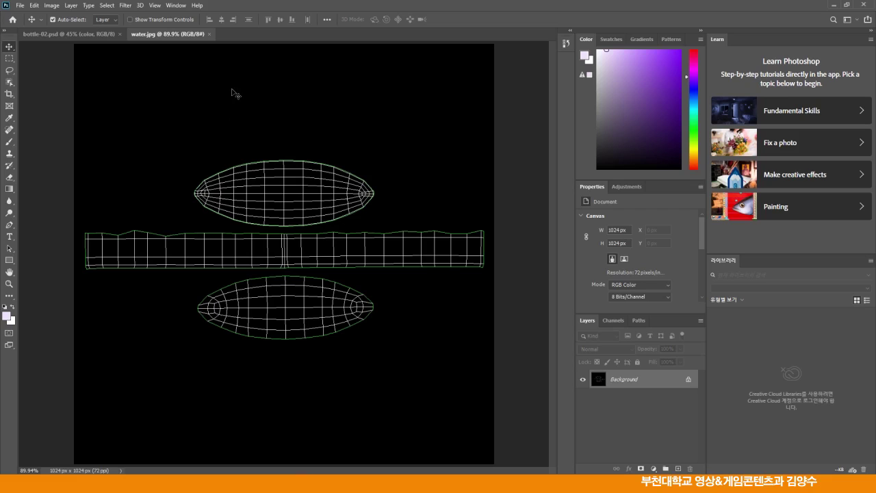
left_click(864, 5)
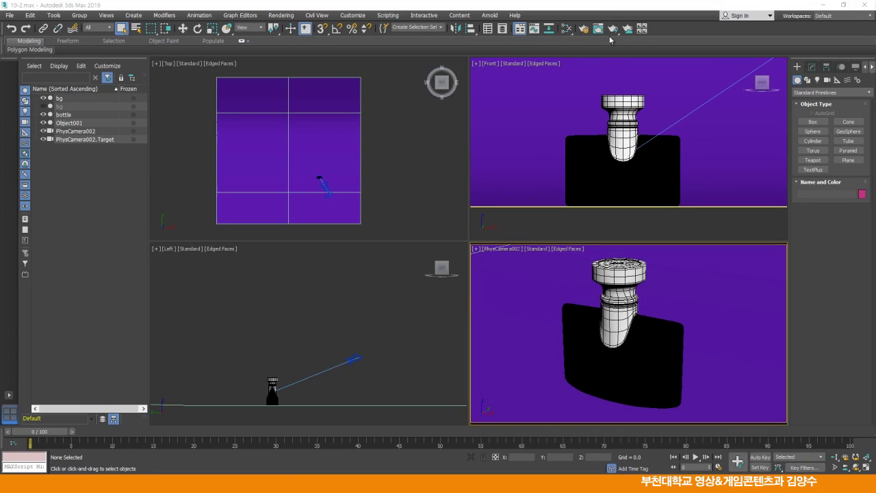
- Set the production renderer to Arnold in the render setup and close the setup window
left_click(583, 29)
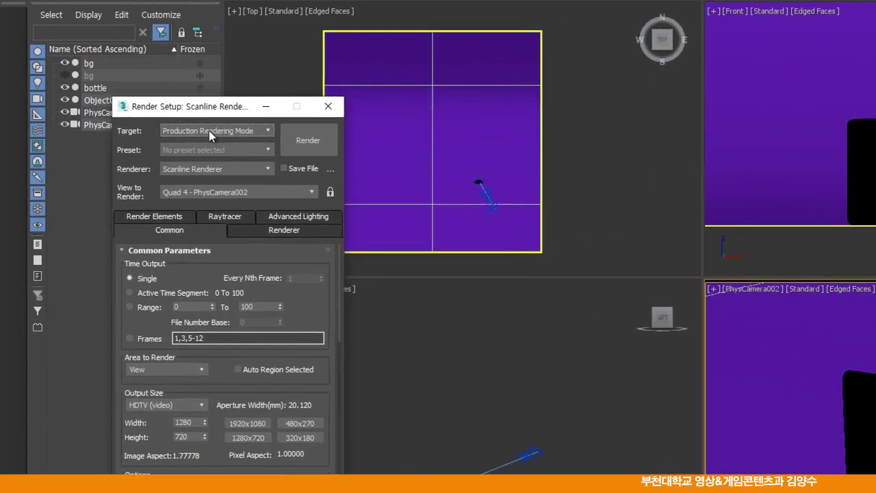
left_click_drag(209, 109, 362, 89)
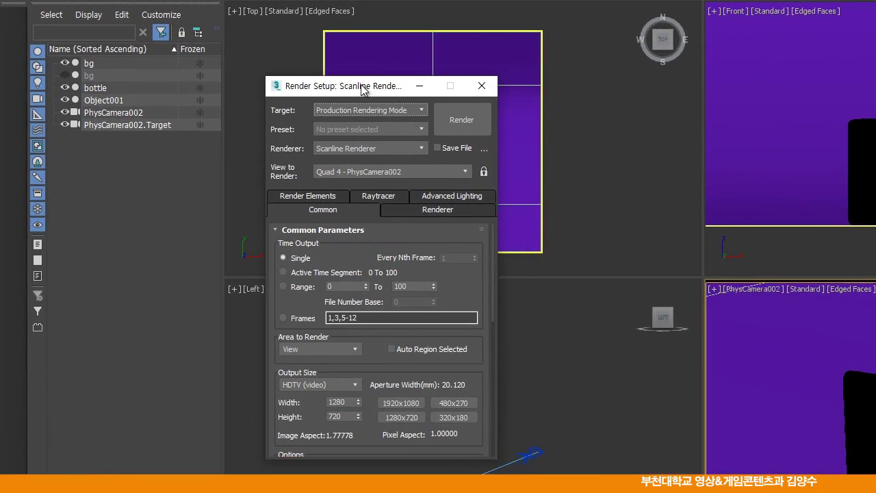
left_click(367, 147)
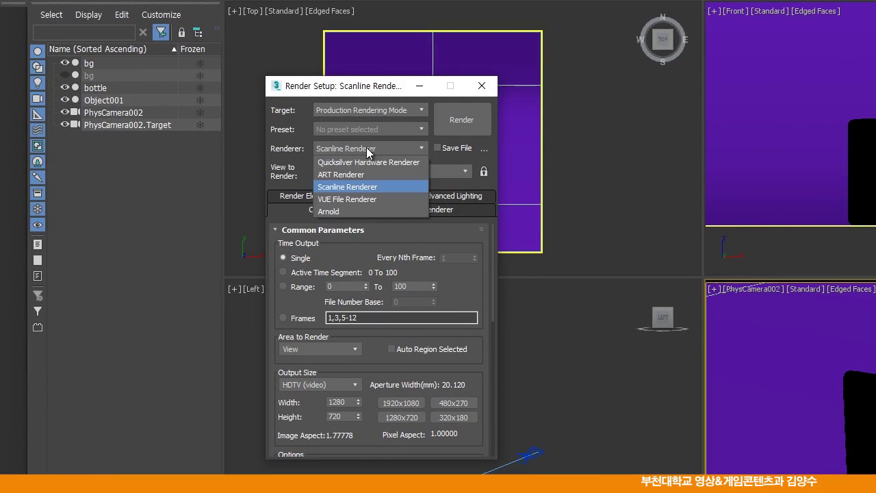
left_click(336, 212)
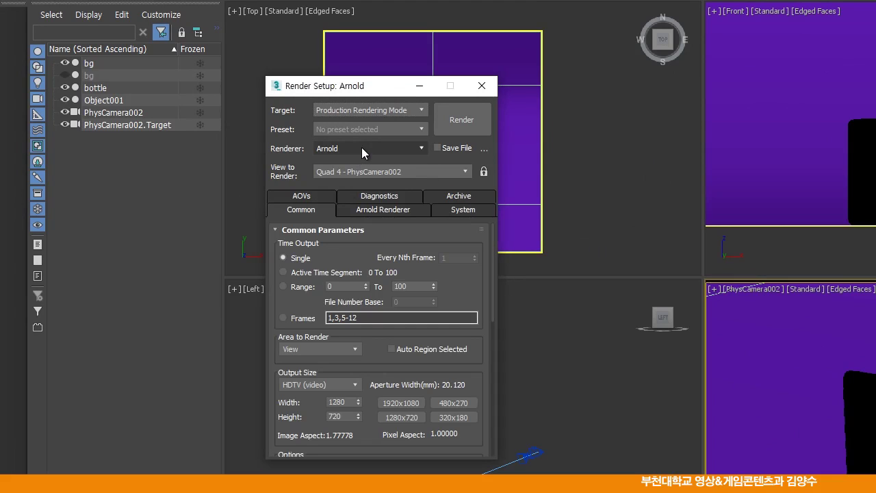
left_click_drag(364, 89, 343, 41)
left_click(348, 163)
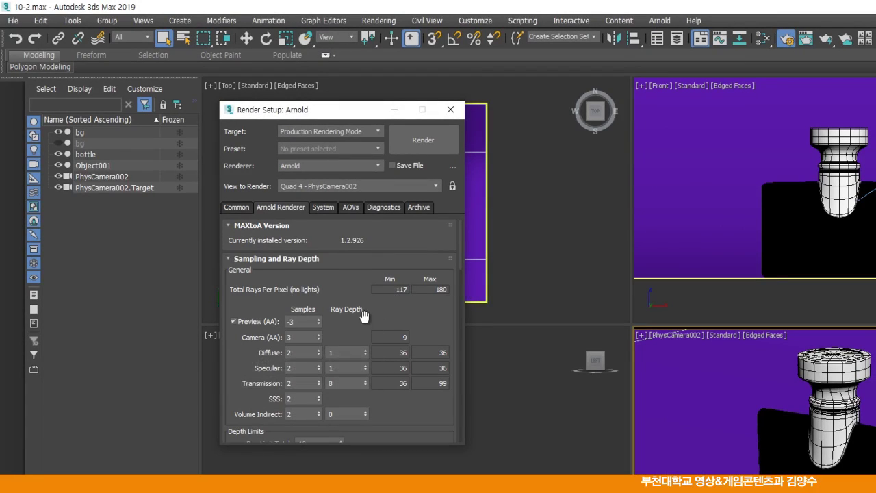
left_click(237, 207)
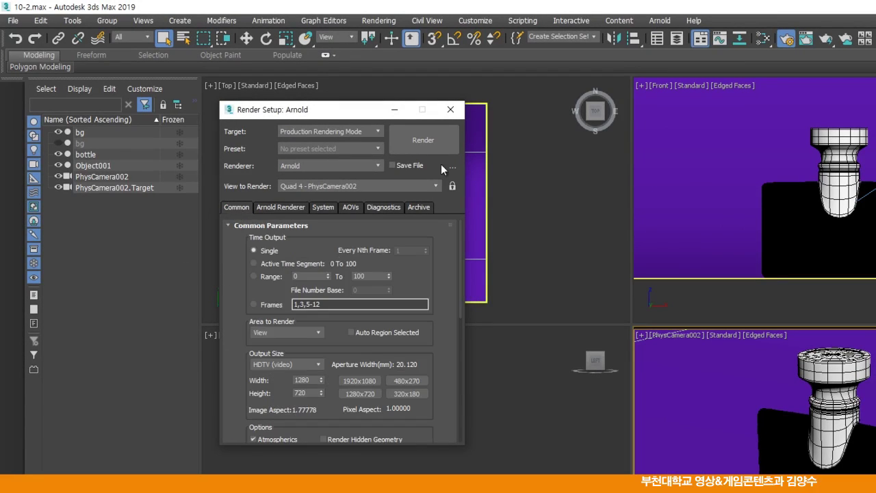
left_click(450, 110)
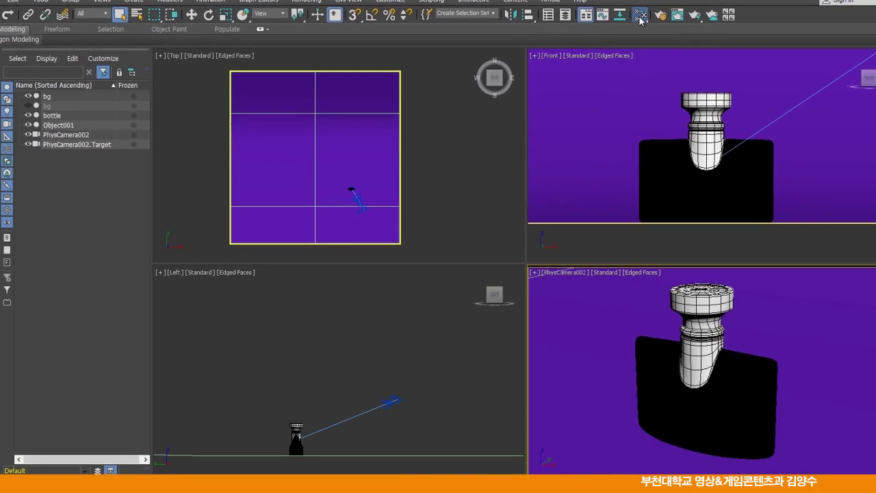
- Open the Slate Material Editor and add an Arnold Standard Surface material in an empty area of the node view
left_click(640, 15)
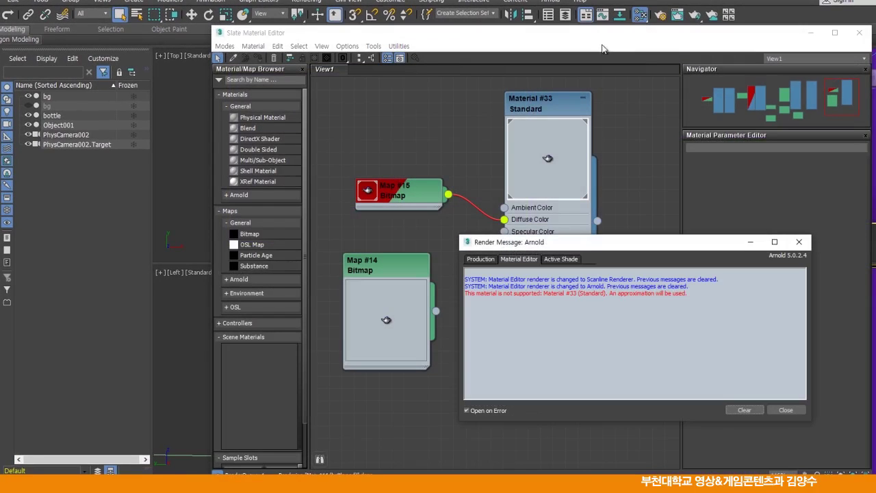
left_click(800, 242)
middle_click_drag(607, 212, 458, 202)
middle_click_drag(544, 193, 469, 198)
left_click_drag(678, 34, 471, 16)
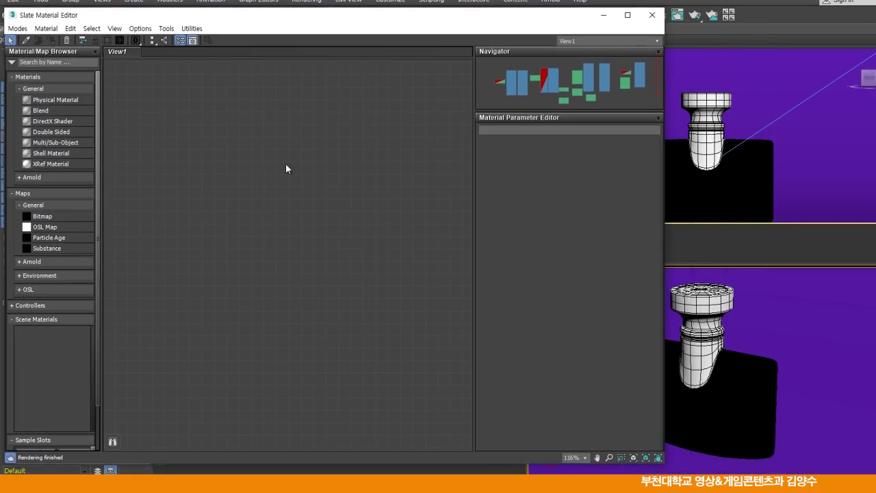
right_click(264, 93)
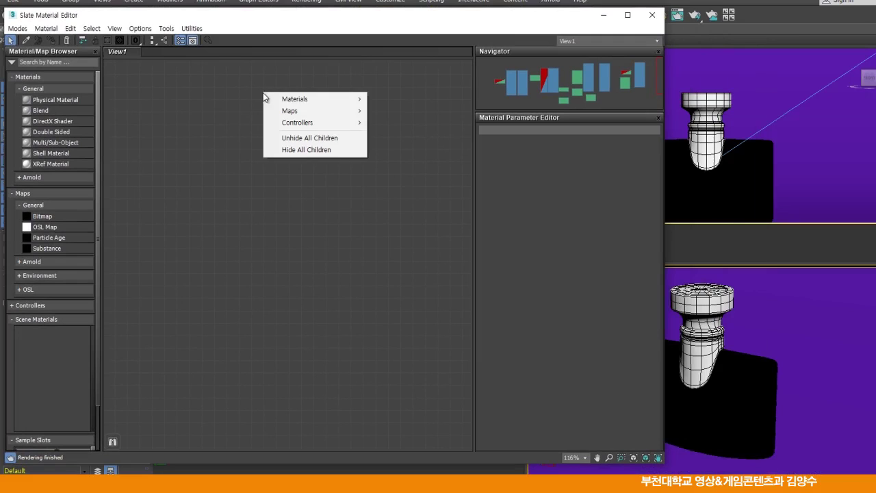
mouse_move(288, 101)
mouse_move(396, 112)
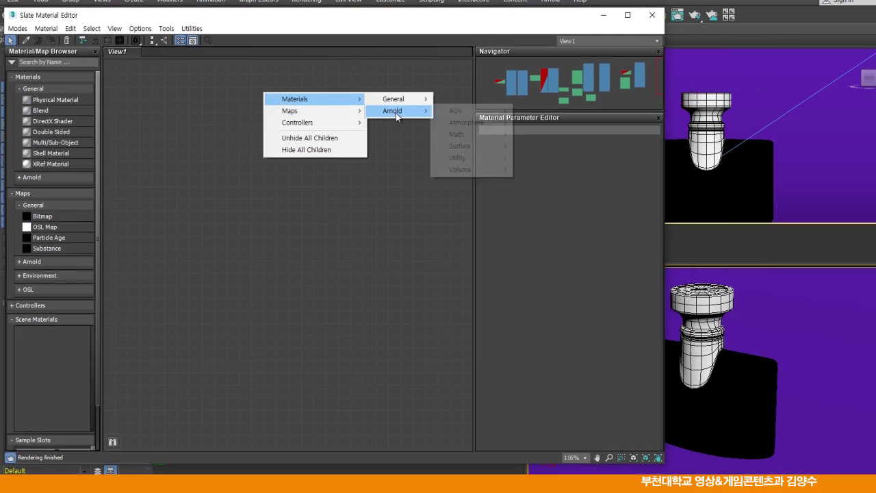
mouse_move(473, 147)
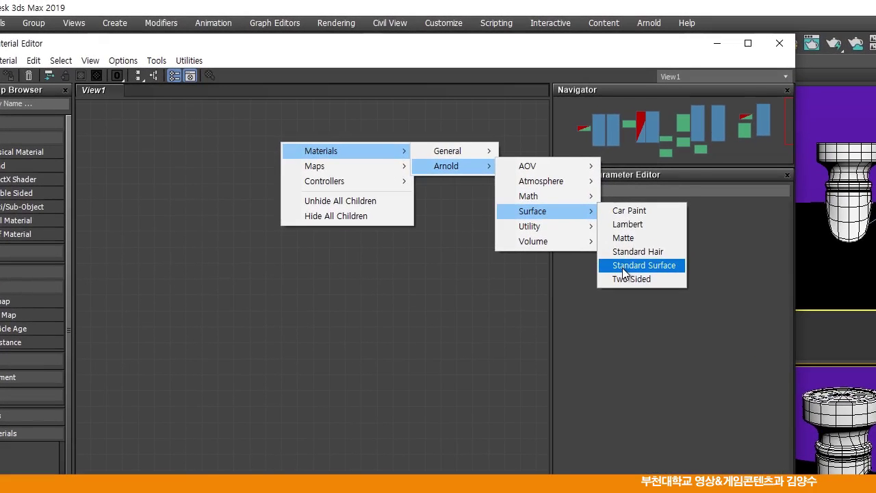
left_click(586, 232)
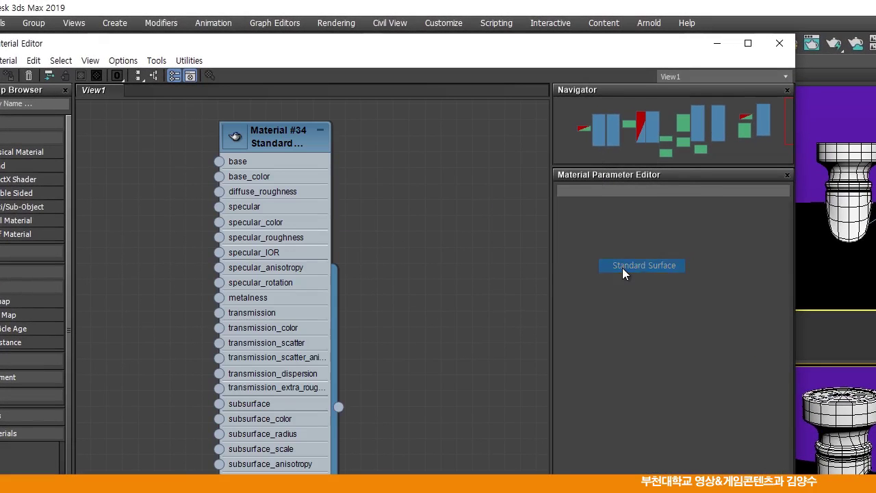
- Show the new Standard Surface material's parameters and enlarge its node preview
left_click_drag(268, 143, 298, 157)
double_click(299, 157)
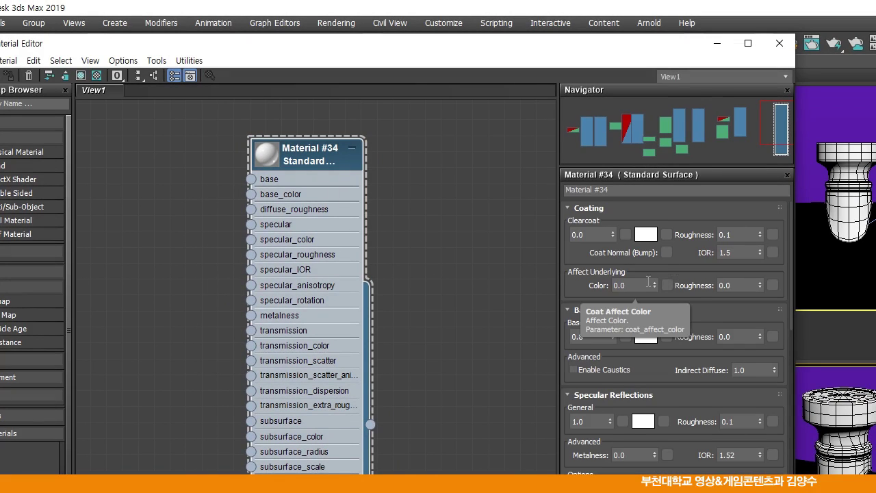
left_click_drag(304, 154, 320, 139)
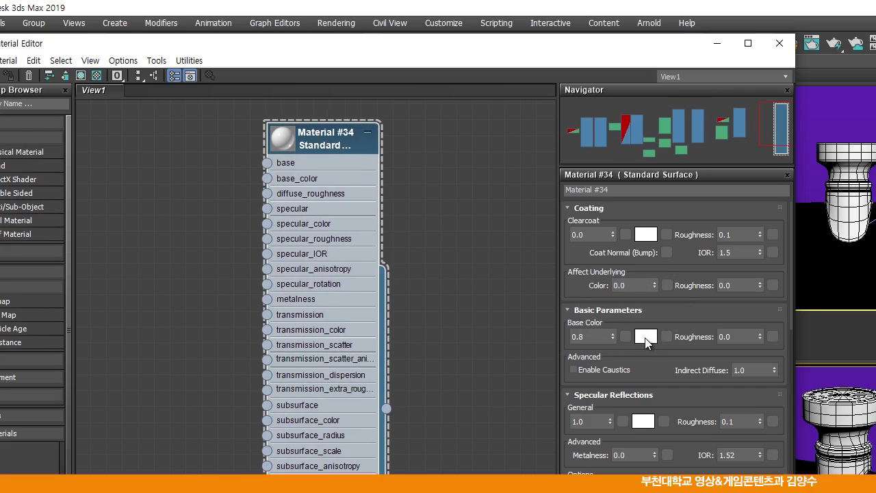
double_click(286, 134)
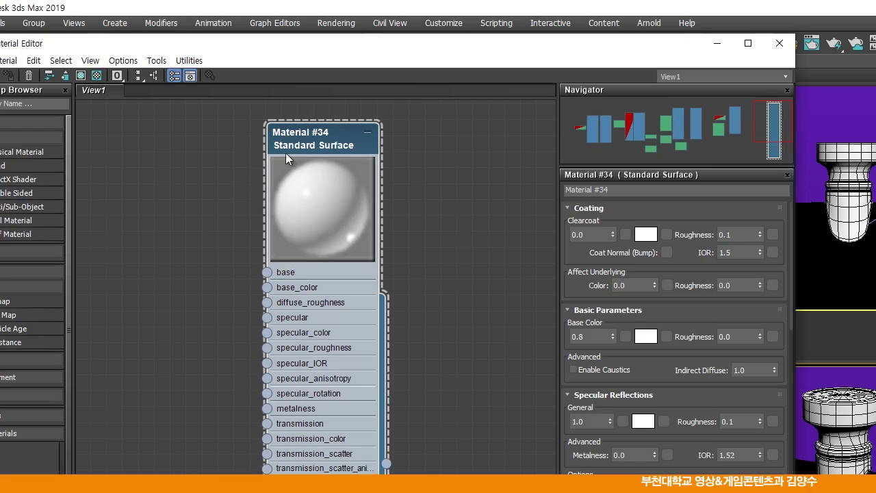
left_click_drag(302, 134, 286, 134)
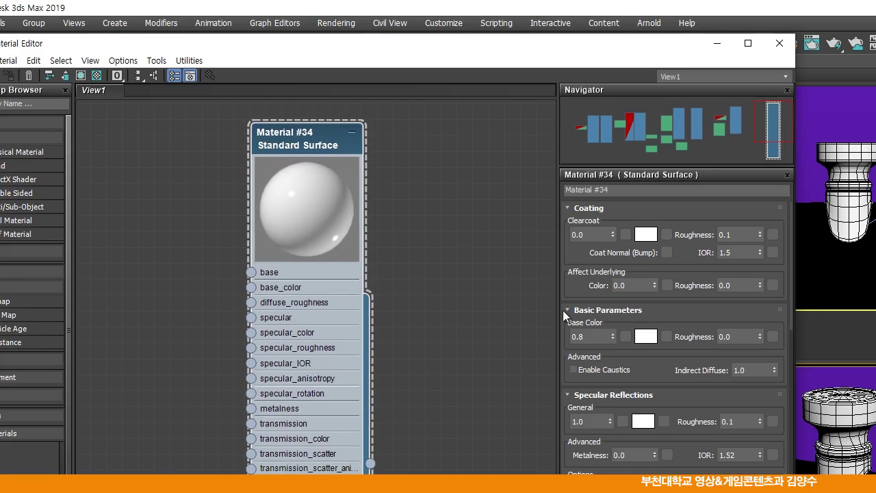
- Set the Standard Surface material's base color to a dark, fully saturated blue-violet
left_click(646, 336)
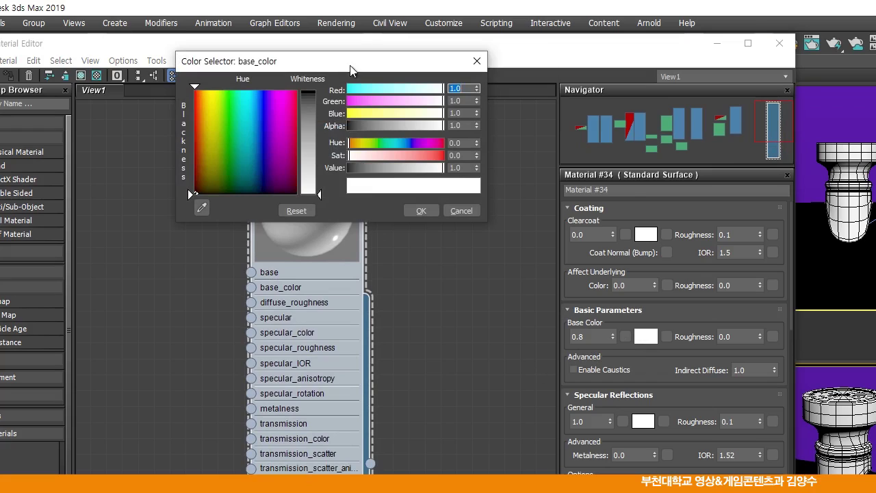
left_click_drag(329, 69, 541, 141)
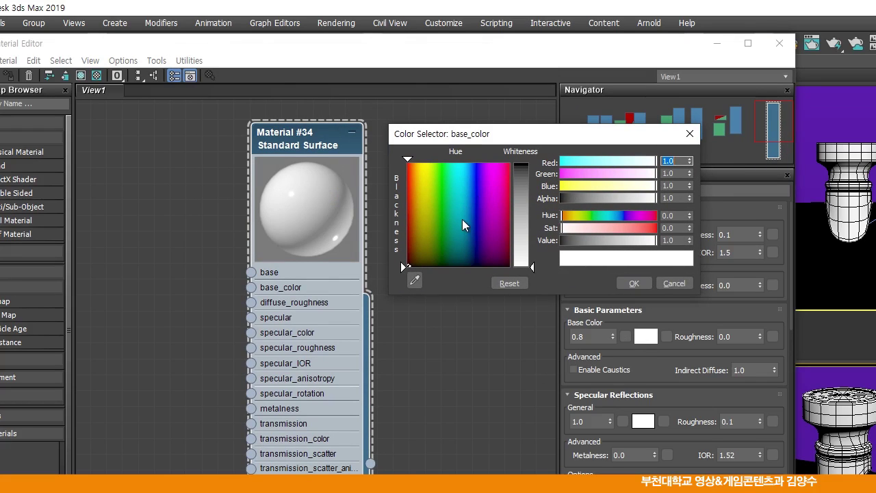
left_click_drag(483, 220, 480, 173)
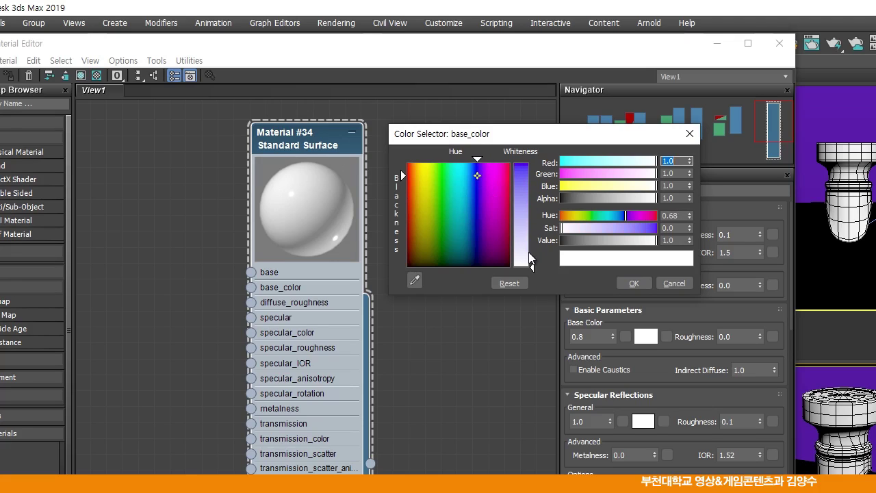
left_click_drag(527, 255, 528, 166)
left_click(480, 177)
left_click(481, 178)
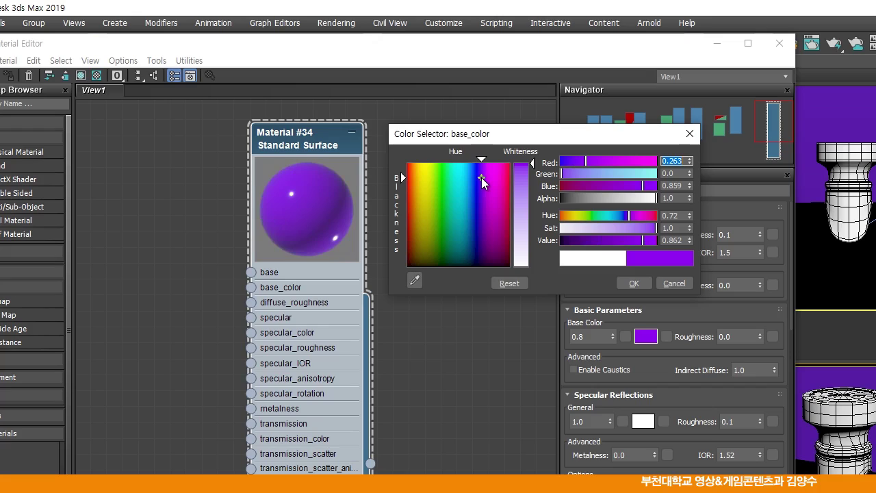
left_click(642, 241)
left_click_drag(643, 243, 604, 247)
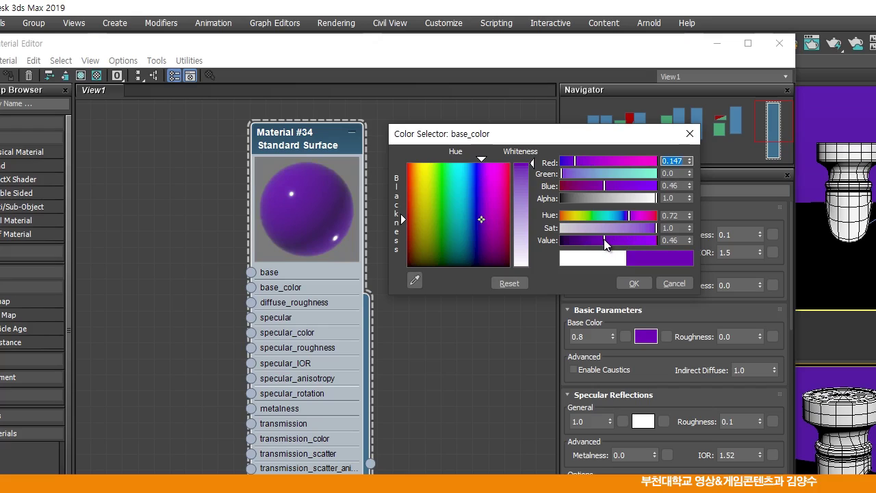
left_click_drag(481, 219, 479, 222)
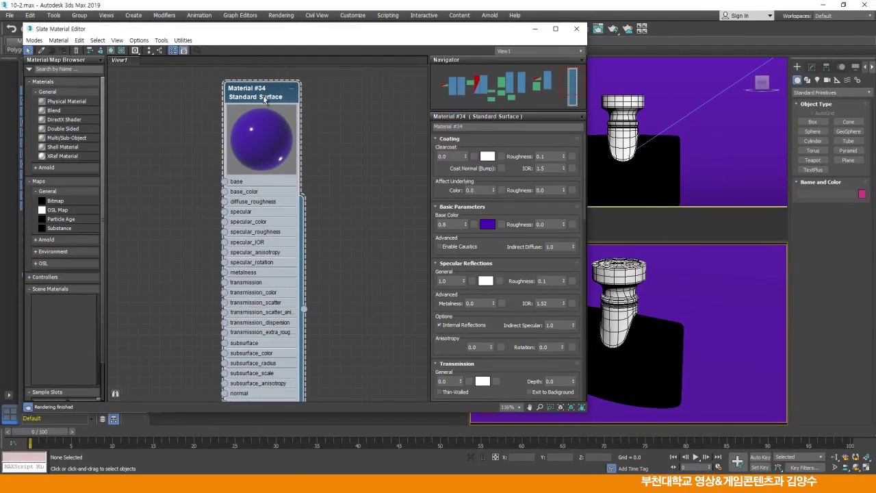
- Select the bg background object and assign the blue-violet Standard Surface material to it
left_click_drag(253, 96, 286, 106)
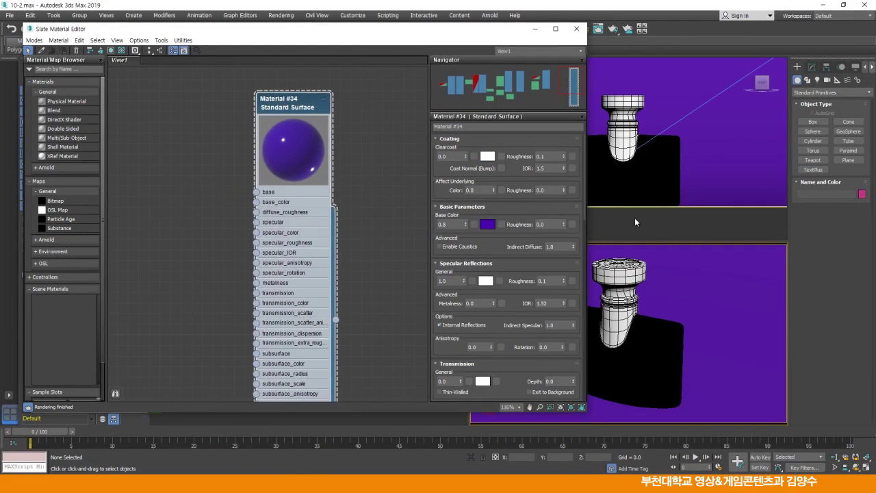
left_click(725, 252)
scroll(701, 182, "down", 5)
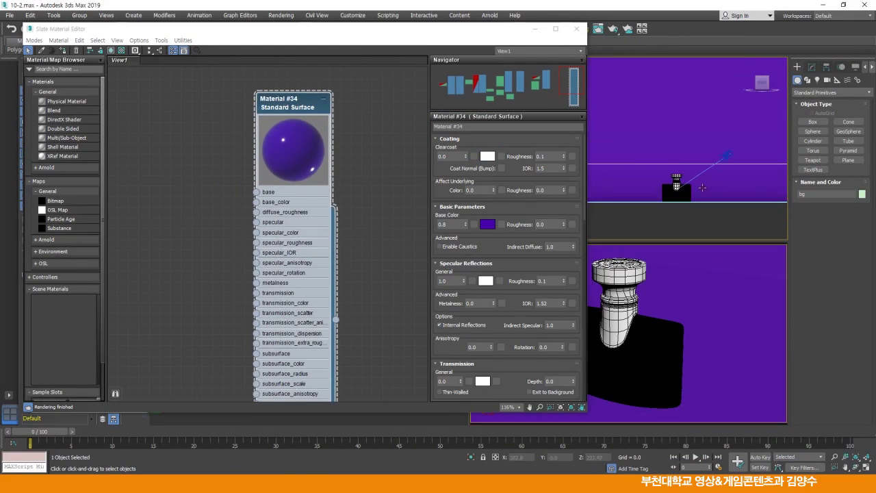
scroll(690, 175, "down", 2)
middle_click_drag(690, 162, 715, 159)
left_click(701, 109)
left_click(681, 148)
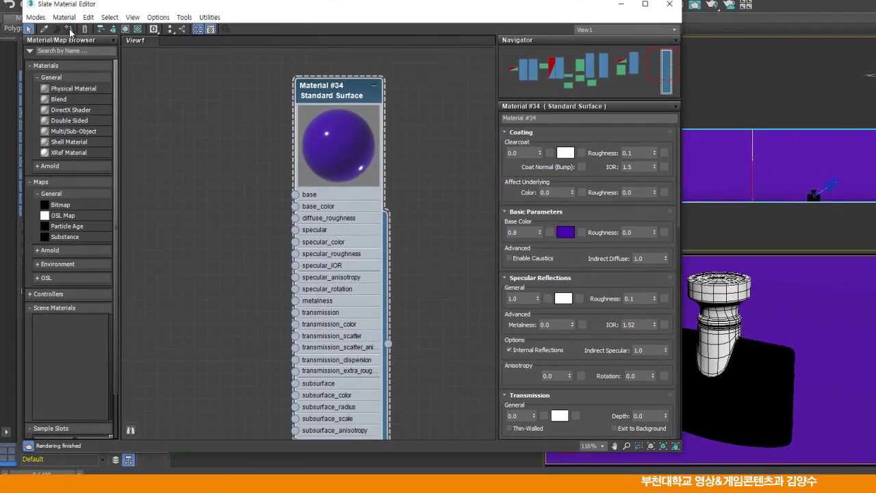
left_click(64, 52)
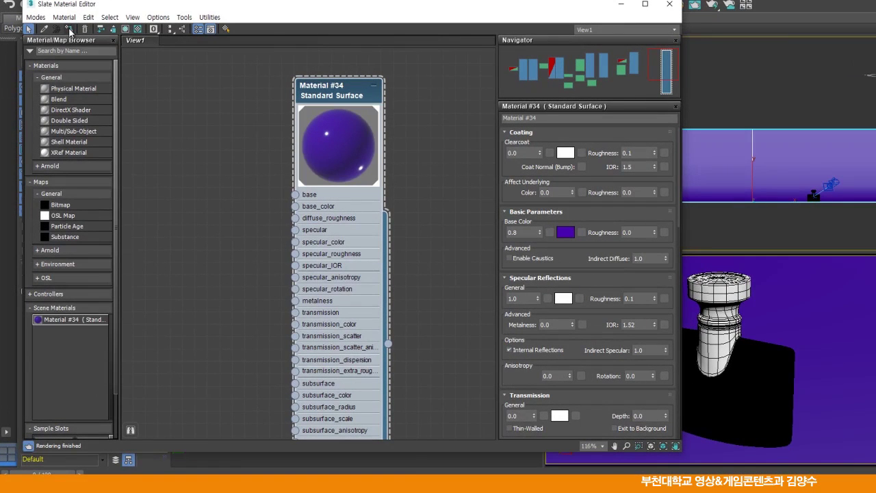
- Select the bottle in the camera view and move the background material's node aside to free space beside it
left_click_drag(335, 93, 211, 92)
left_click(373, 94)
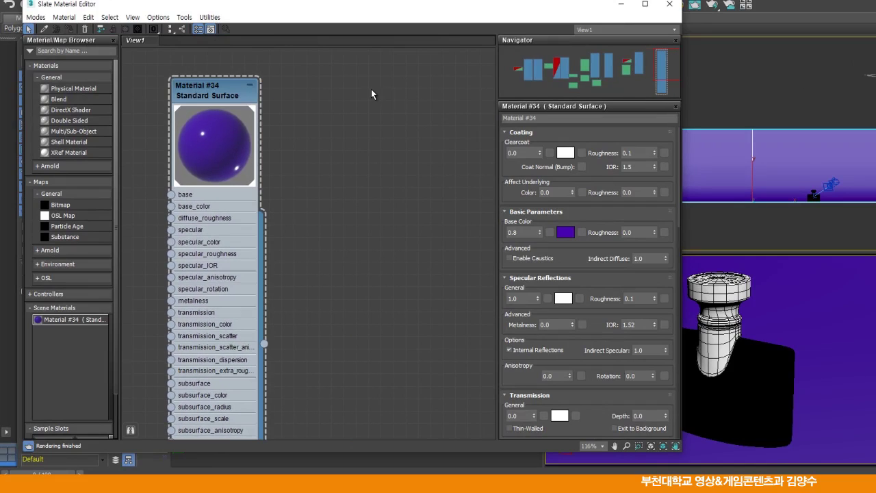
left_click(716, 286)
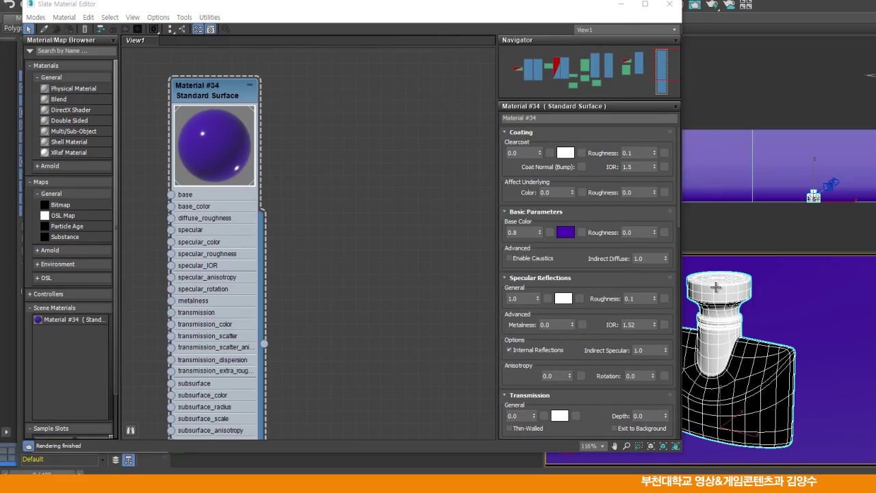
left_click_drag(229, 103, 179, 102)
left_click(298, 106)
- Add a general Blend material to the node view and move its node away from its two Standard sub-materials
right_click(304, 85)
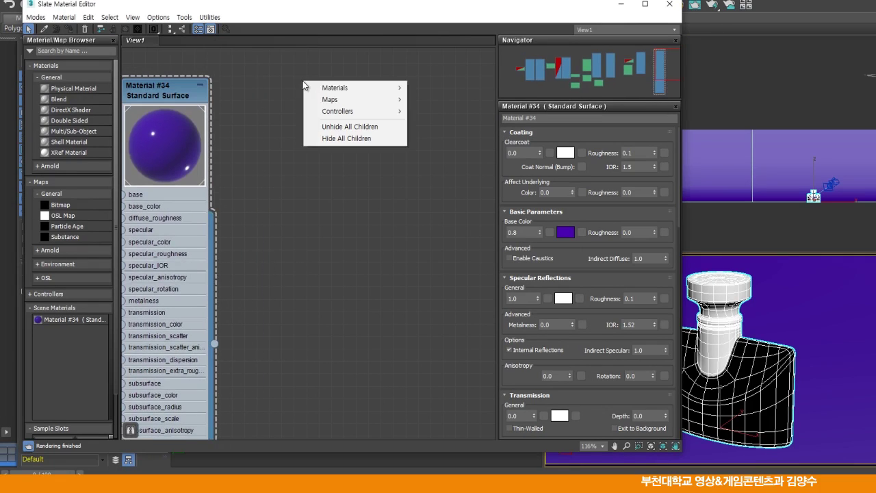
mouse_move(331, 89)
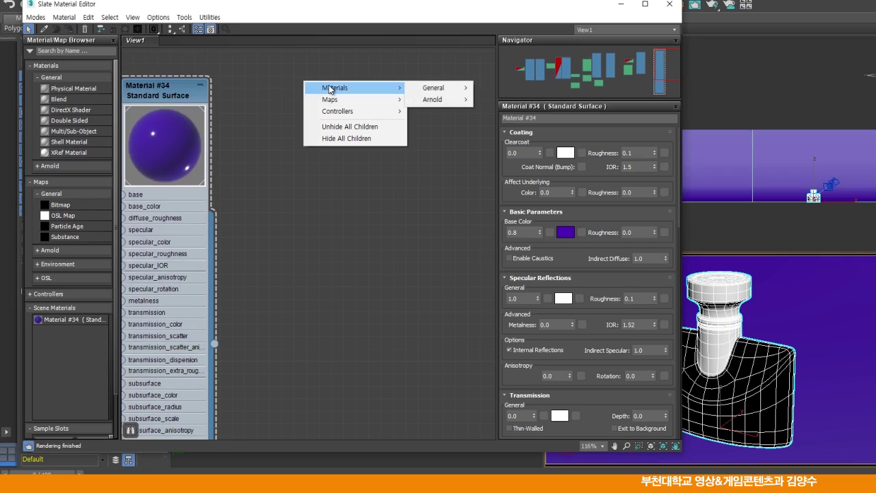
mouse_move(433, 91)
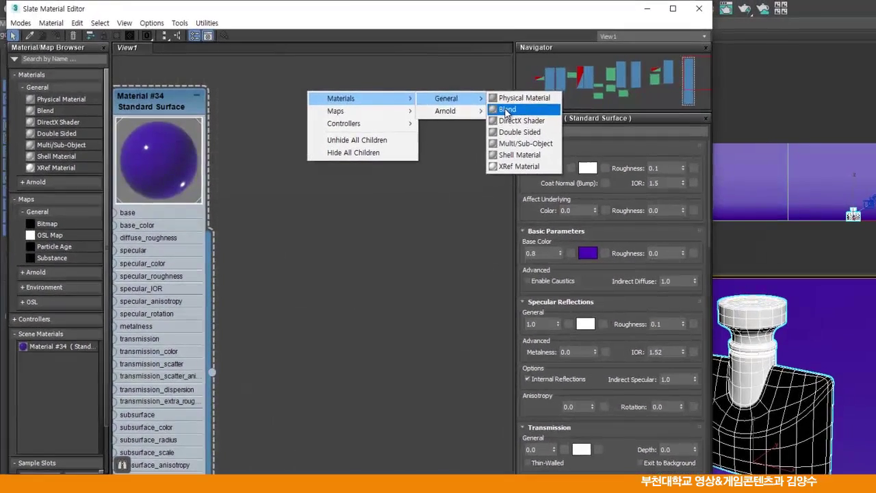
left_click(489, 97)
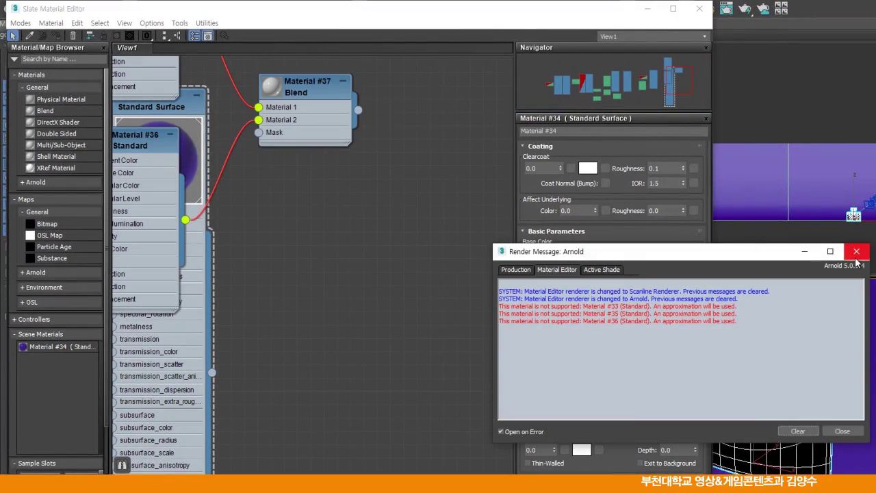
left_click(855, 251)
middle_click_drag(298, 86, 418, 166)
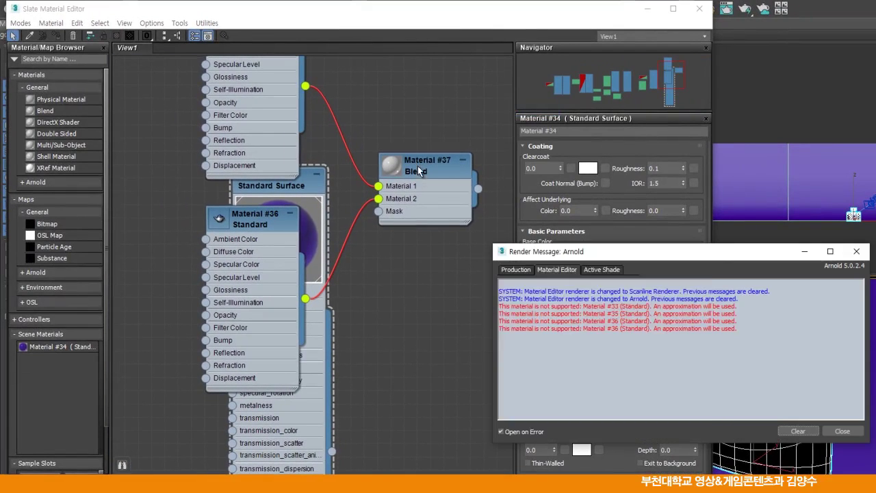
left_click_drag(418, 166, 444, 163)
middle_click_drag(351, 122, 346, 213)
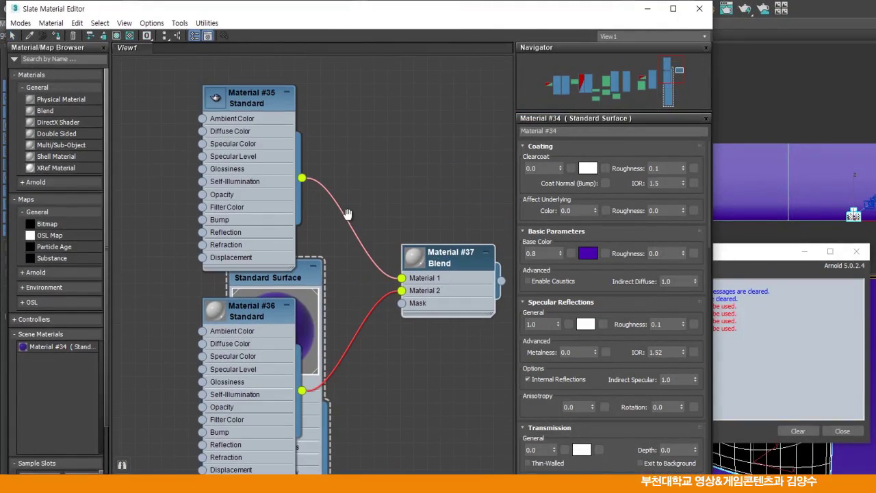
- Delete the Blend material's two Standard sub-materials and close the Arnold render message window
left_click(246, 104)
left_click_drag(239, 105, 348, 90)
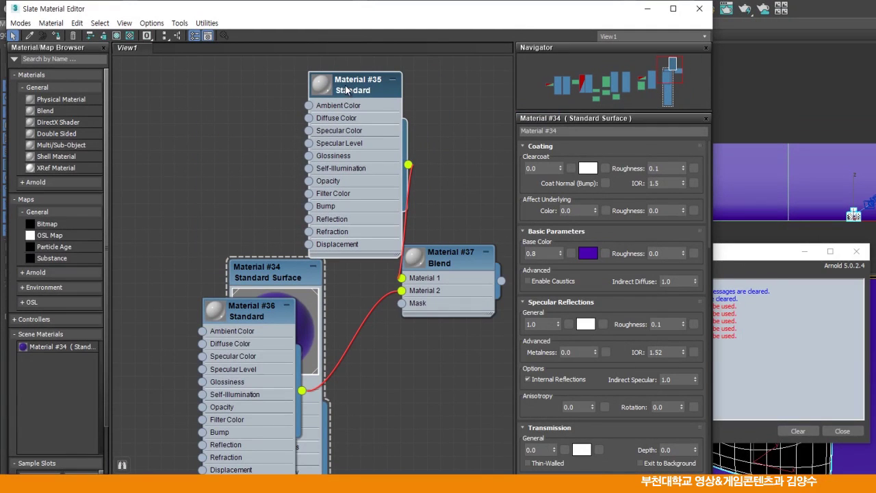
key("Delete")
left_click_drag(252, 315, 292, 101)
key("Delete")
middle_click_drag(307, 245, 214, 114)
left_click_drag(352, 132, 373, 171)
key("Delete")
left_click(779, 255)
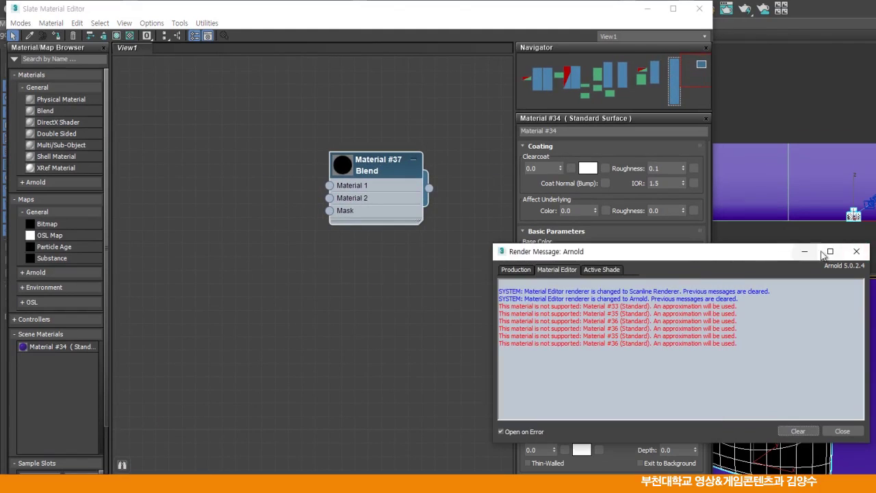
left_click(857, 252)
- Enlarge the Blend node's preview and assign the Blend material to the bottle
left_click_drag(342, 164, 415, 137)
double_click(382, 163)
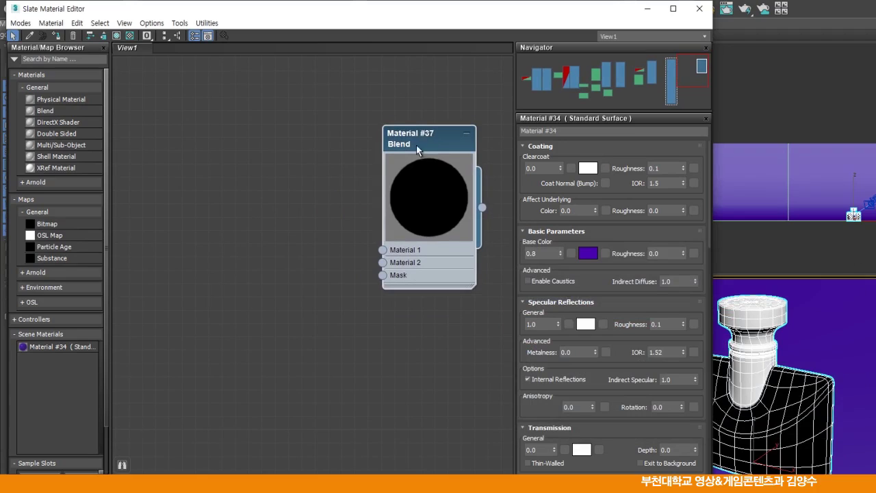
left_click(753, 338)
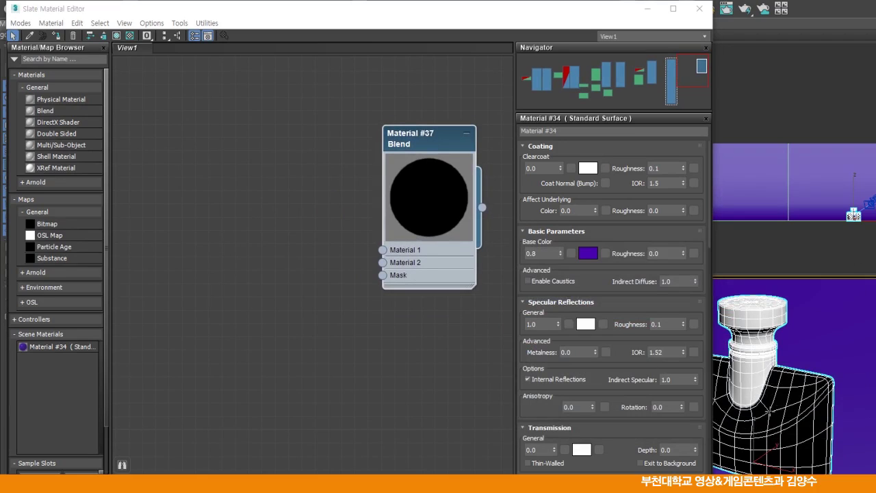
left_click(58, 37)
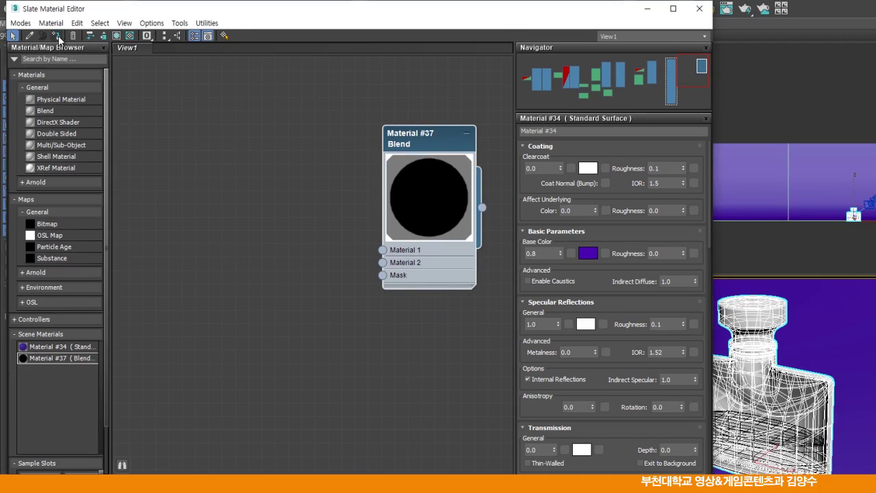
left_click(312, 217)
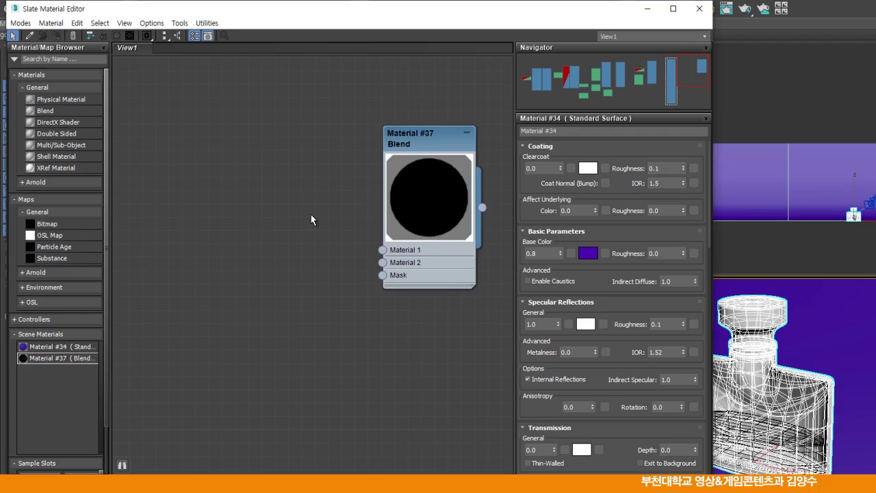
- Connect a new Arnold Standard Surface material to the Blend's Material 1 slot and arrange its node with an enlarged preview
left_click_drag(418, 140, 419, 126)
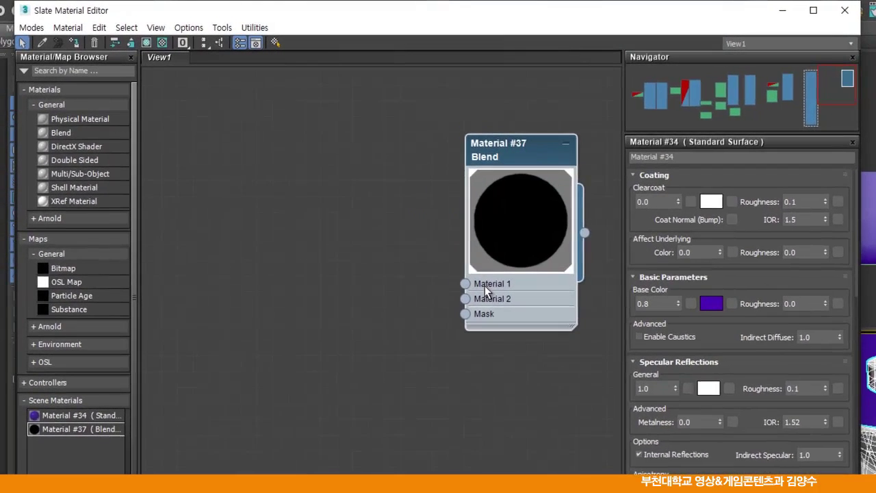
left_click_drag(484, 221, 516, 221)
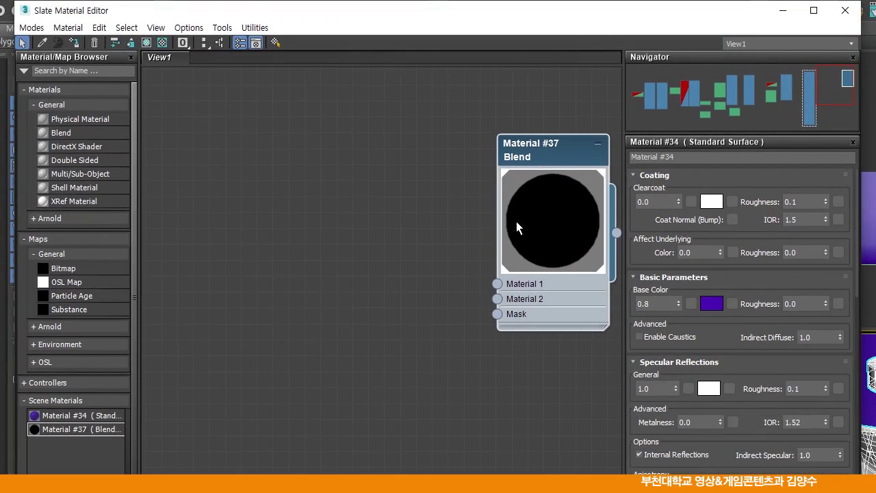
left_click_drag(448, 284, 355, 246)
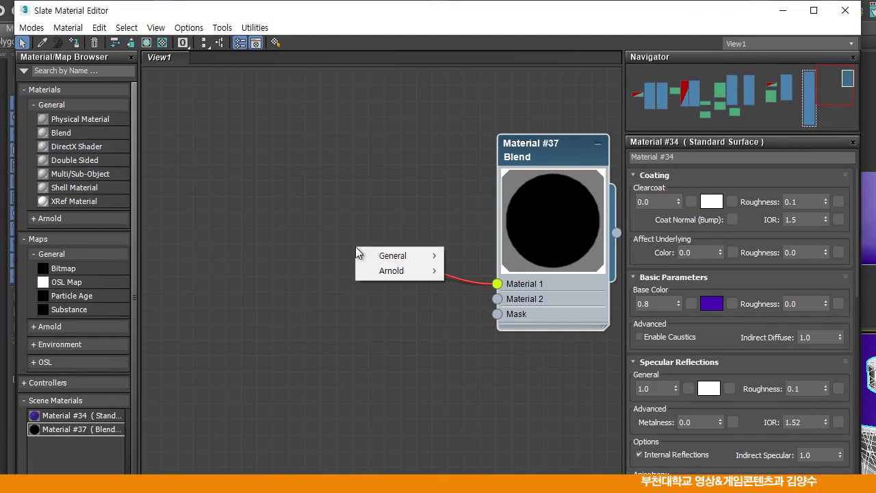
mouse_move(391, 274)
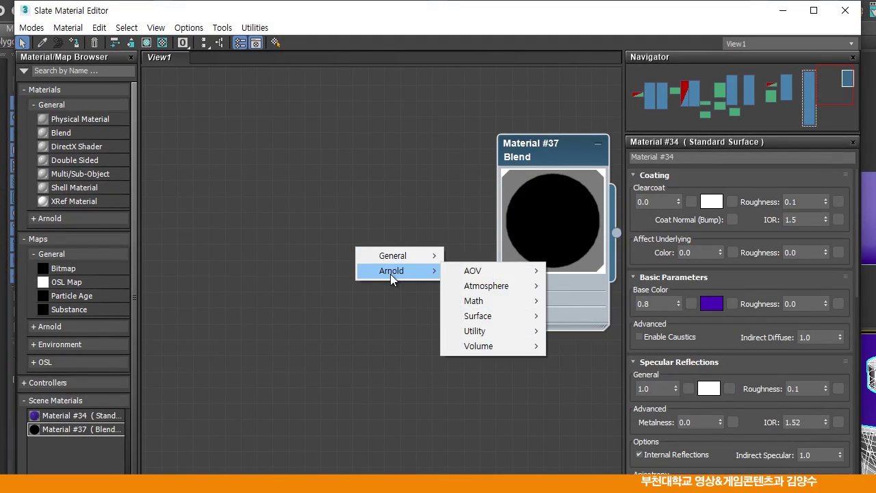
mouse_move(478, 320)
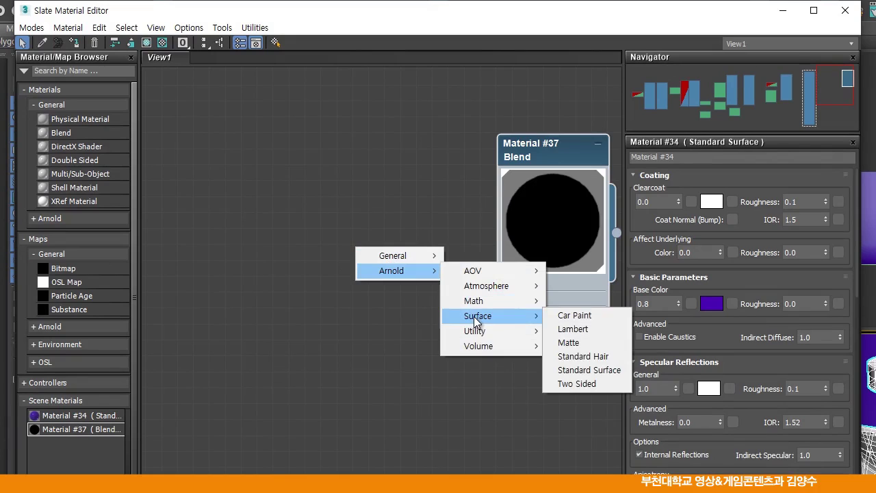
left_click(582, 371)
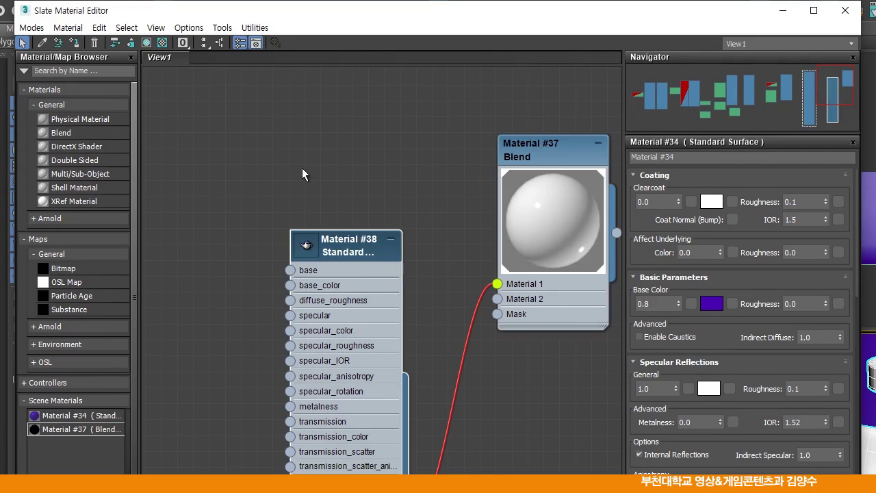
left_click_drag(340, 244, 277, 89)
double_click(274, 115)
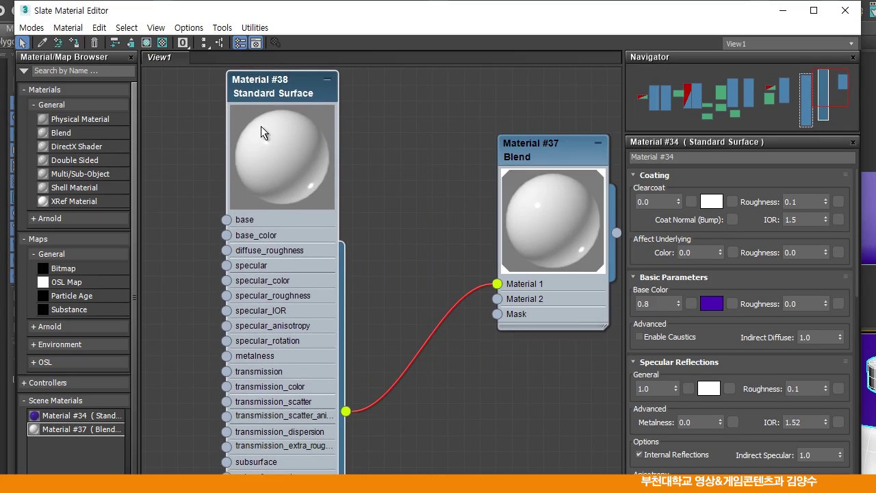
left_click_drag(279, 91, 265, 96)
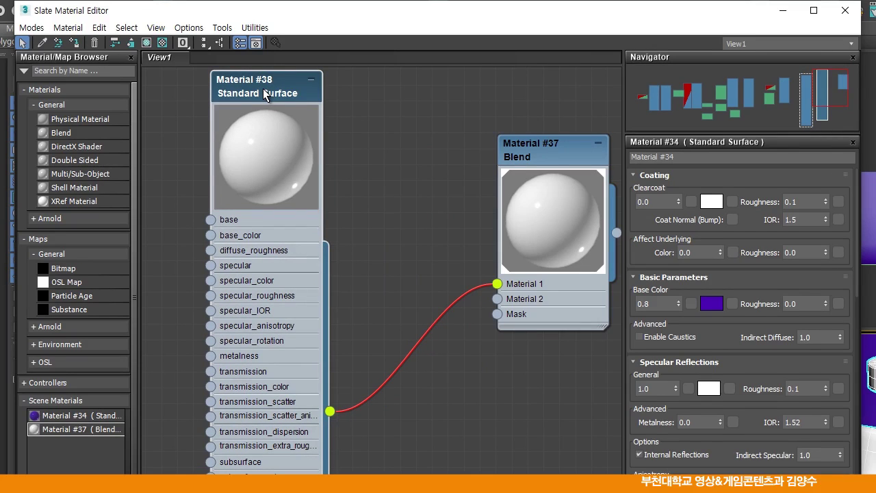
- Set the Material 1 Standard Surface's metalness to 1.0 and its base color to golden yellow with red 1.0, green about 0.588 and blue 0.0
double_click(259, 94)
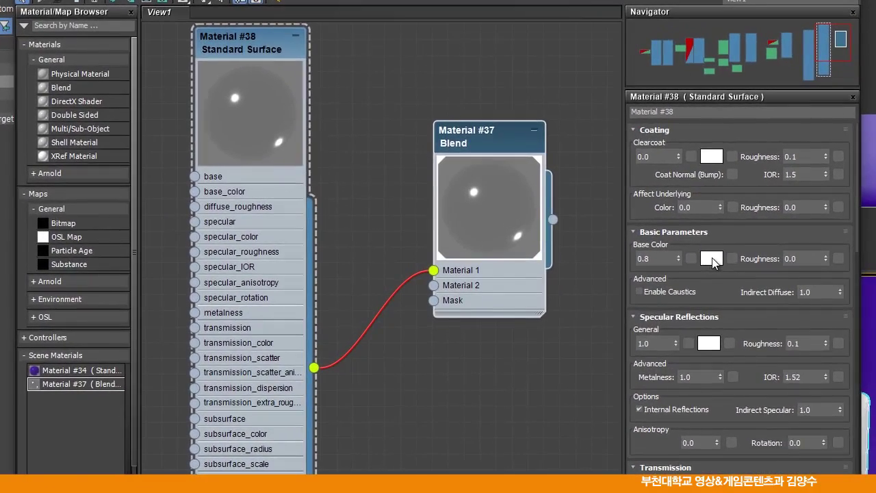
left_click(712, 258)
left_click_drag(259, 85, 253, 65)
left_click(357, 85)
left_click_drag(356, 85, 355, 66)
left_click_drag(413, 36, 558, 49)
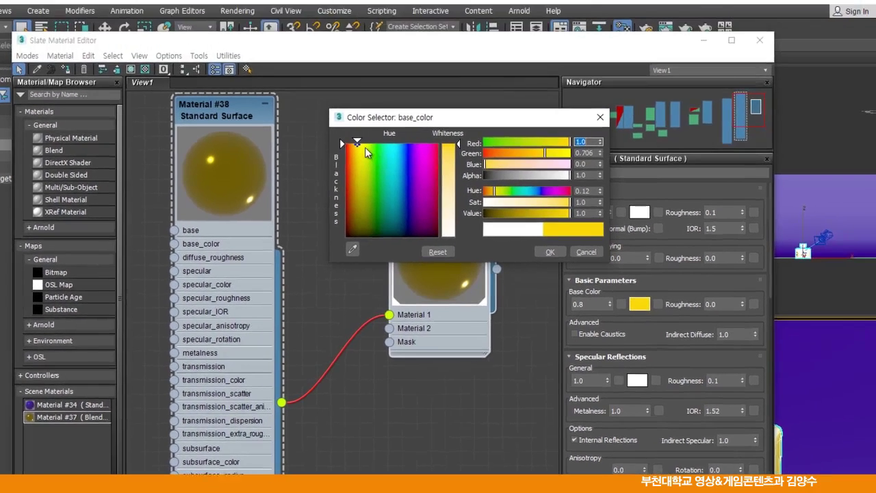
left_click(399, 81)
left_click(354, 156)
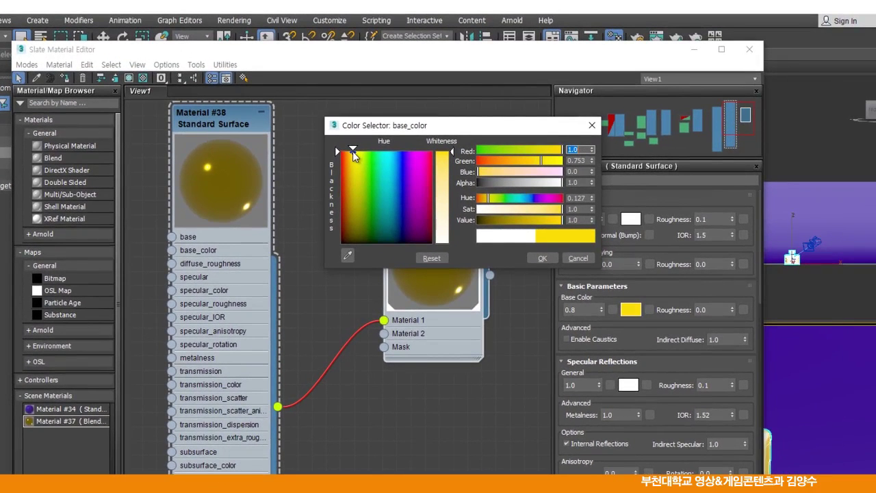
left_click_drag(354, 156, 351, 154)
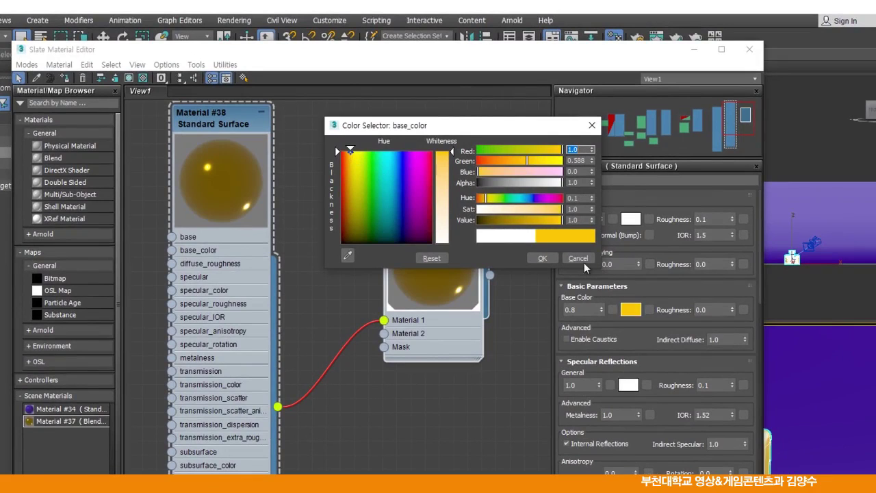
left_click(540, 257)
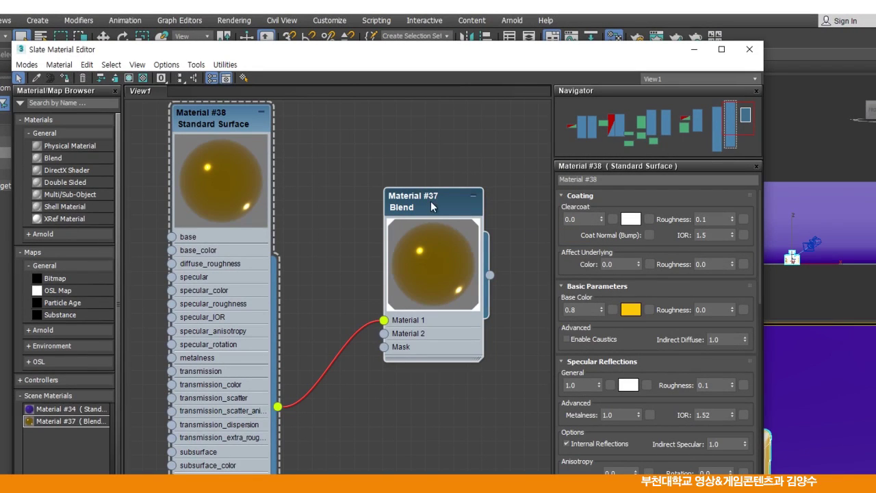
- Render the PhysCamera002 view with Arnold to check the gold bottle and close the render windows
left_click_drag(590, 61, 425, 77)
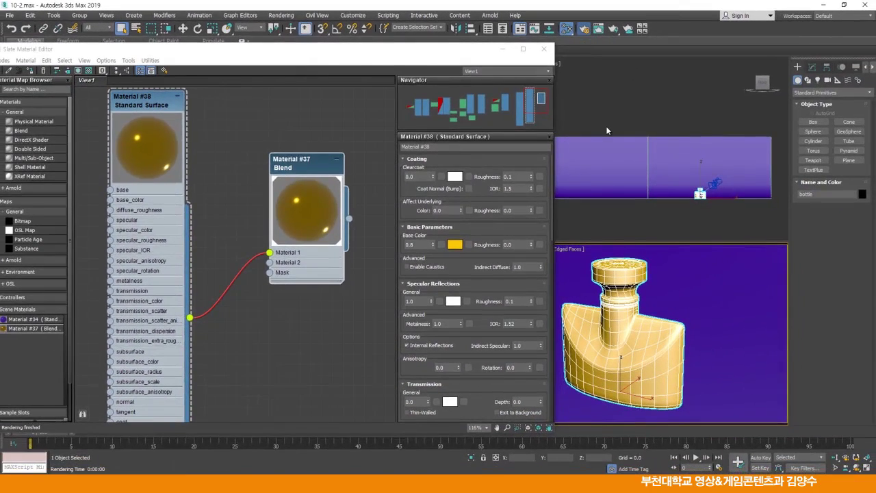
key("F10")
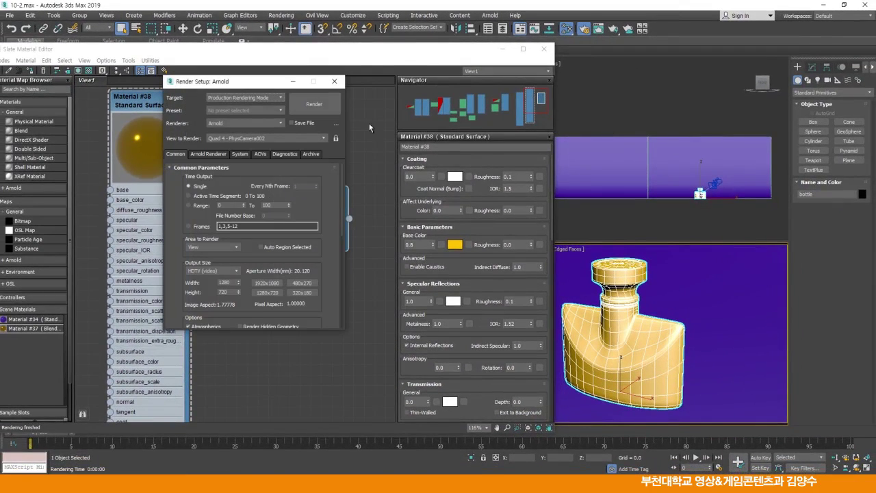
left_click(313, 103)
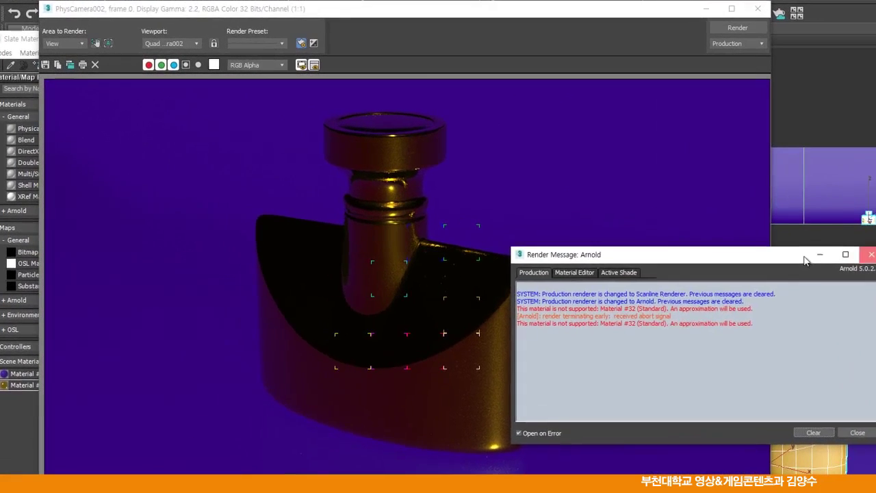
left_click(703, 223)
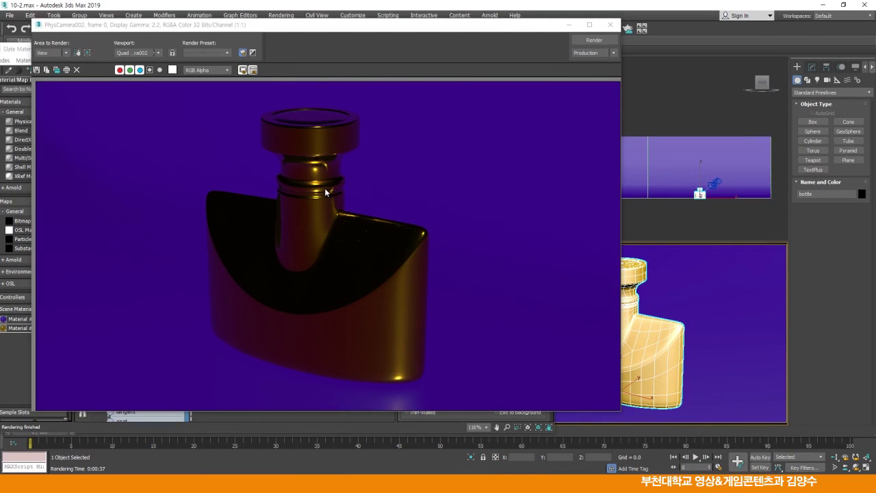
left_click(611, 25)
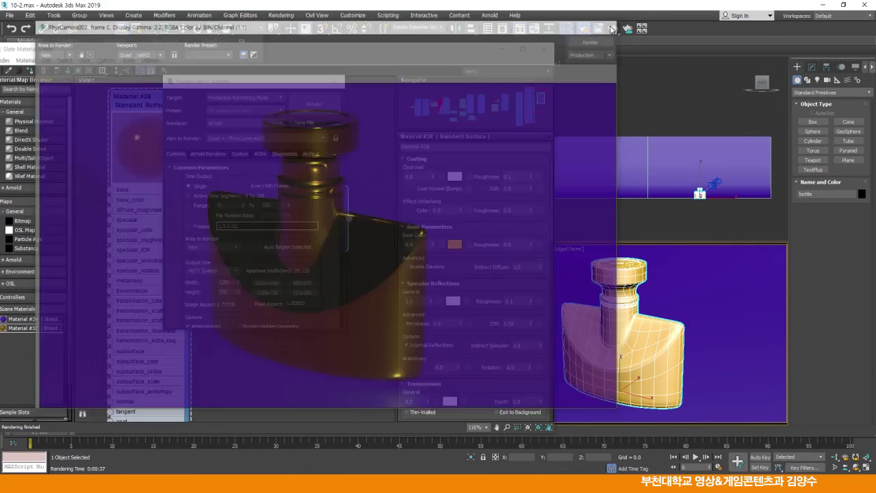
left_click(335, 82)
- Maximize the material editor and move the Blend node farther from its gold sub-material to make room between them
left_click_drag(331, 51, 495, 41)
mouse_move(442, 158)
left_mouse_down()
mouse_move(473, 144)
mouse_move(453, 147)
left_mouse_up()
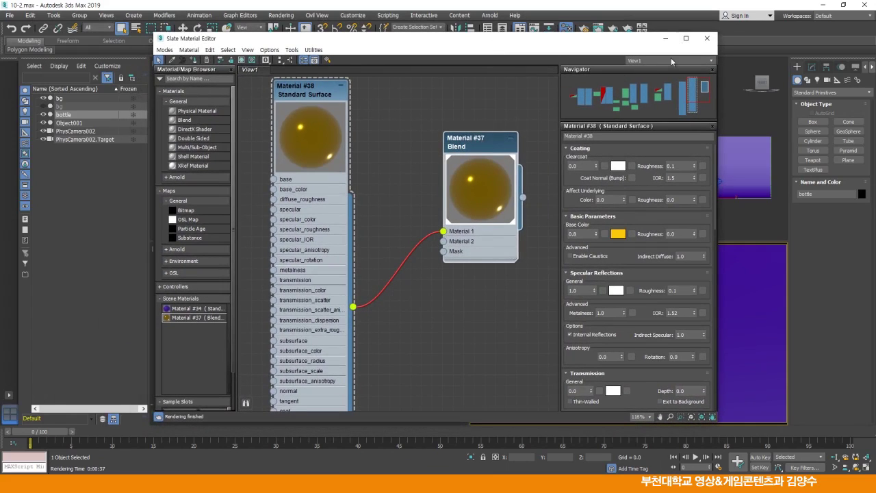
left_click(687, 38)
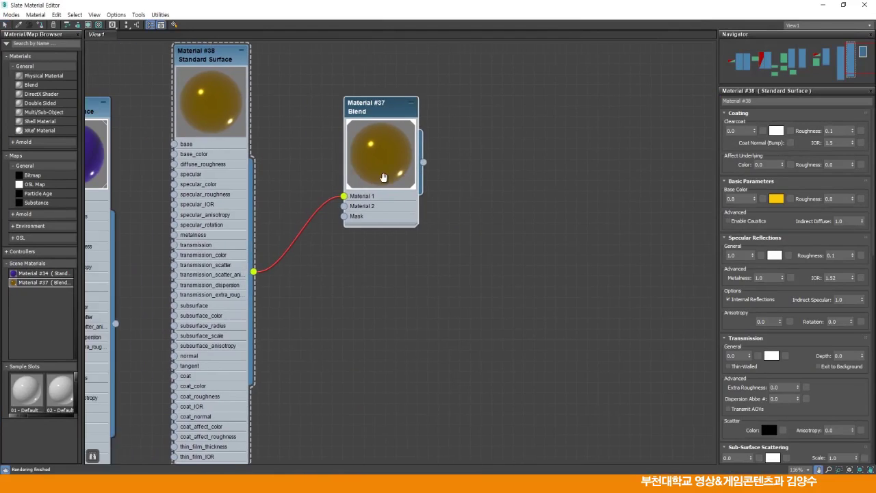
left_click_drag(413, 123, 500, 100)
left_click_drag(258, 70, 236, 70)
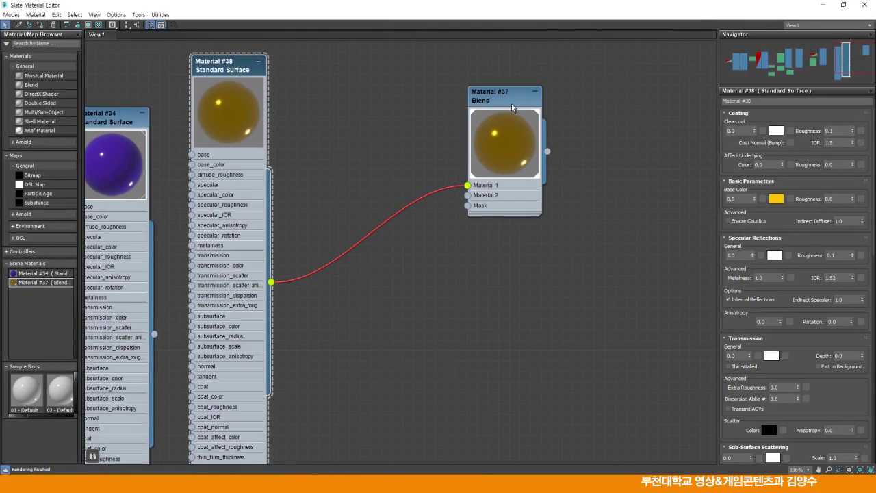
left_click_drag(517, 115, 527, 104)
- Connect a new Arnold Standard Surface material to the Blend's Material 2 slot and place its node between the others with an enlarged preview
left_click_drag(480, 186, 409, 263)
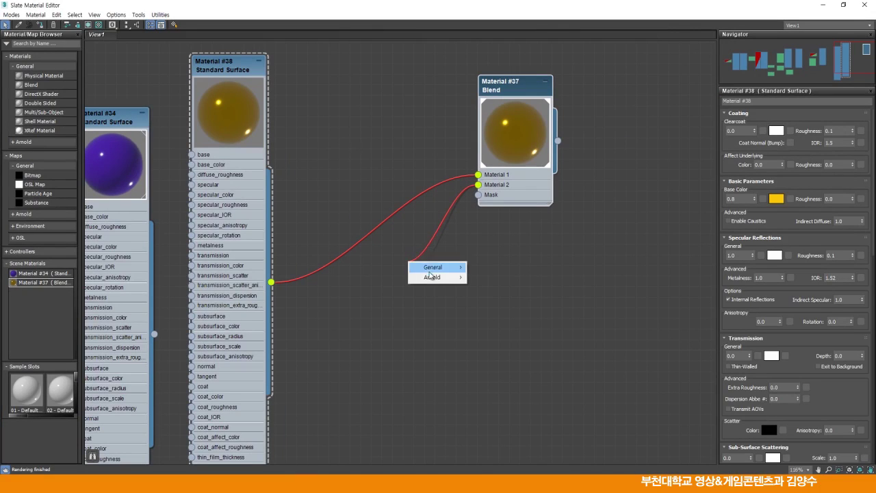
mouse_move(431, 278)
mouse_move(499, 313)
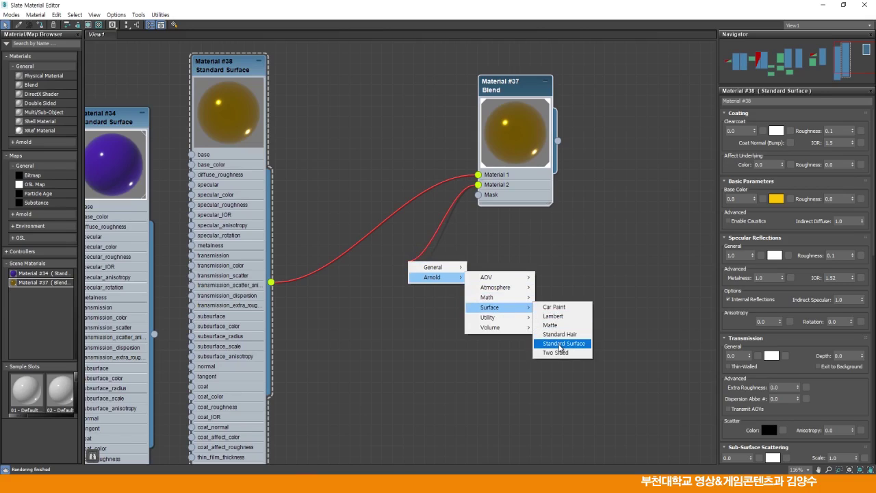
left_click(560, 344)
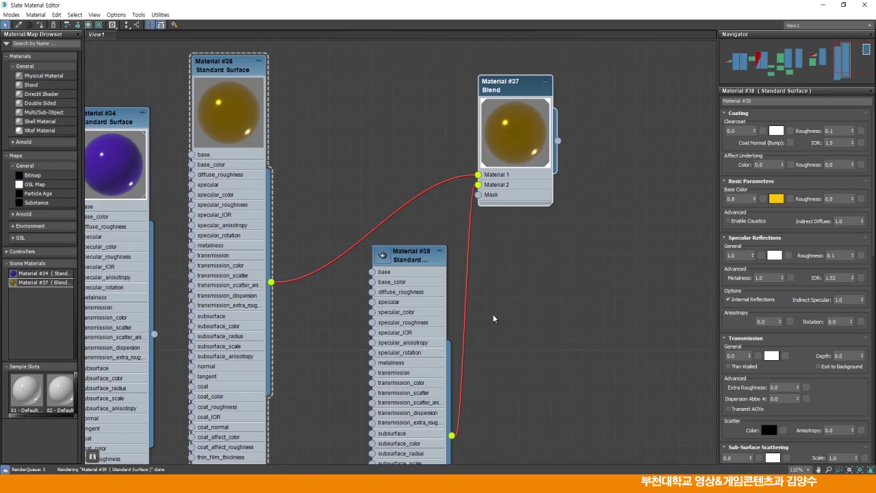
left_click_drag(411, 258, 385, 114)
double_click(393, 235)
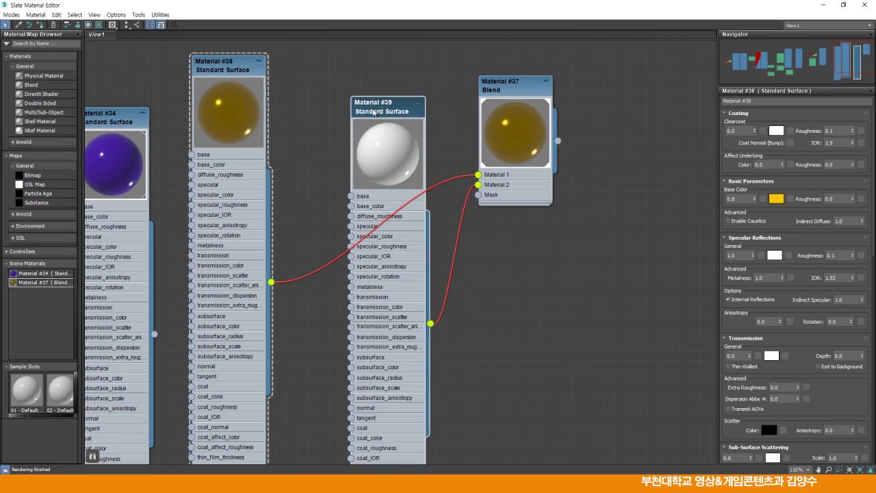
- Set the Material 2 Standard Surface's transmission to 1.0 to make it glass
left_click(380, 107)
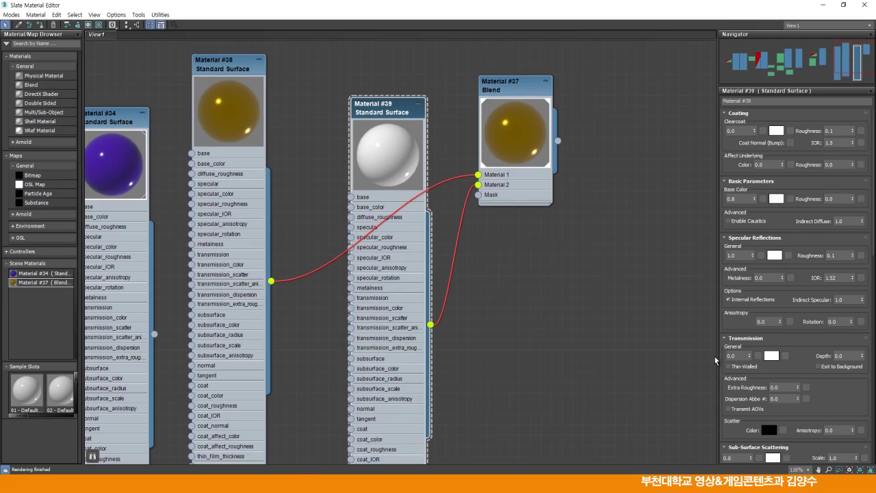
left_click(744, 356)
type("1")
key("Return")
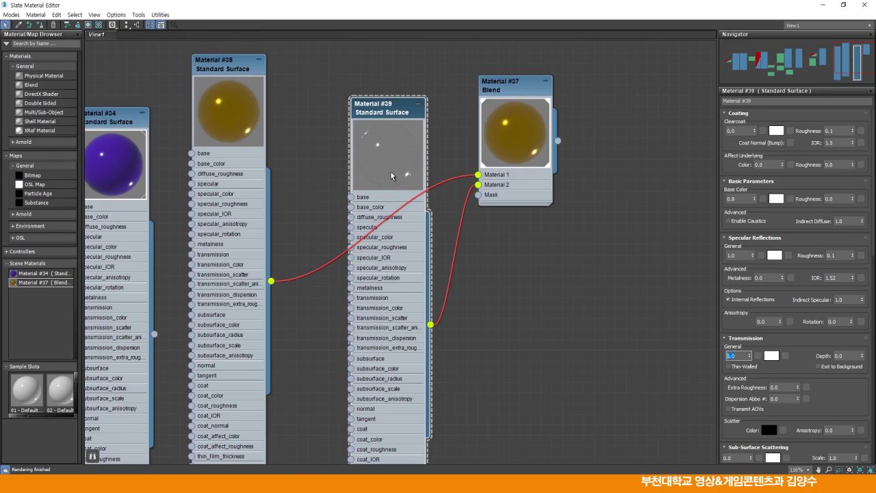
- Test-render the PhysCamera002 view with Arnold to check the bottle with the glass sub-material connected, and close the render windows
left_click(844, 4)
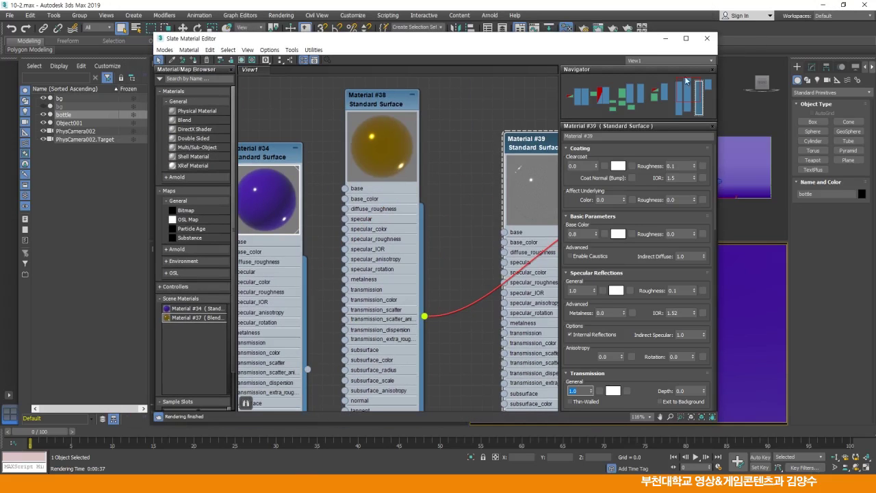
mouse_move(552, 46)
left_mouse_down()
mouse_move(546, 53)
mouse_move(520, 42)
mouse_move(541, 53)
left_mouse_up()
left_click(589, 31)
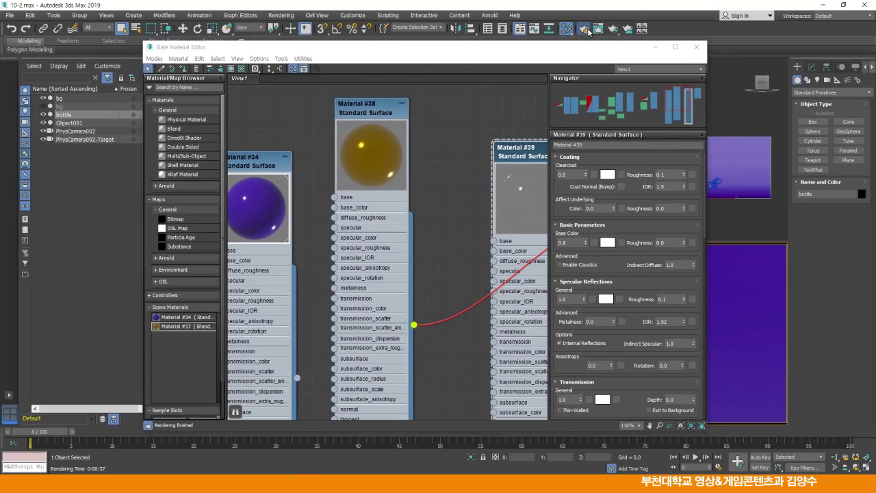
left_click_drag(245, 83, 115, 108)
left_click(163, 126)
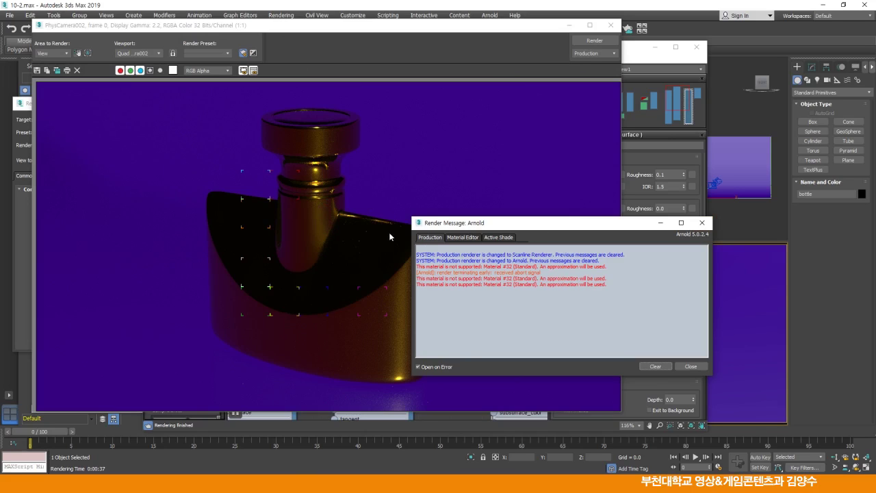
left_click(703, 225)
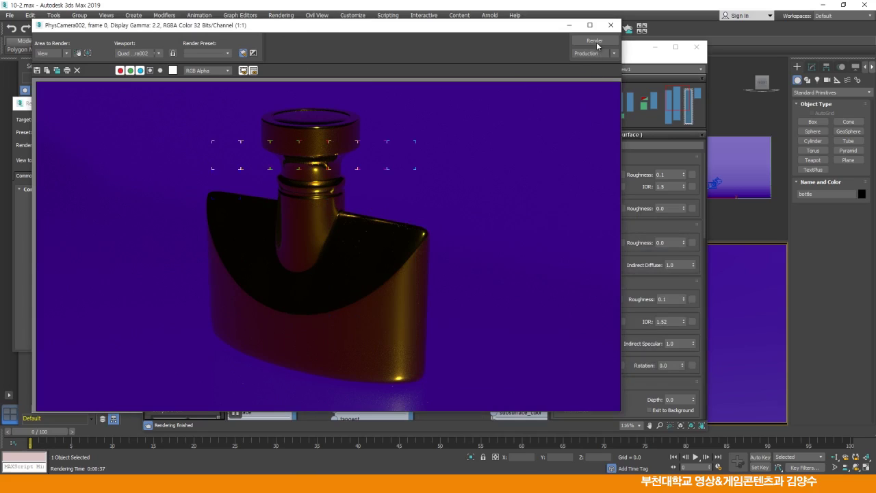
left_click(612, 26)
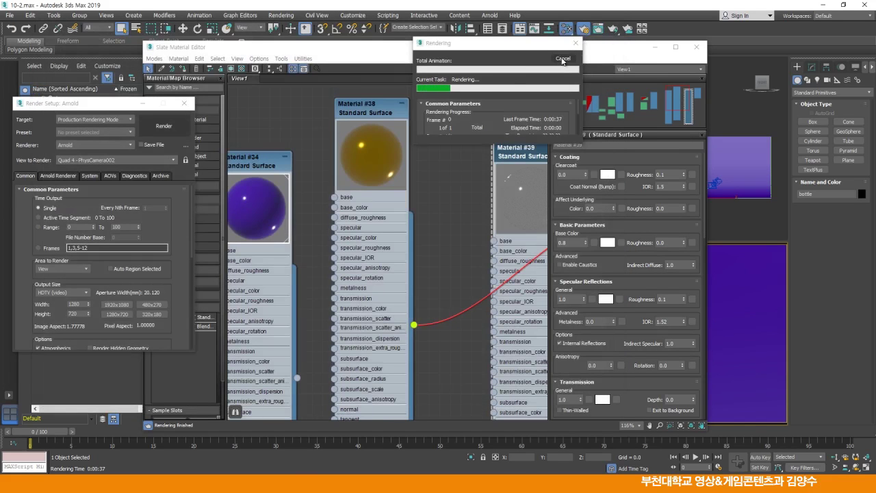
left_click(563, 59)
- Maximize the material editor and move the Blend node farther from the glass Standard Surface node
middle_click_drag(454, 201, 397, 175)
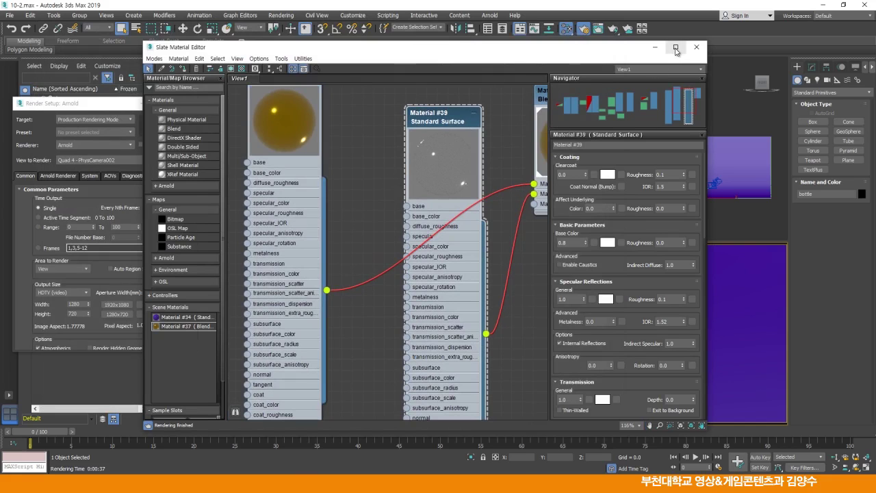
left_click(676, 49)
left_click_drag(439, 56, 523, 77)
middle_click_drag(484, 196, 510, 181)
- Connect a General Bitmap map with the bottle-mask image to the Blend's Mask slot and enlarge its node preview
left_click_drag(505, 168, 464, 221)
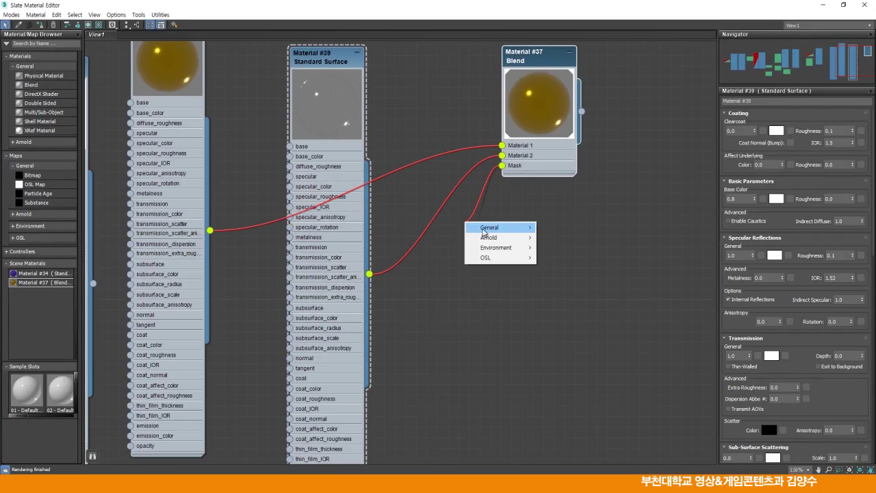
mouse_move(484, 233)
left_click(560, 230)
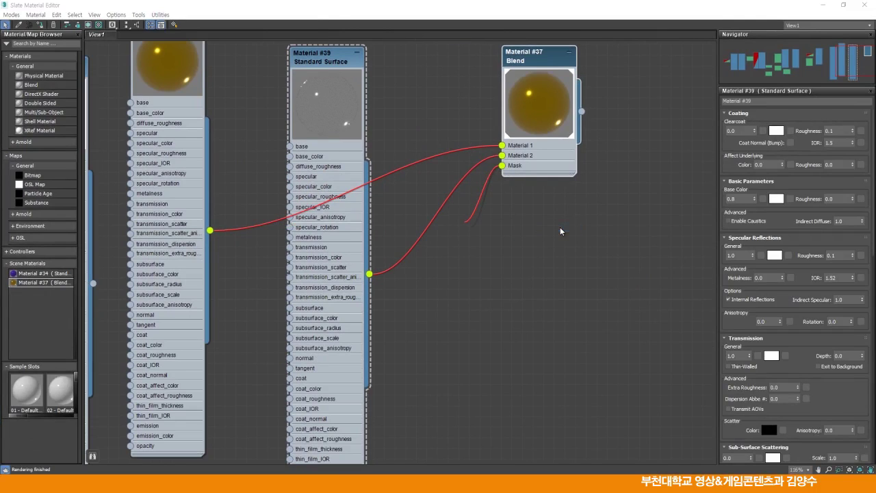
left_click(168, 48)
left_click(269, 94)
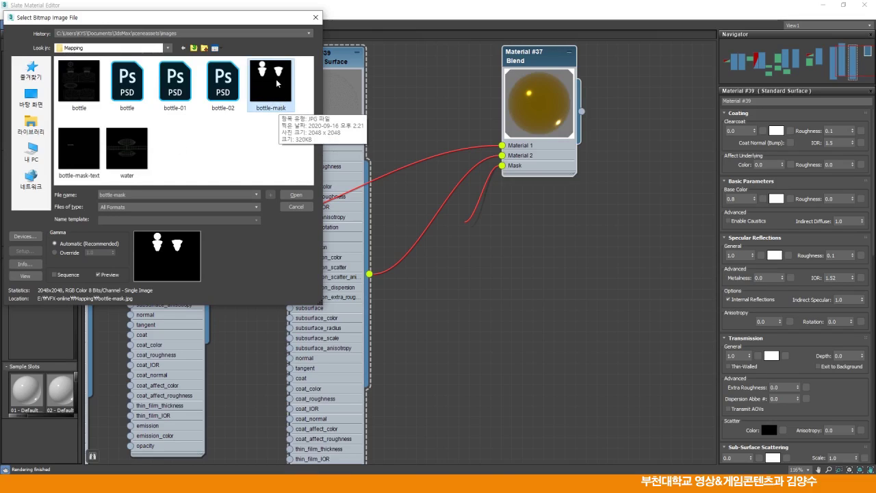
left_click(296, 195)
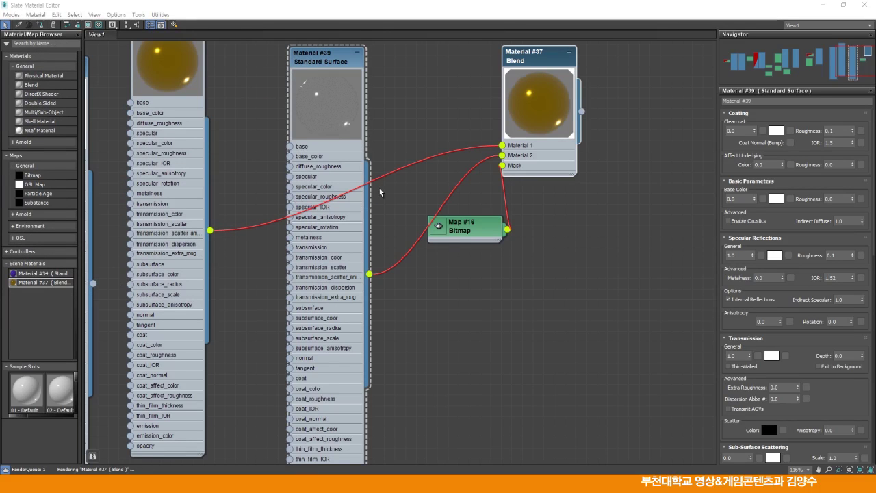
left_click_drag(466, 227, 463, 223)
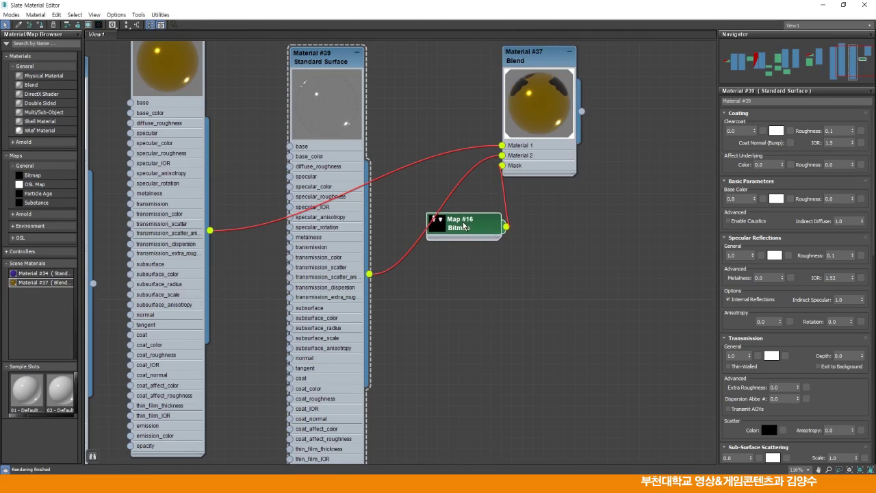
double_click(441, 228)
mouse_move(477, 233)
left_mouse_down()
mouse_move(473, 214)
mouse_move(475, 222)
left_mouse_up()
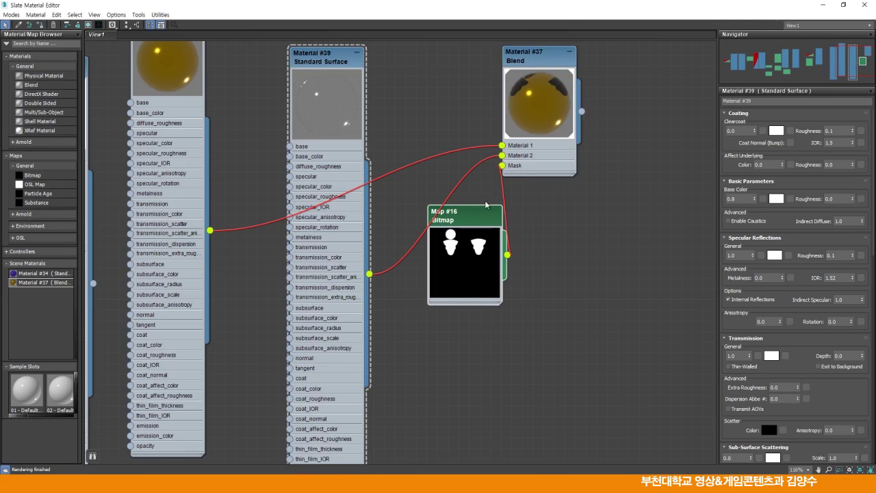
- Test-render the PhysCamera002 view with Arnold to check how the mask splits gold and glass, and stop the render
left_click(844, 8)
left_click_drag(254, 52, 311, 41)
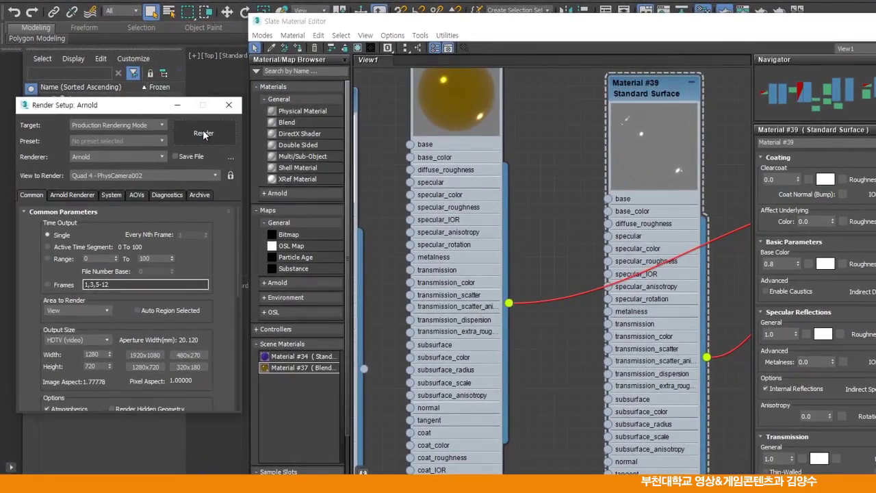
left_click(202, 130)
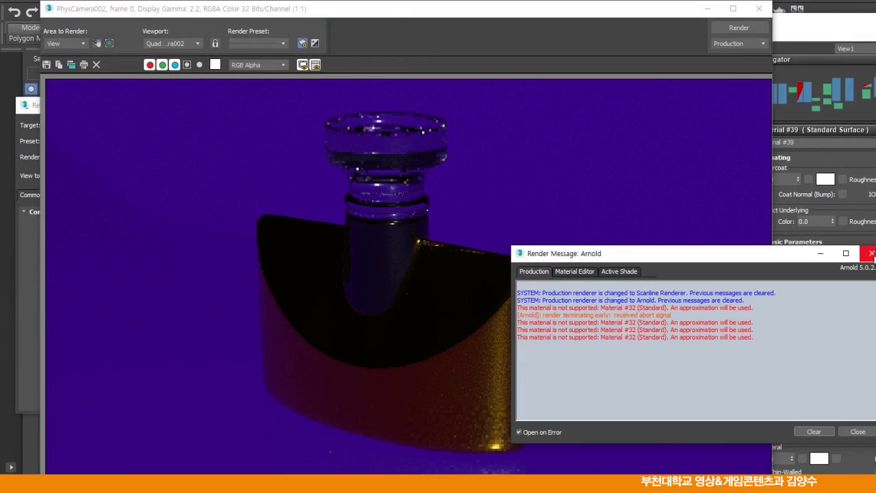
left_click(871, 254)
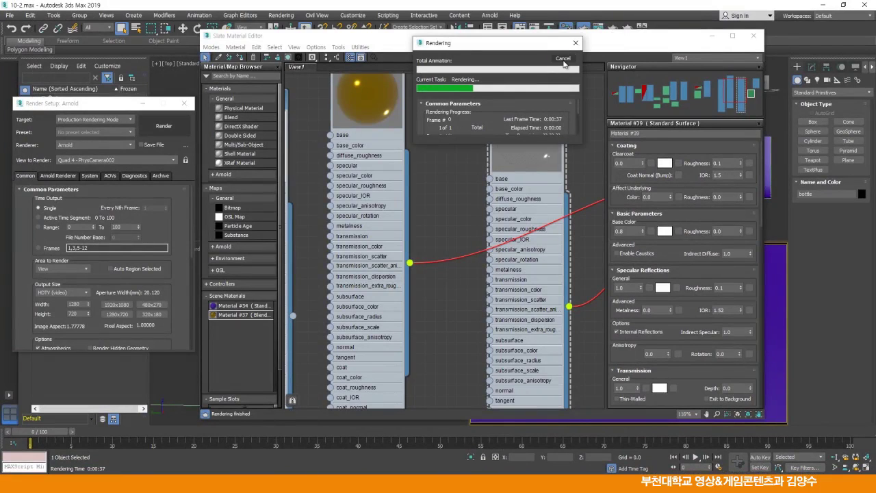
left_click(556, 60)
- Turn on Invert in the output settings of the bottle-mask bitmap
left_click(733, 35)
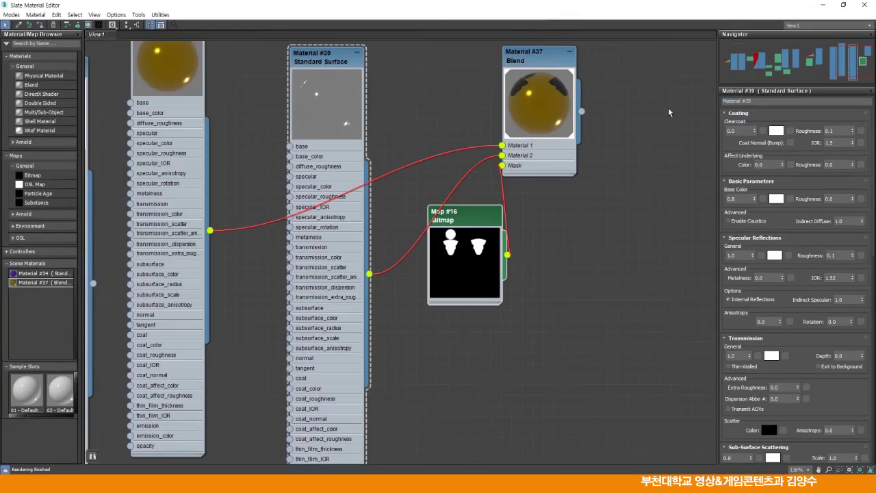
left_click_drag(469, 218, 490, 228)
double_click(486, 229)
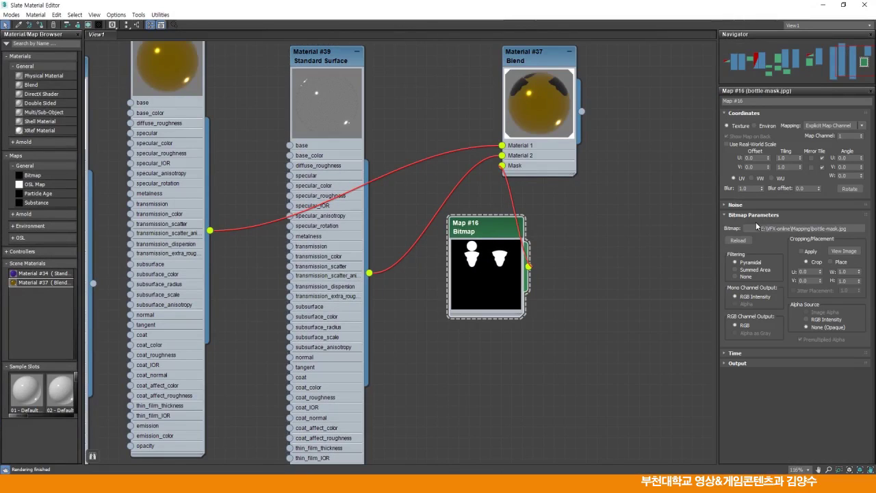
left_click(726, 361)
left_click(730, 266)
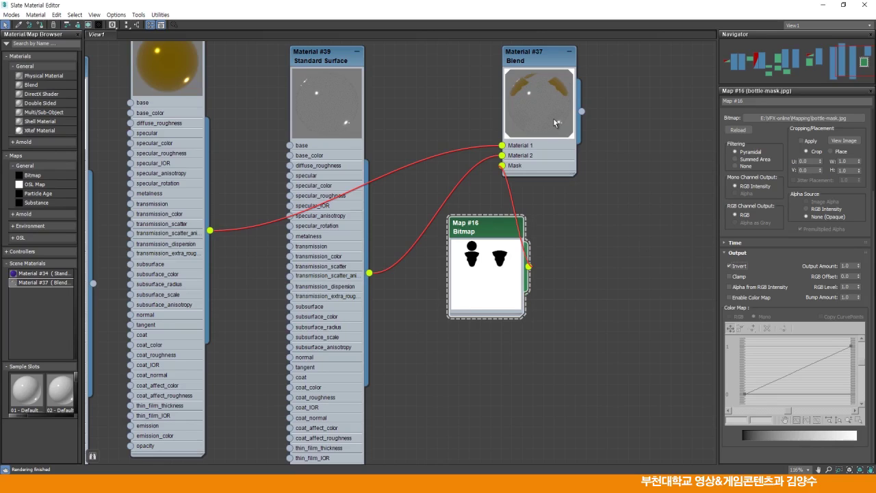
- Render the PhysCamera002 view with Arnold to check the bottle with the inverted mask, and close the render windows
left_click(843, 5)
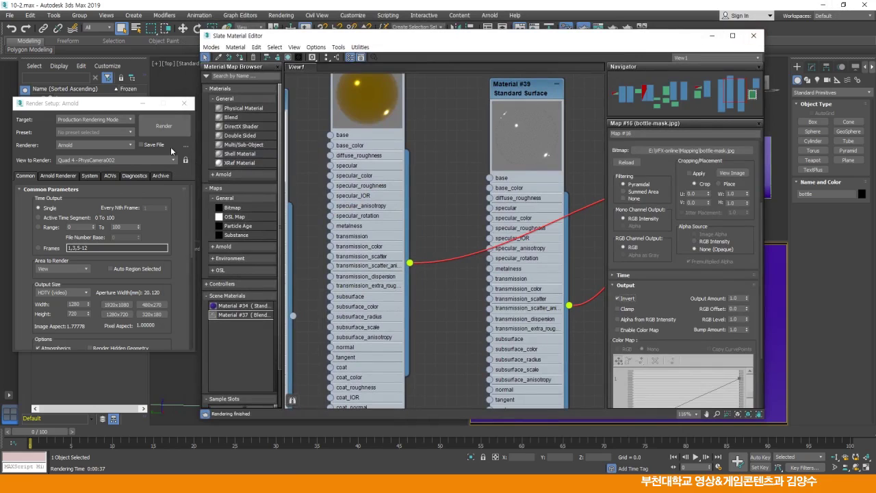
left_click(165, 126)
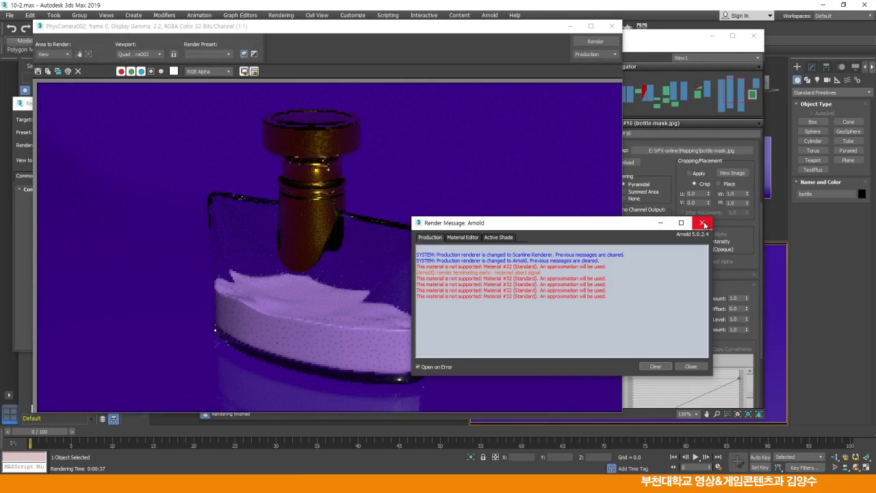
left_click(702, 222)
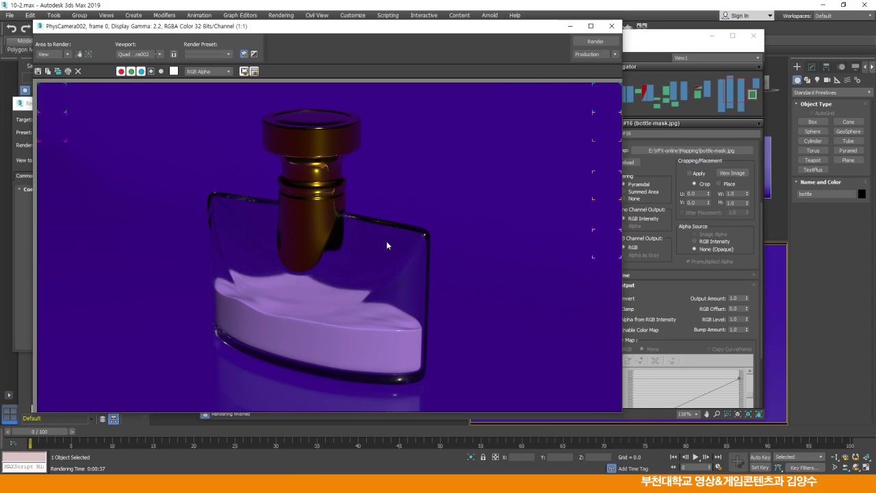
left_click(612, 25)
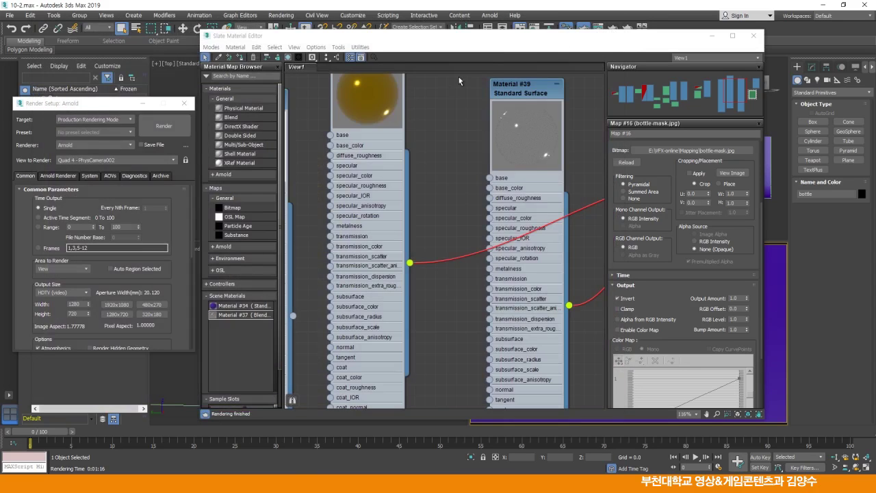
- Set the specular roughness of the Blend's glass Standard Surface material to 0.2
middle_click_drag(533, 149, 543, 195)
double_click(435, 35)
left_click(400, 107)
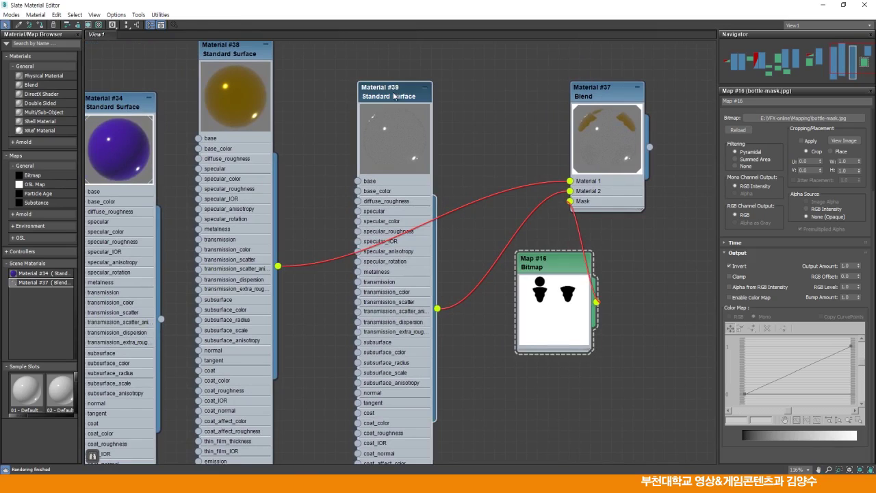
left_click_drag(388, 96, 391, 85)
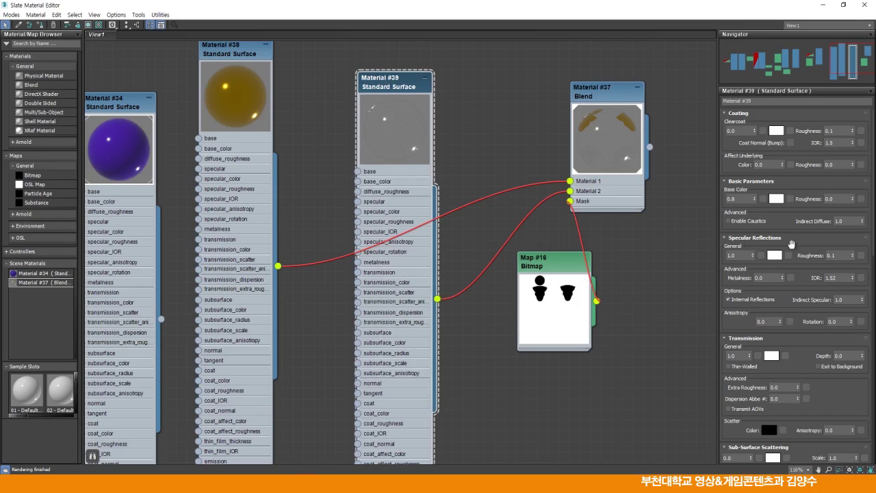
left_click(832, 256)
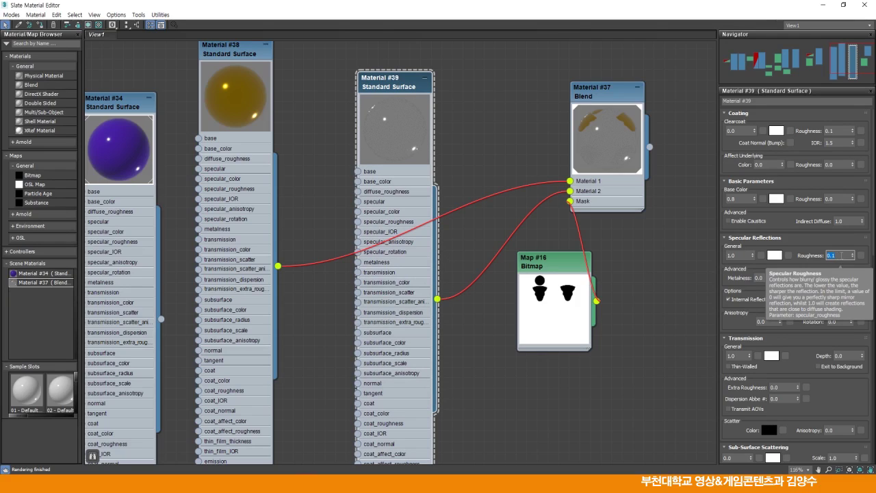
left_click(832, 256)
key("BackSpace")
type("2")
key("Return")
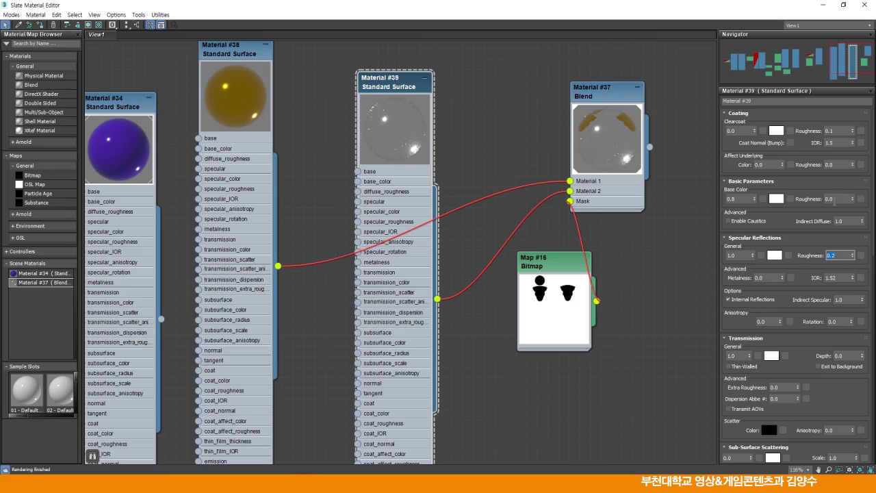
- Render the PhysCamera002 view with Arnold to check the rougher glass, then close the render windows and stop rendering
left_click(844, 5)
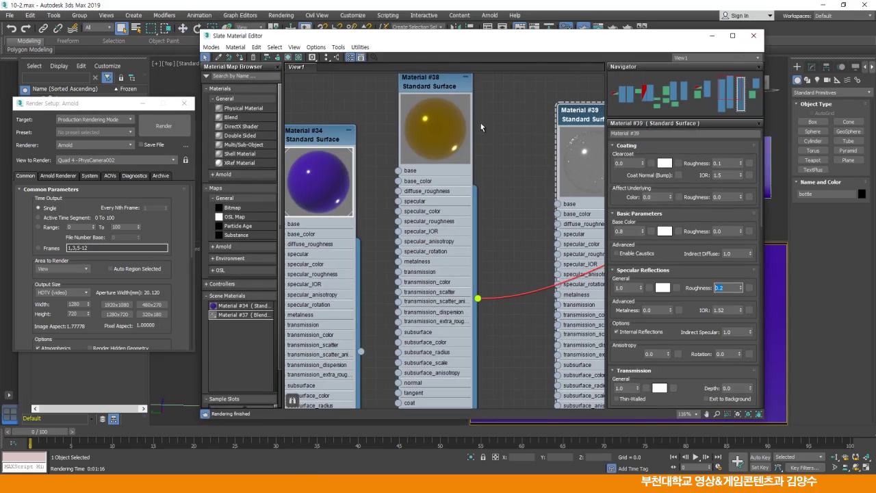
left_click(163, 127)
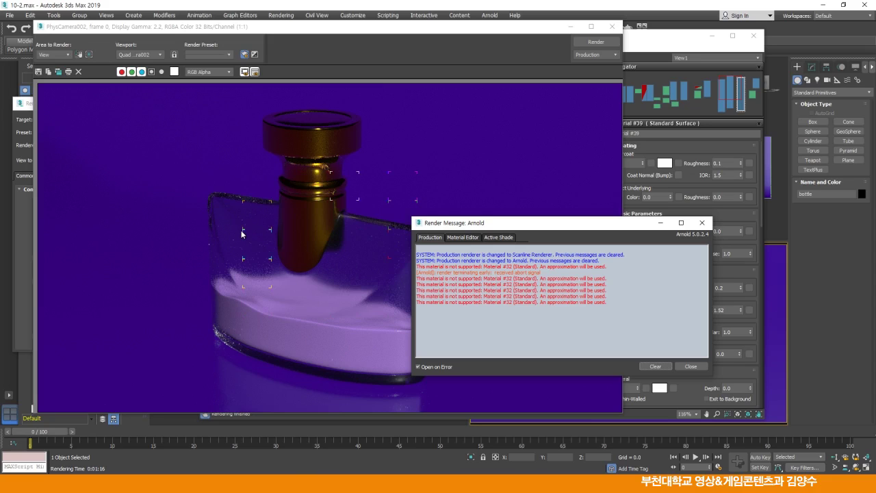
left_click(702, 223)
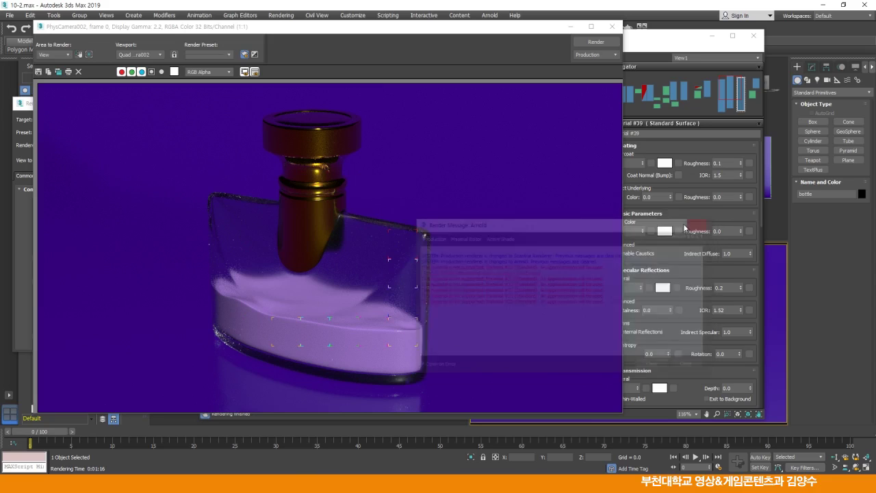
left_click(597, 41)
left_click(613, 26)
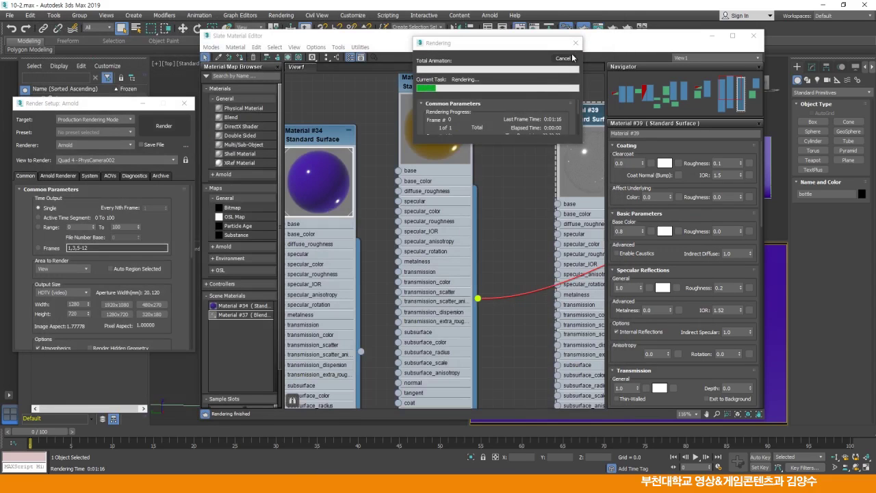
left_click(565, 59)
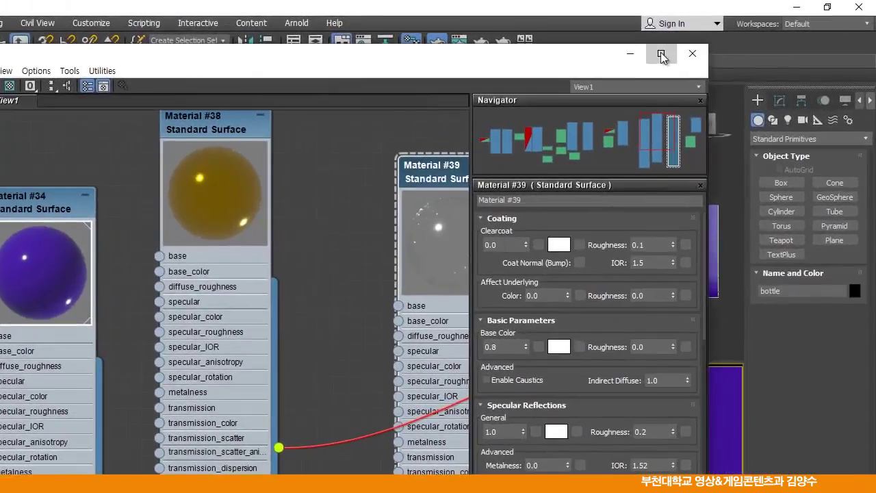
- Maximize the material editor and move the glass Standard Surface node farther from the Blend node
left_click(729, 36)
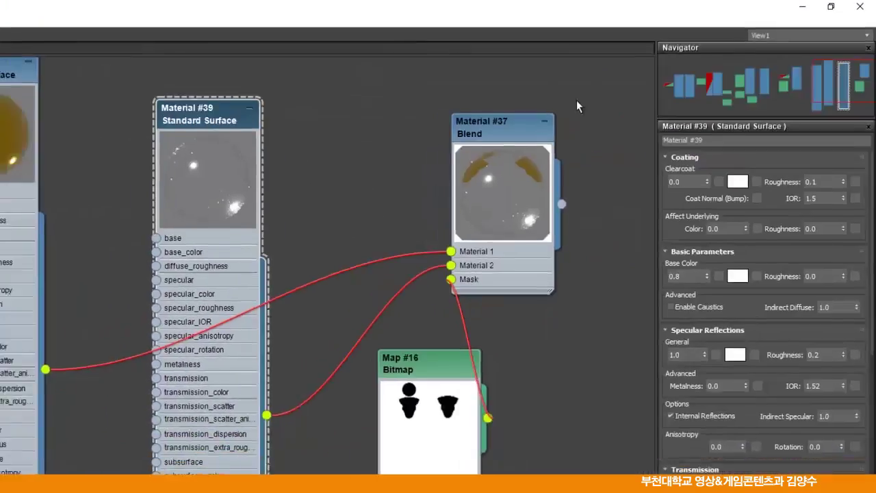
middle_click_drag(528, 167, 547, 151)
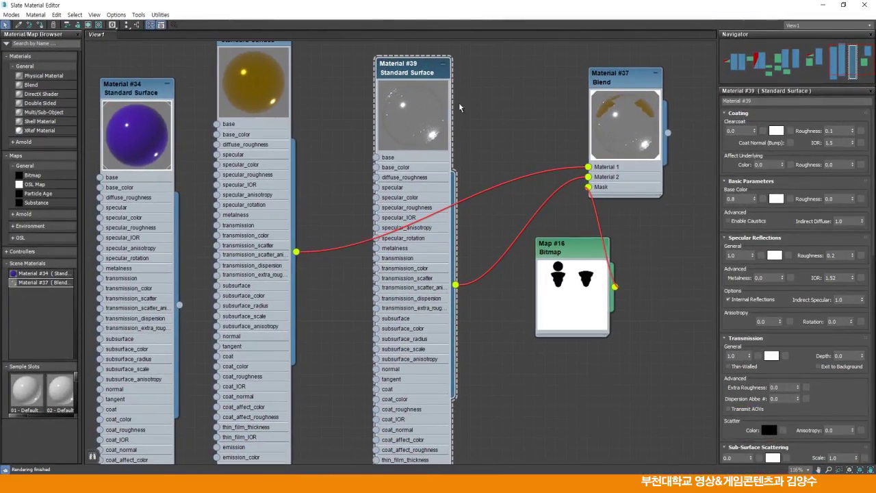
left_click_drag(415, 65, 410, 96)
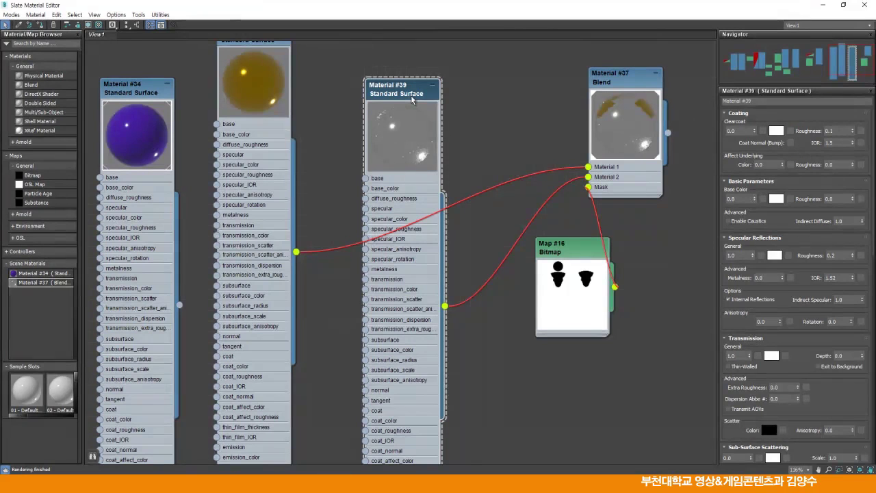
left_click_drag(412, 98, 391, 72)
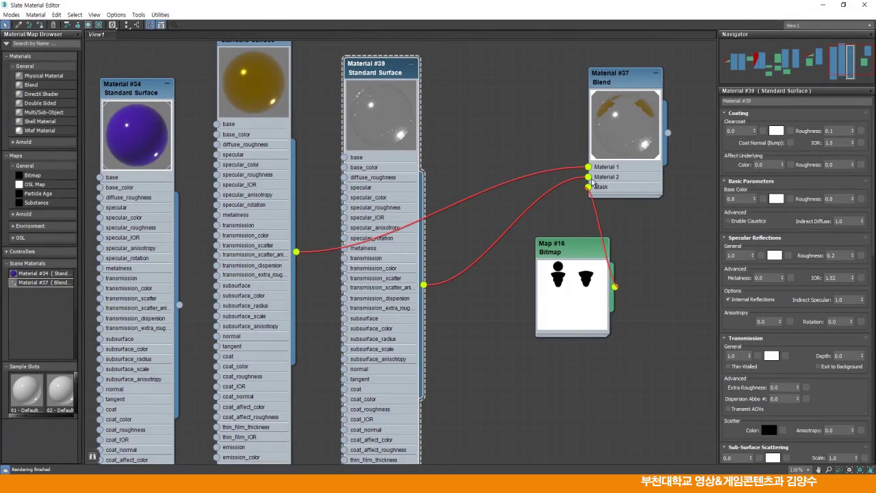
- Plug a new Blend material into the main Blend's Material 2 in place of the glass material, and close the render message window
left_click_drag(588, 180, 508, 202)
left_click_drag(589, 181, 524, 200)
mouse_move(541, 207)
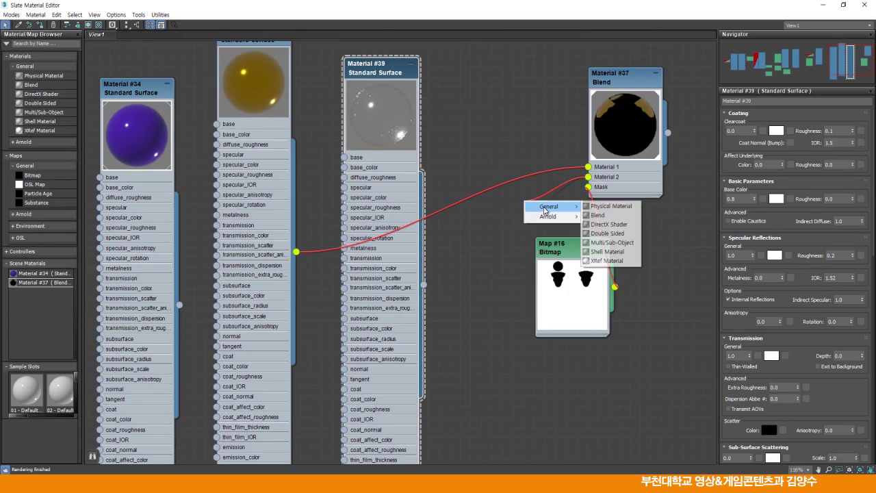
left_click(589, 213)
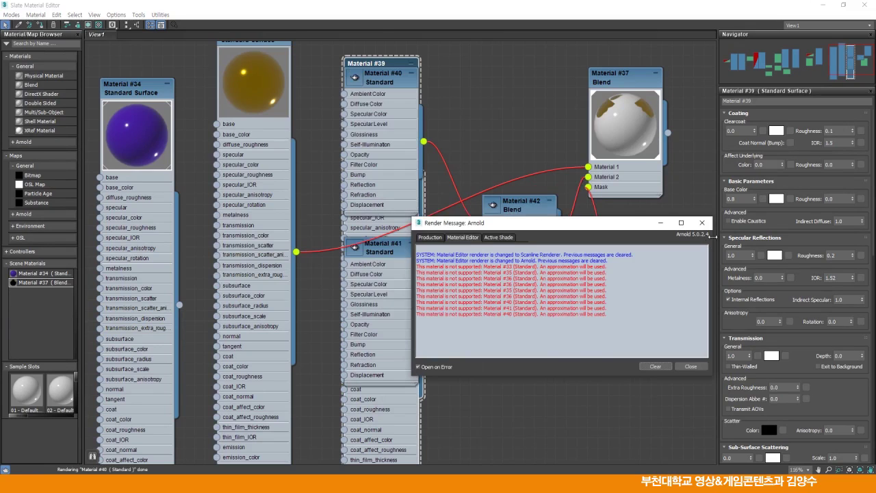
left_click(701, 223)
- Delete the two default Standard materials feeding the nested Blend
left_click_drag(384, 76, 490, 85)
key("Delete")
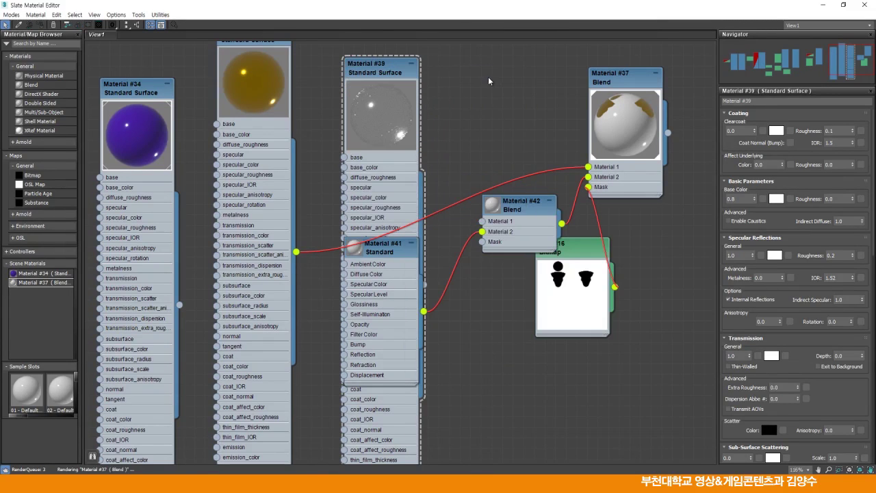
left_click_drag(386, 258, 481, 312)
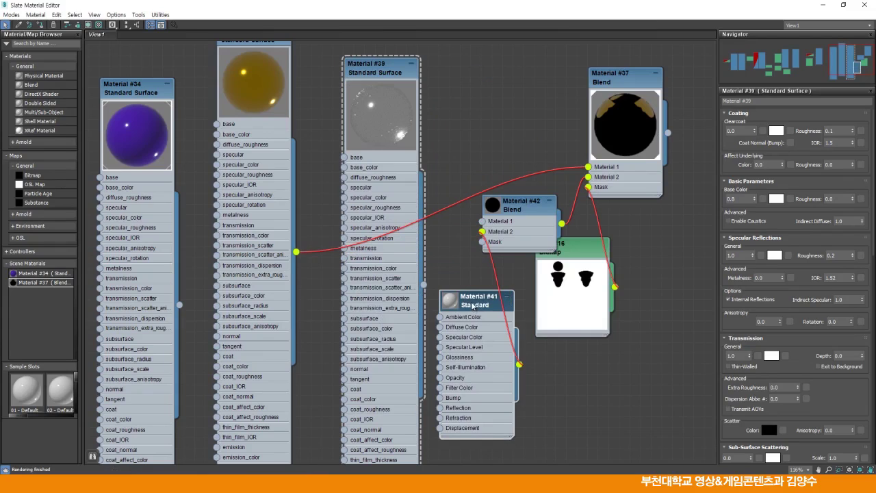
key("Delete")
- Separate the nested Blend from the mask bitmap node and connect the glass Standard Surface to the nested Blend's Material 1
left_click_drag(524, 209, 499, 215)
left_click_drag(568, 245, 643, 245)
left_click_drag(505, 217, 533, 233)
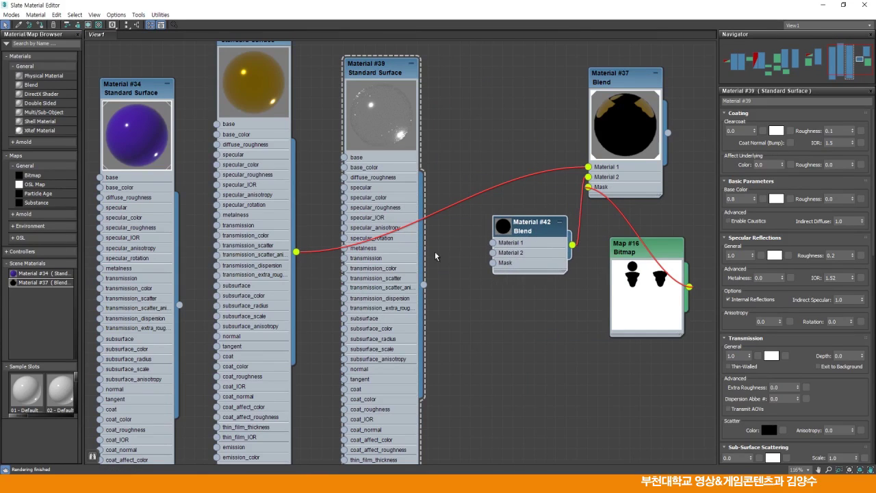
left_click(371, 65)
left_click_drag(424, 287, 494, 243)
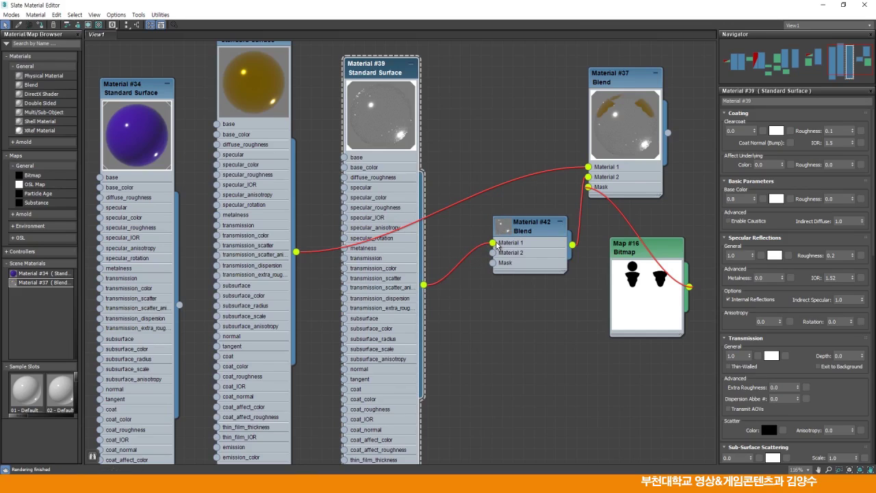
- Line up the existing Standard Surface nodes side by side and move both Blend nodes and the mask bitmap farther from them
left_click_drag(375, 69, 342, 58)
middle_click_drag(224, 46, 202, 75)
left_click_drag(202, 73, 202, 95)
left_click_drag(127, 122, 156, 93)
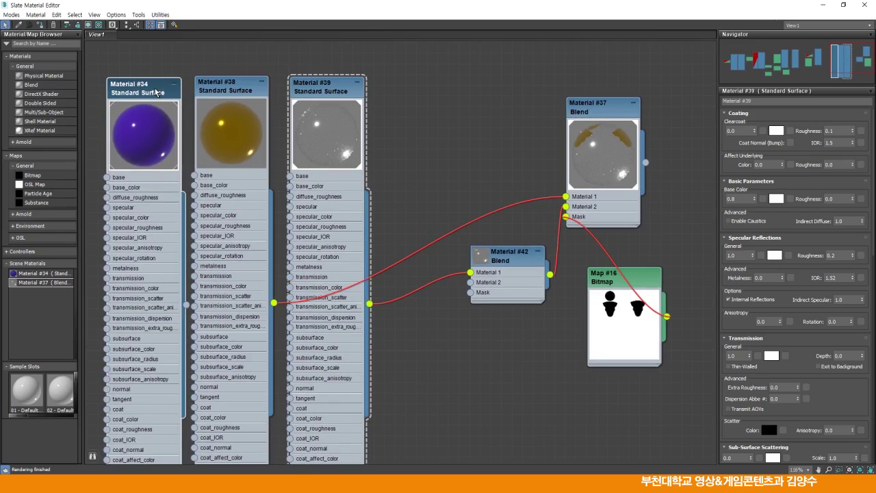
middle_click_drag(349, 141, 272, 130)
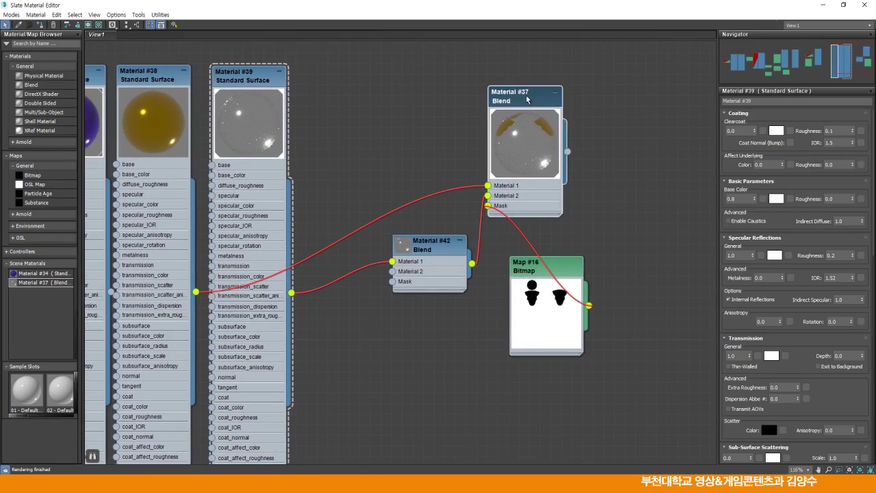
left_click_drag(510, 96, 583, 74)
left_click_drag(545, 265, 630, 243)
left_click_drag(431, 249, 495, 237)
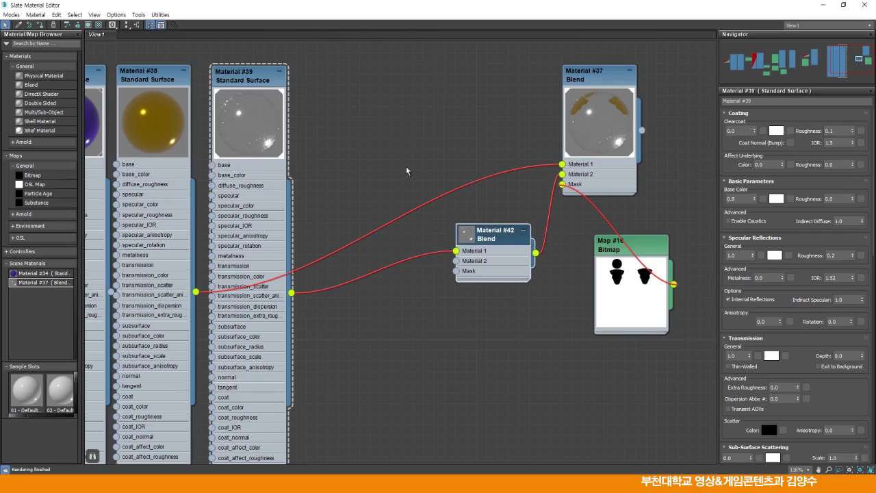
- Create a new Arnold Standard Surface material and connect it to the nested Blend's Material 2
left_click(390, 128)
right_click(381, 100)
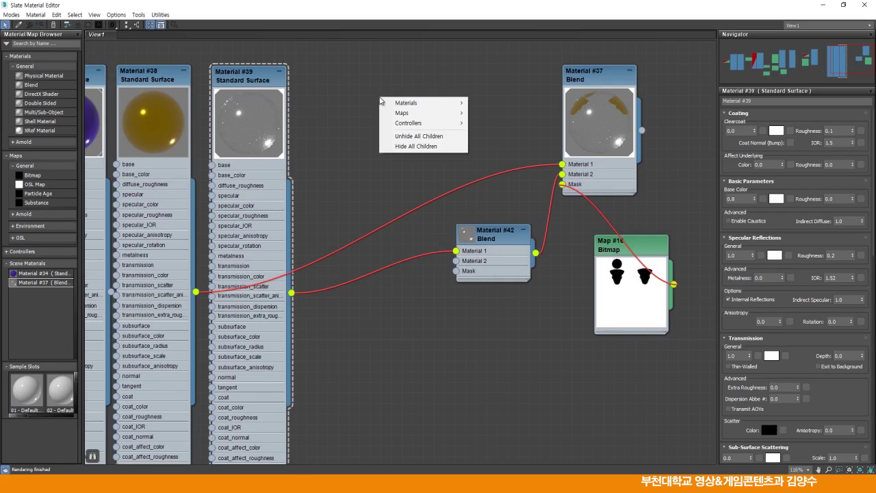
mouse_move(404, 103)
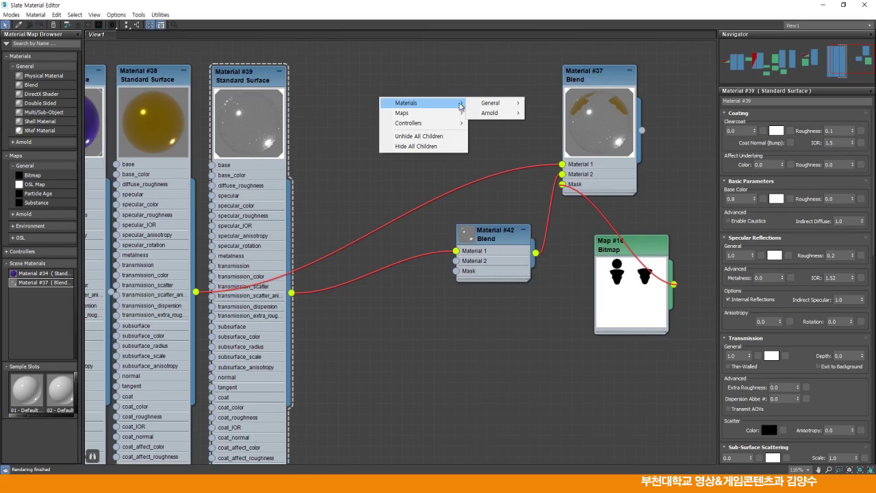
mouse_move(491, 115)
mouse_move(548, 145)
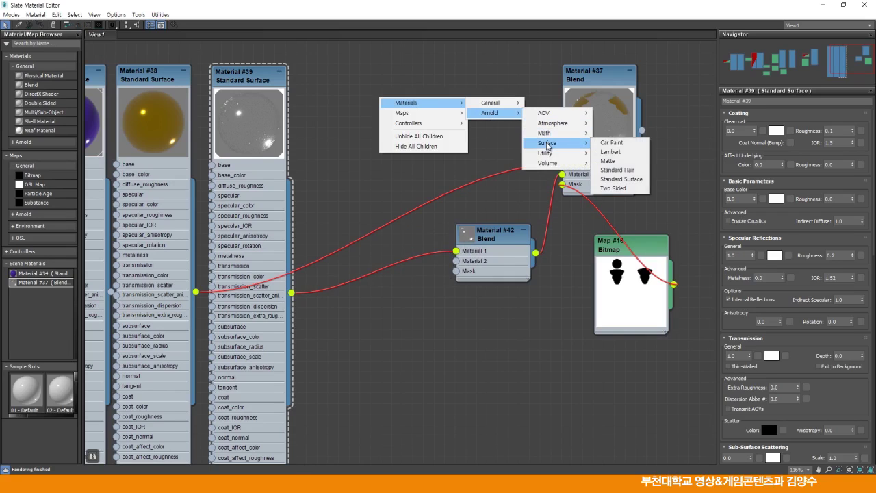
left_click(613, 179)
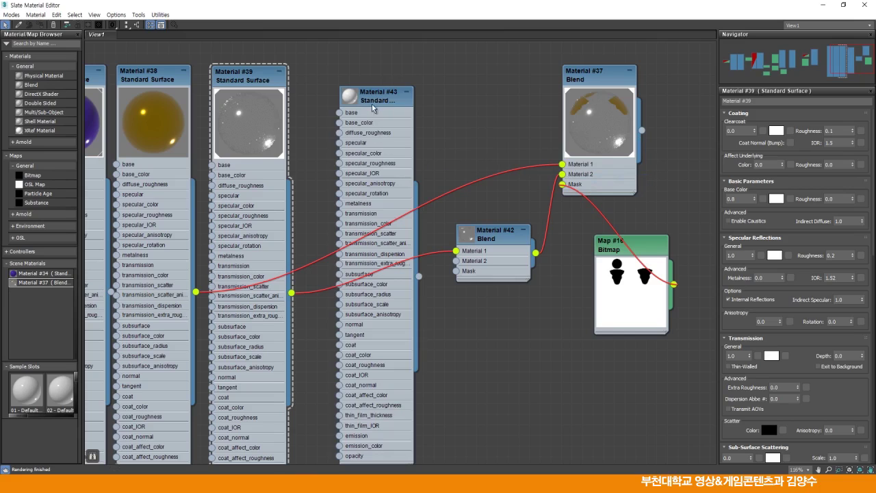
mouse_move(375, 99)
left_mouse_down()
mouse_move(363, 78)
mouse_move(365, 99)
left_mouse_up()
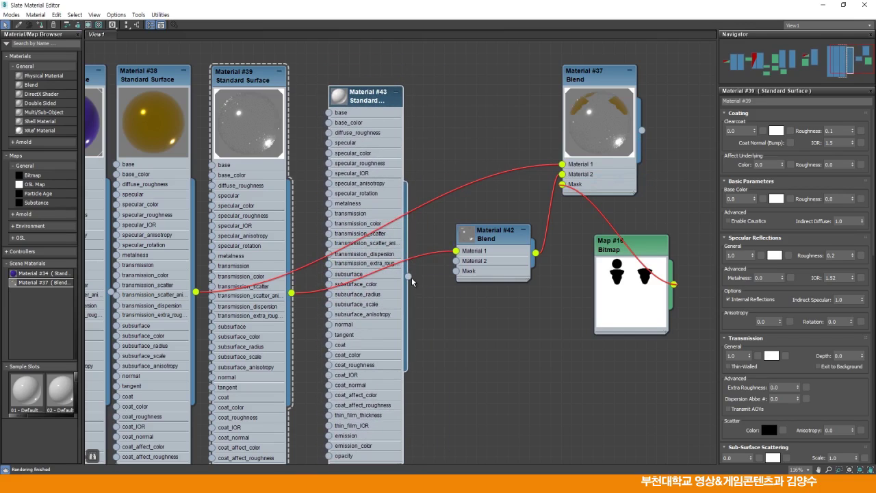
left_click_drag(434, 279, 457, 263)
- Enlarge the new Standard Surface node's preview, display its parameters, and move the node farther from the glass material
double_click(342, 100)
left_click_drag(365, 101, 398, 68)
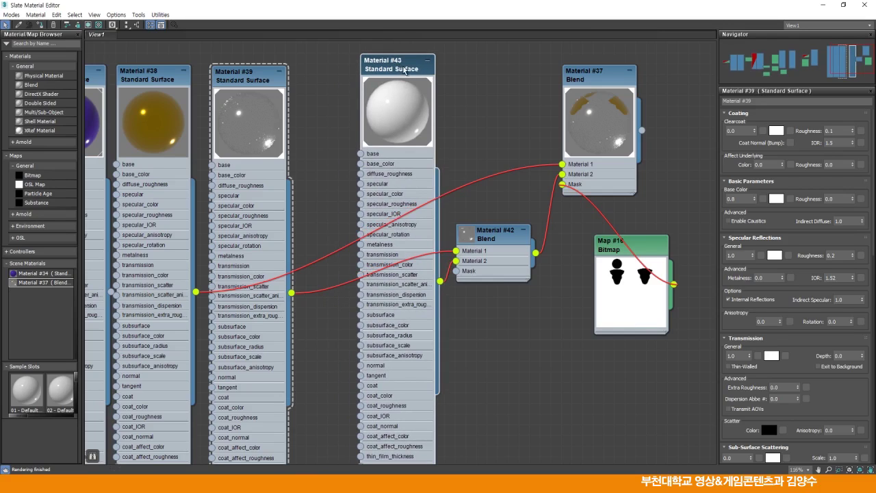
left_click(390, 65)
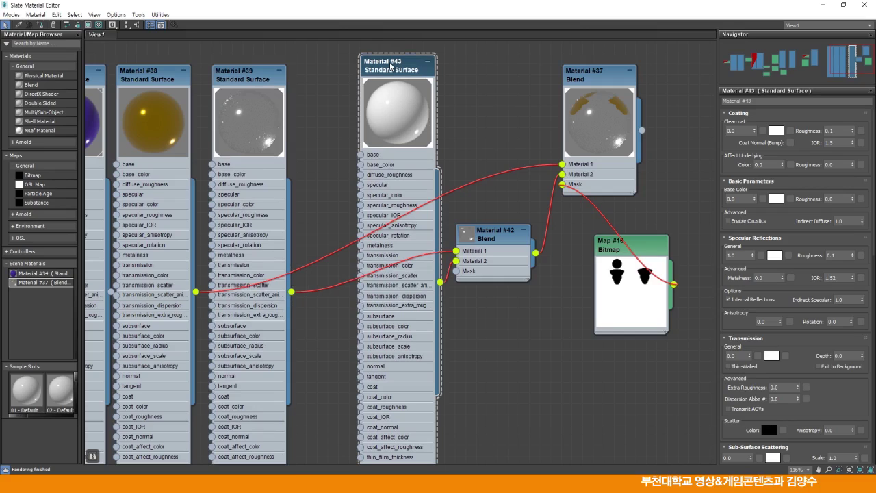
left_click_drag(390, 66, 422, 67)
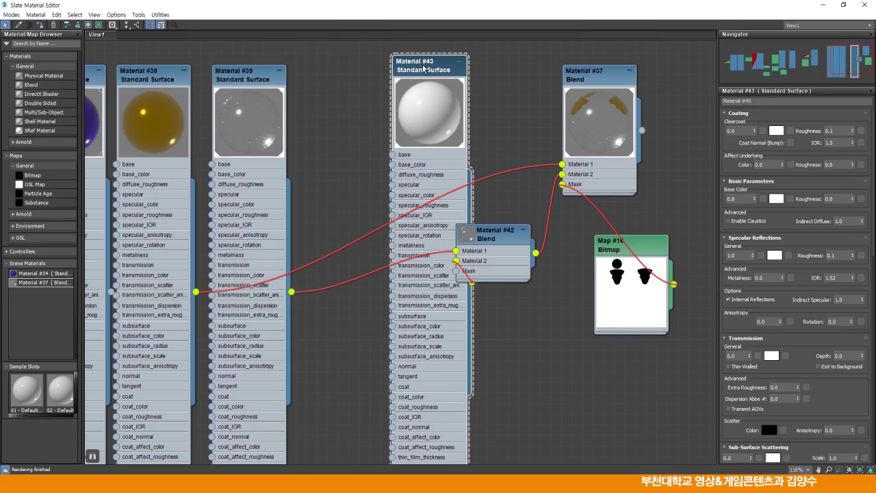
- Assign the bottle-02 PSD with collapsed layers as the new Standard Surface's base_color bitmap, and place its node beside the material with an enlarged preview
left_click_drag(392, 165, 373, 167)
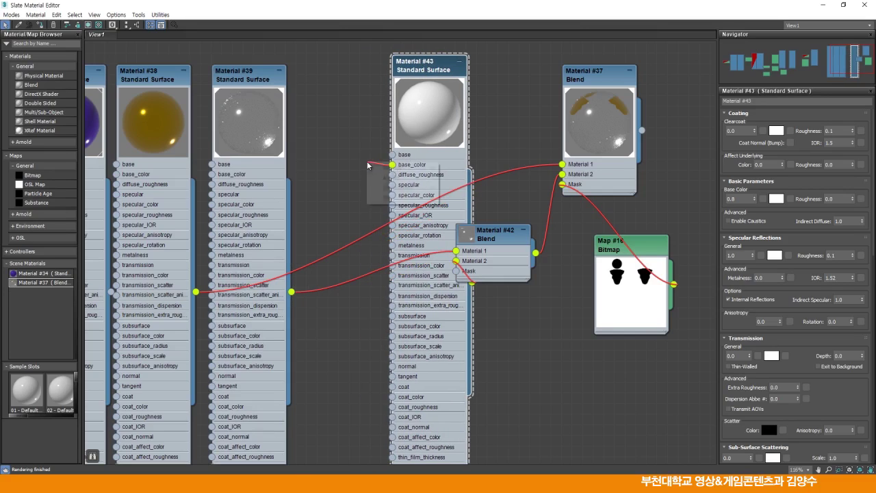
mouse_move(395, 168)
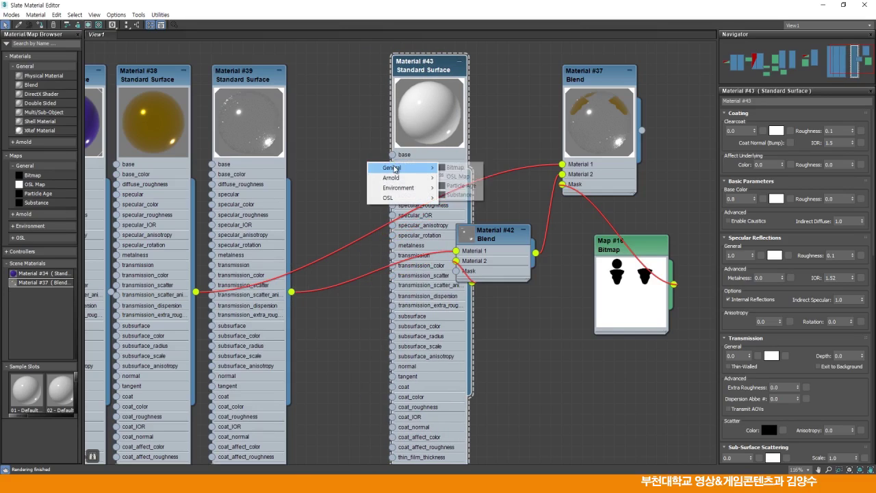
left_click(454, 168)
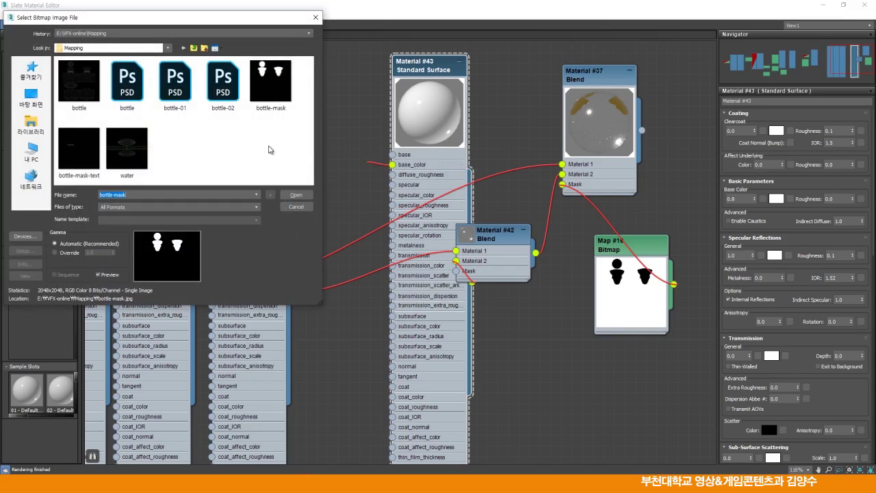
left_click(220, 90)
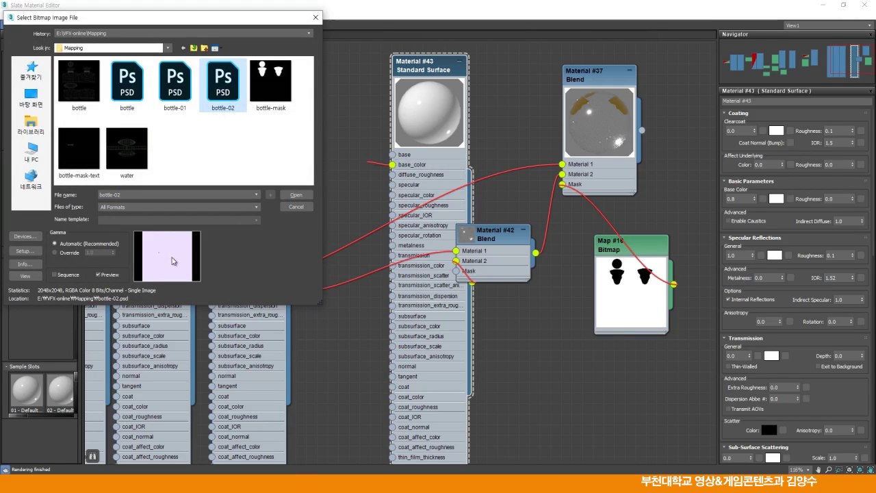
left_click(296, 196)
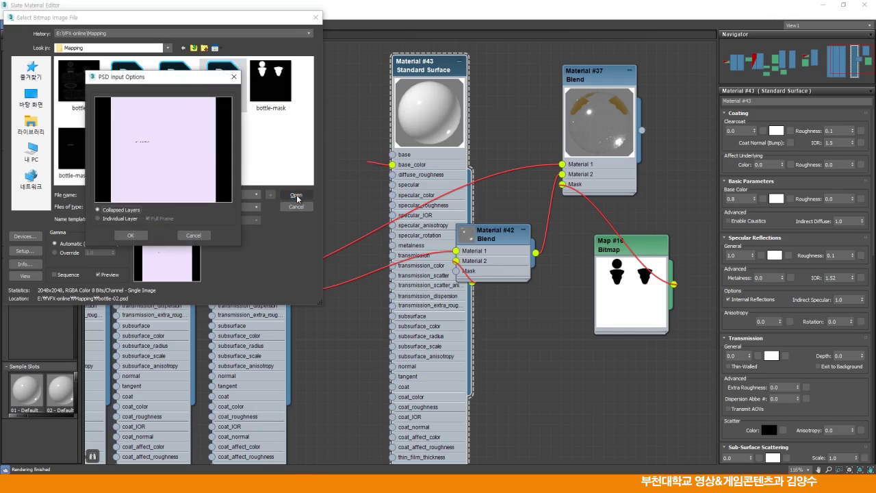
left_click(136, 236)
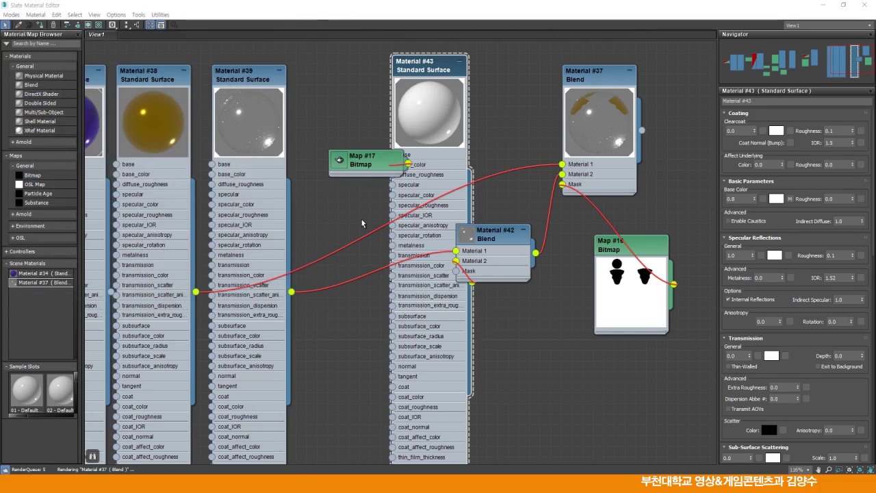
left_click_drag(373, 163, 339, 120)
double_click(329, 163)
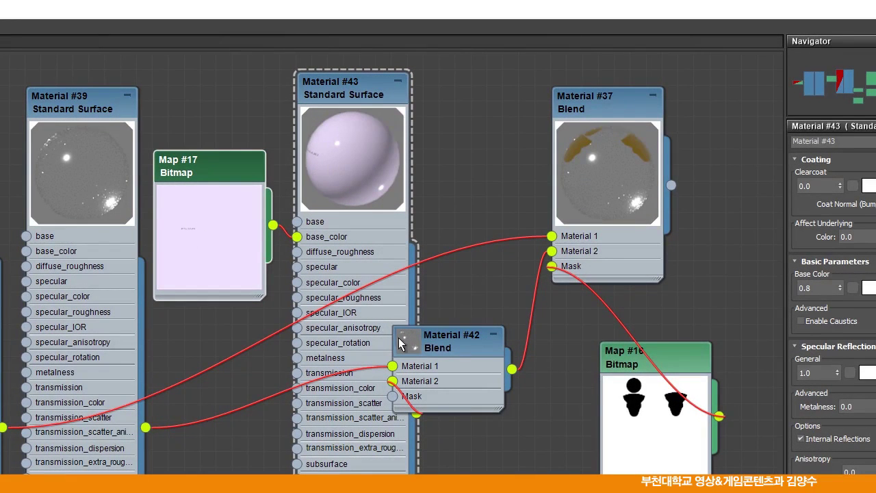
- Space out the two Blend nodes and load the bottle-mask-text image as a bitmap for the nested Blend's Mask
left_click_drag(446, 348, 526, 348)
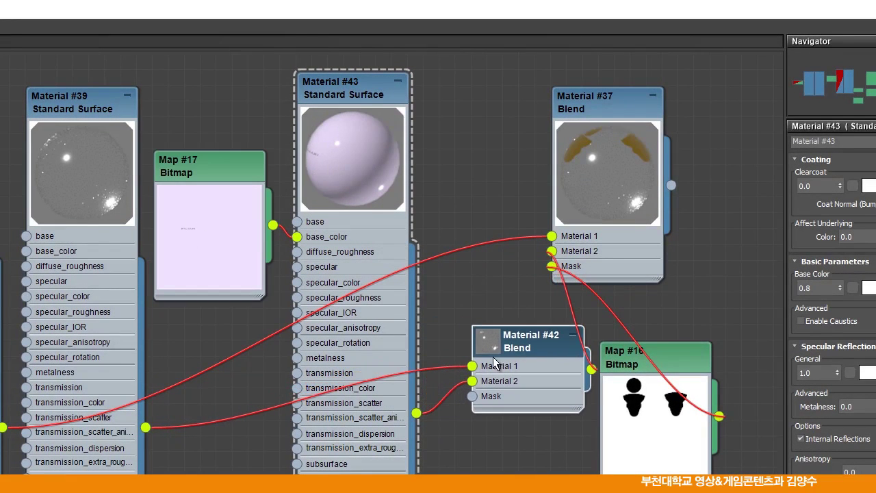
left_click_drag(606, 101, 655, 89)
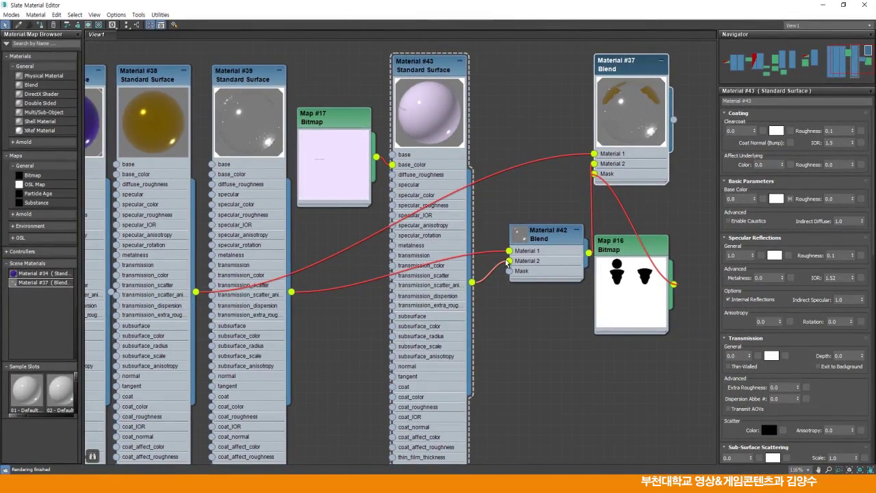
left_click_drag(511, 273, 501, 311)
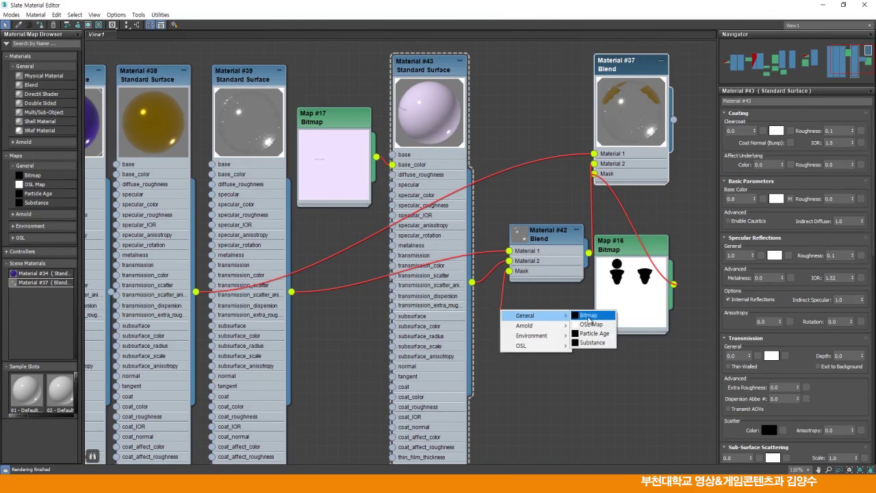
left_click(585, 316)
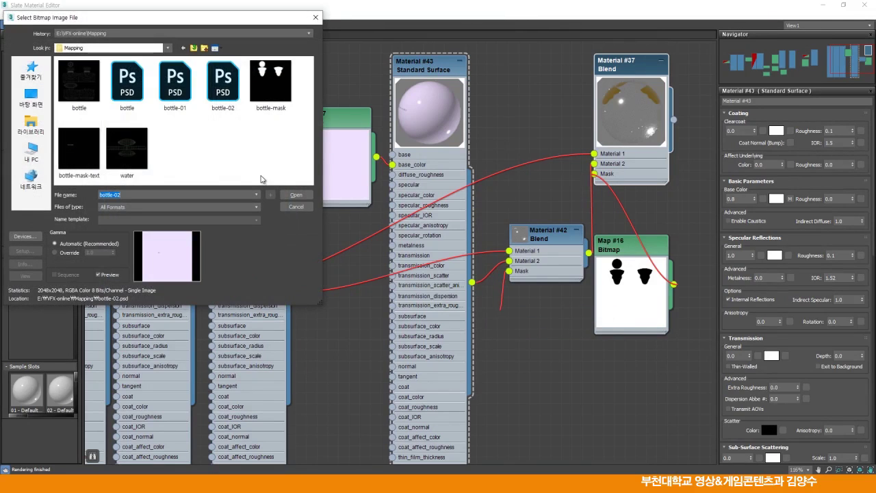
left_click(81, 161)
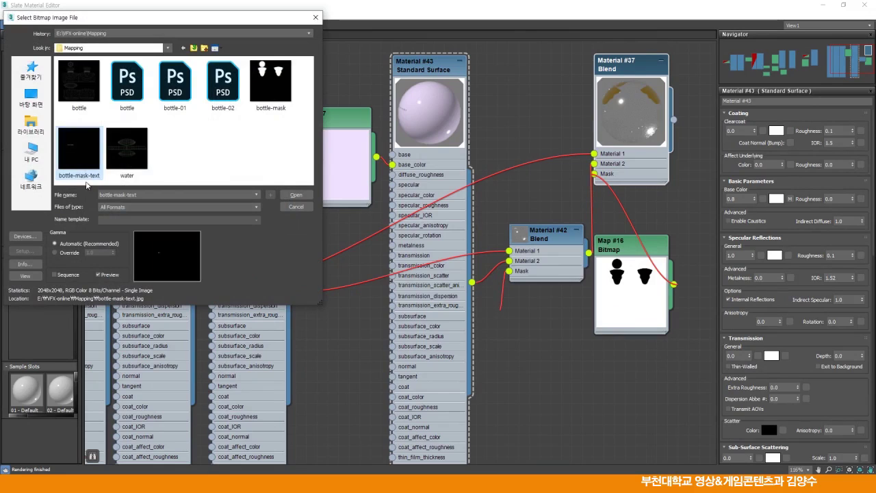
left_click(296, 196)
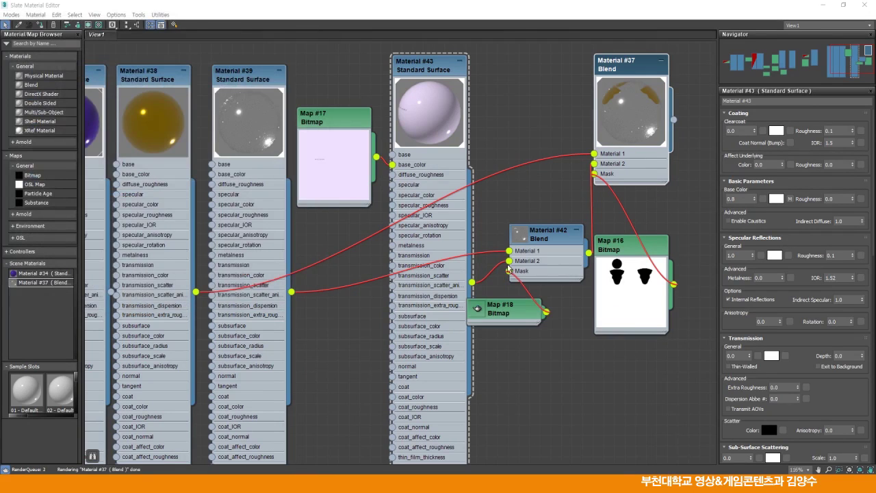
- Enlarge the previews of the nested Blend and its text-mask bitmap, and rearrange the surrounding nodes so they no longer overlap
left_click_drag(532, 237, 520, 203)
double_click(381, 236)
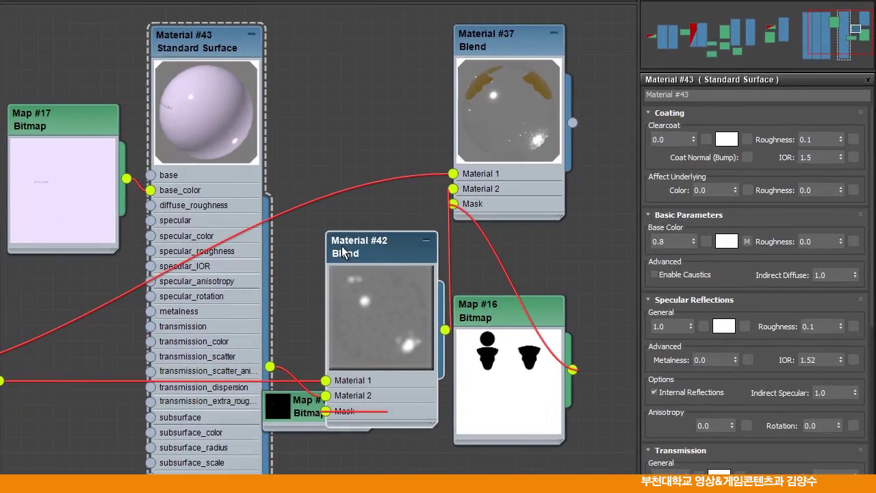
left_click_drag(409, 236, 431, 219)
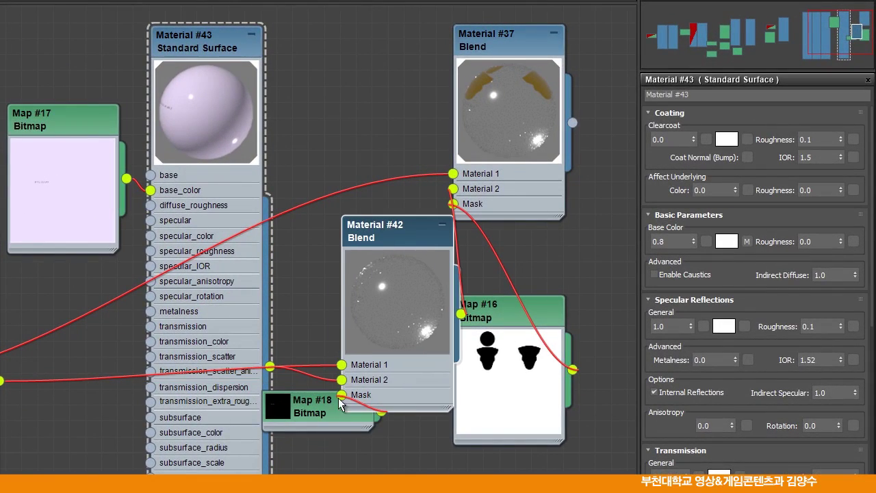
left_click_drag(340, 404, 387, 456)
double_click(358, 467)
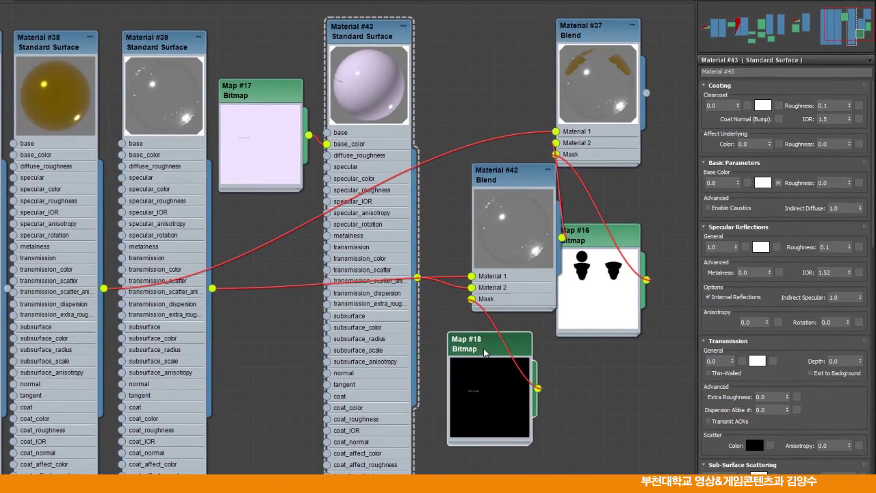
left_click_drag(485, 352, 473, 351)
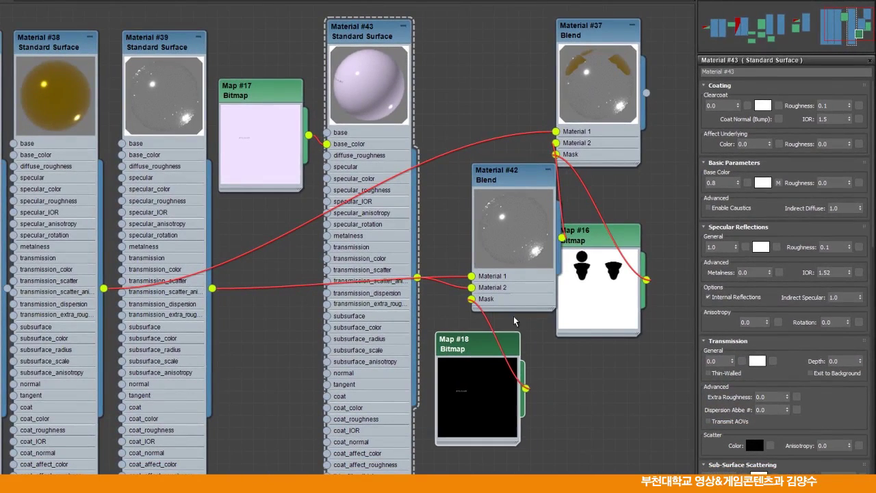
left_click_drag(582, 237, 606, 236)
left_click_drag(515, 179, 503, 180)
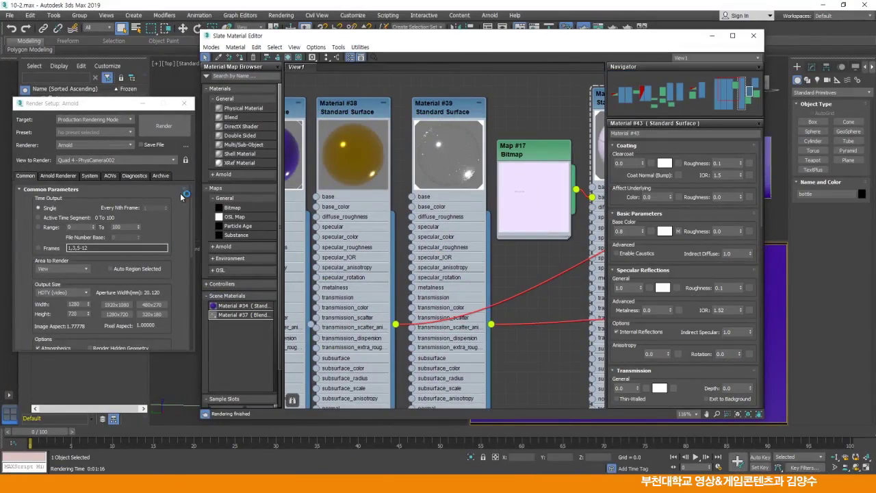
- Render the camera view with the text-masked Blend, and close the rendered frame and the Arnold message window
left_click(171, 126)
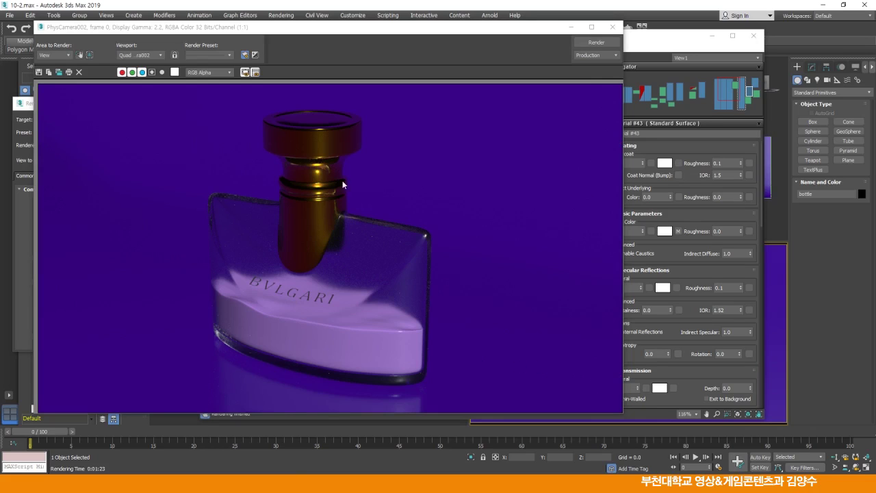
left_click(613, 28)
left_click_drag(537, 44, 507, 40)
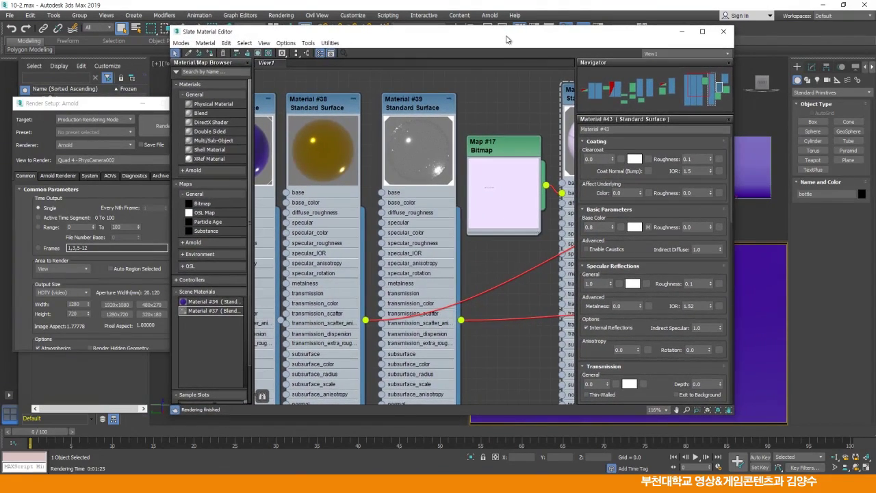
left_click_drag(623, 36, 441, 53)
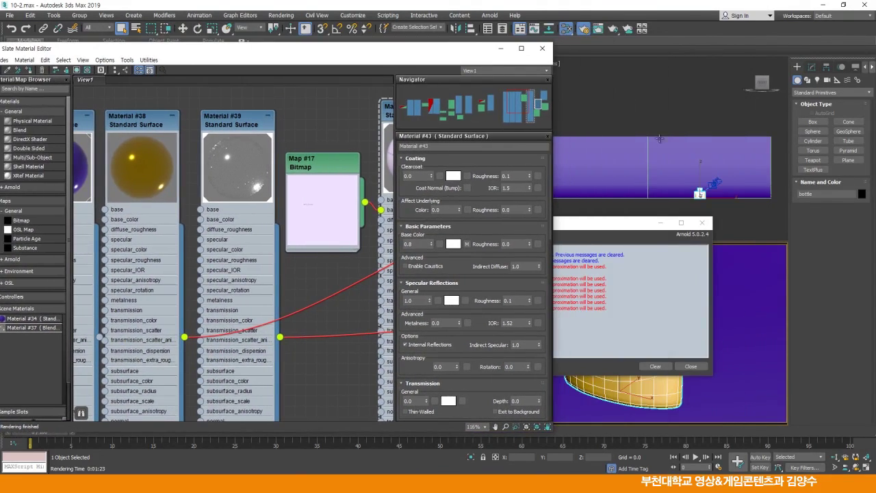
left_click(702, 225)
left_click(701, 225)
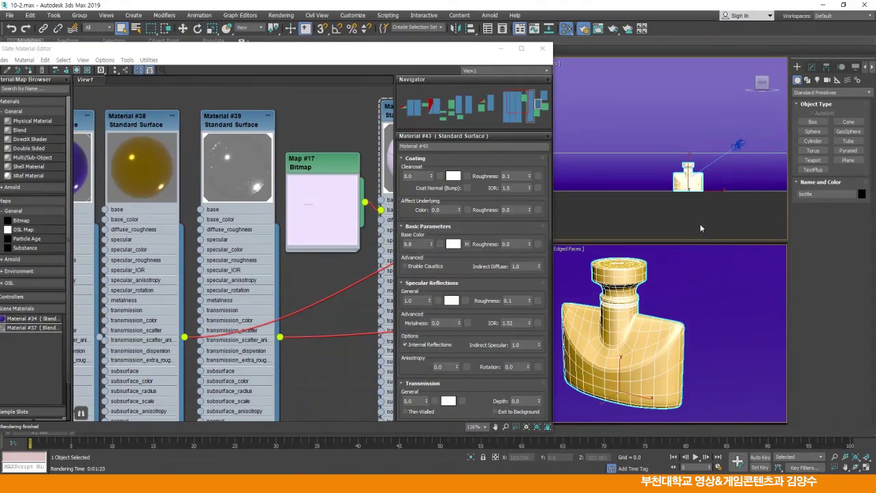
- Switch the front view to wireframe, select the liquid object inside the bottle, and activate the Move tool
scroll(677, 190, "up", 5)
scroll(678, 185, "up", 2)
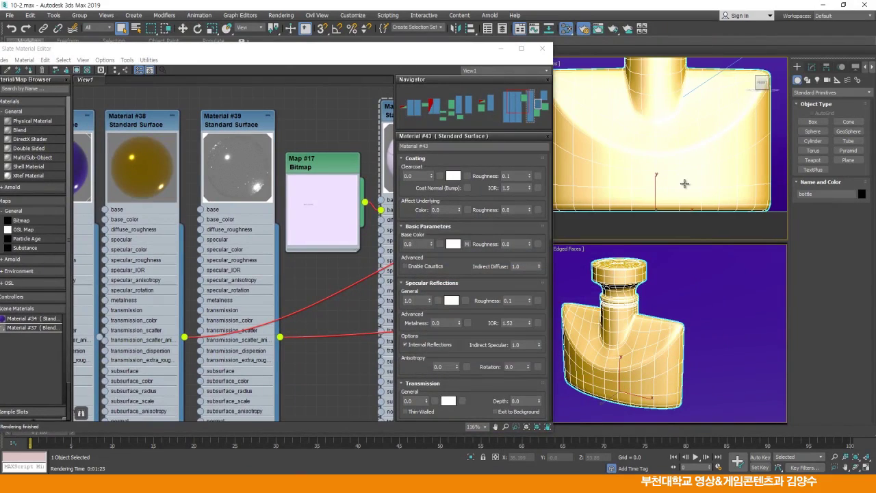
key("F3")
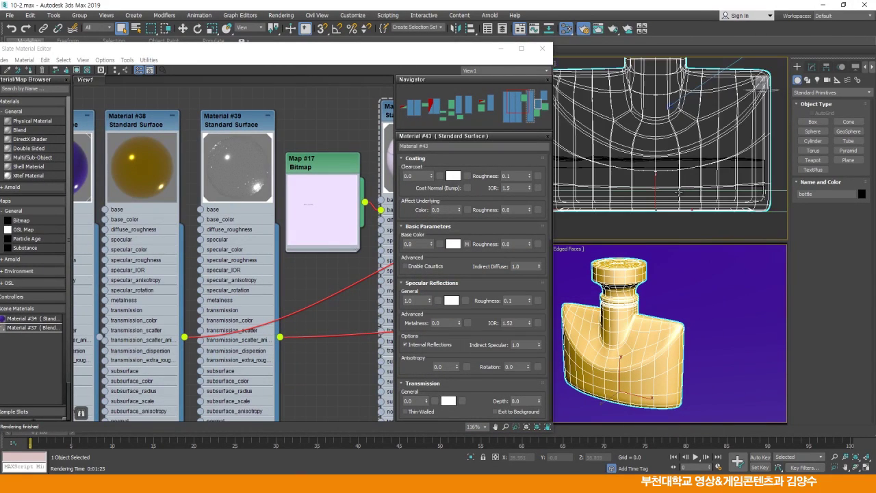
scroll(694, 186, "down", 4)
scroll(694, 187, "up", 2)
middle_click_drag(695, 187, 702, 181)
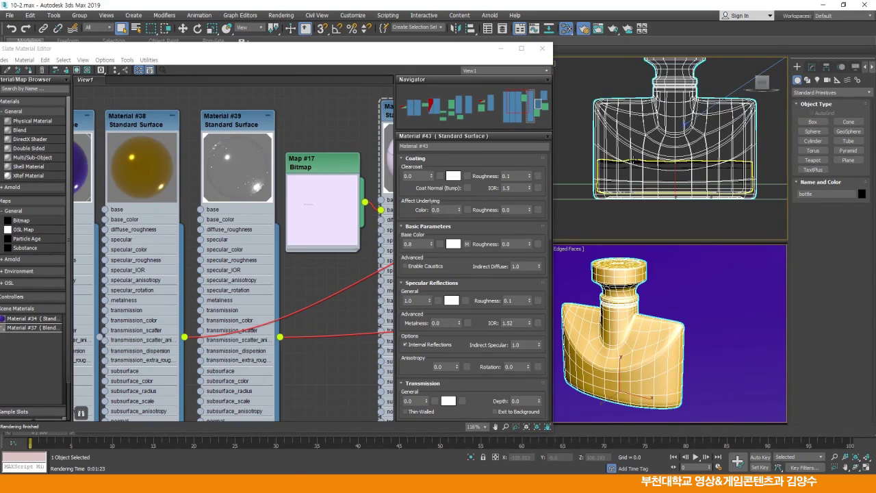
left_click(634, 162)
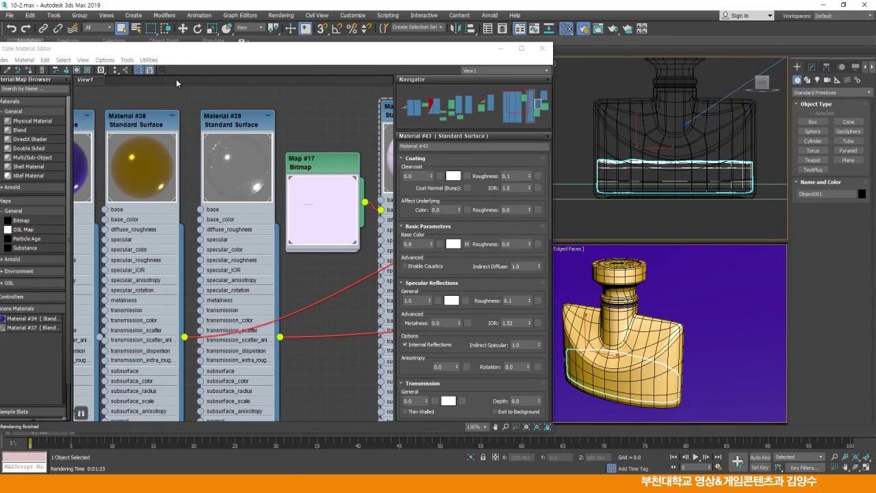
left_click(182, 29)
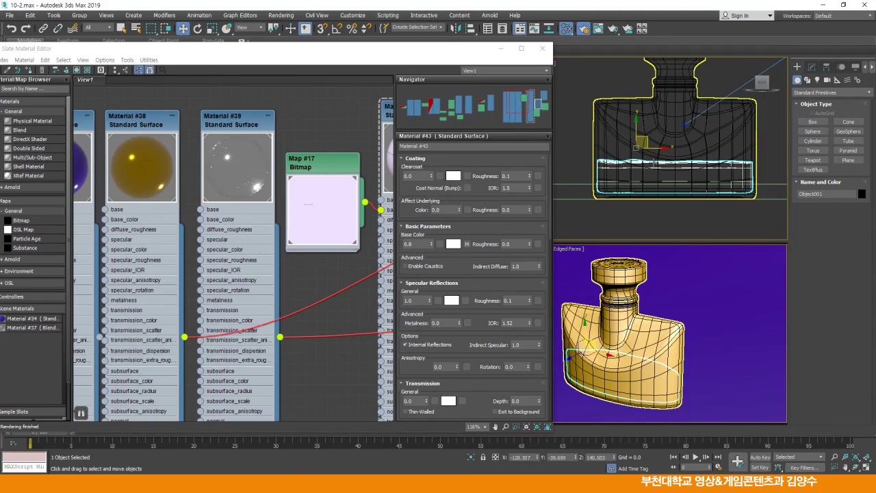
- Maximize the Slate Material Editor and create an Arnold Standard Surface material in the empty area beside the outer Blend
left_click_drag(386, 52, 599, 41)
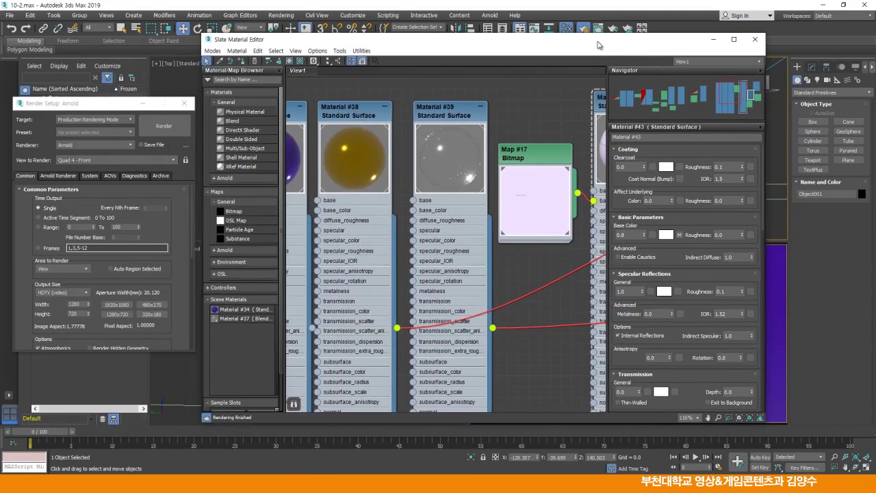
left_click(734, 41)
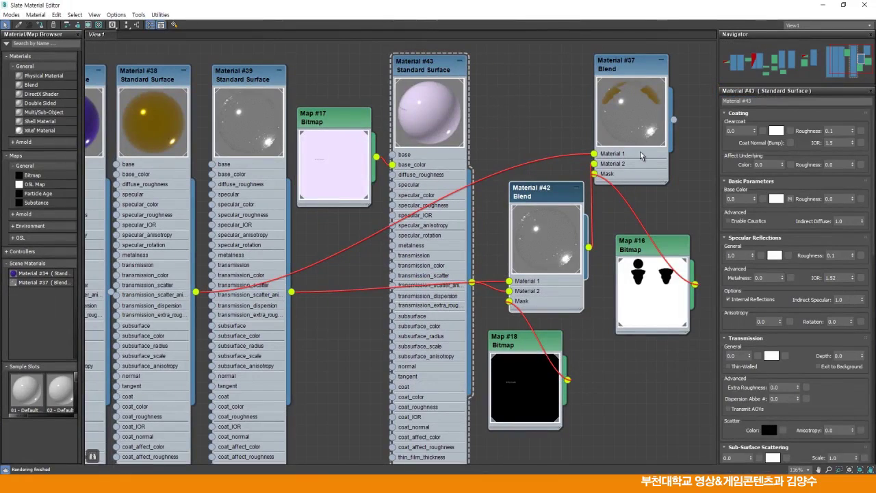
middle_click_drag(651, 171, 445, 178)
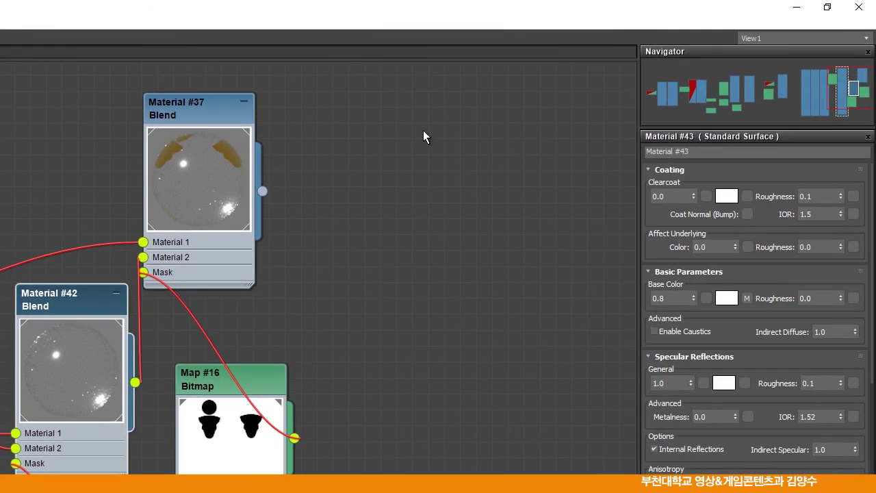
right_click(423, 131)
mouse_move(477, 139)
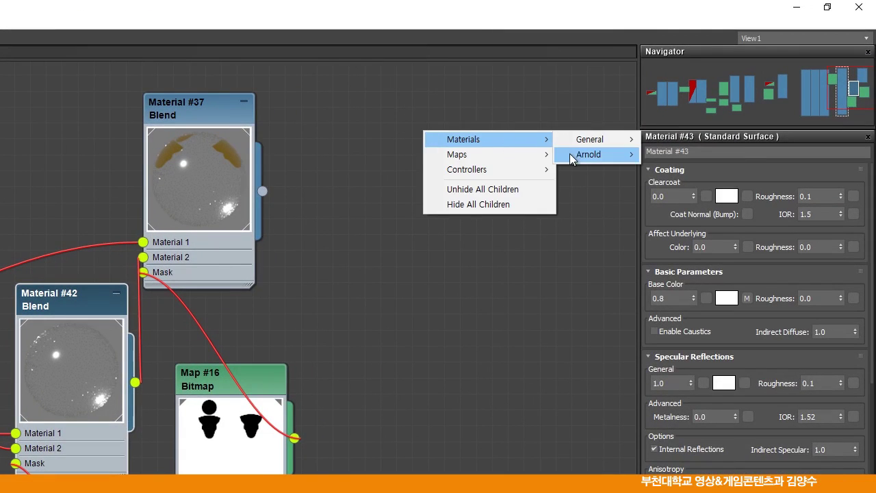
mouse_move(588, 154)
mouse_move(675, 203)
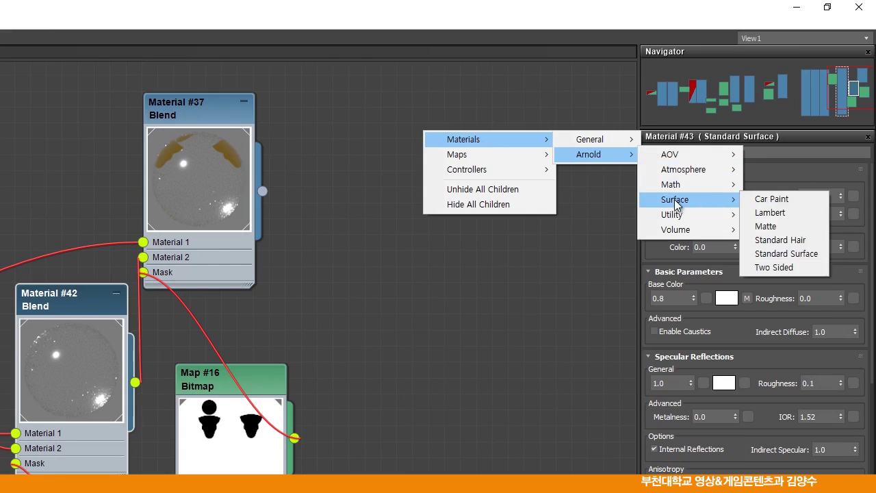
left_click(773, 255)
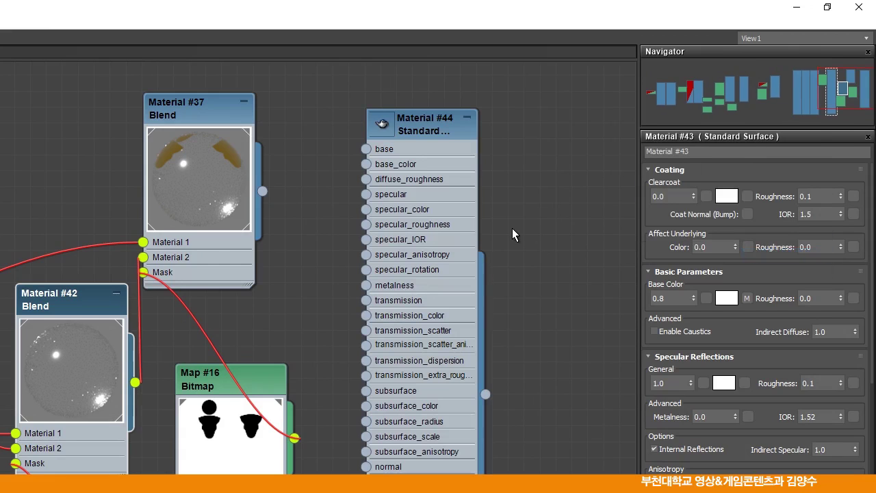
- Enlarge the new Standard Surface's preview, move its node away from the Blend, and assign it to the selected liquid object
double_click(381, 128)
left_click_drag(415, 130, 458, 128)
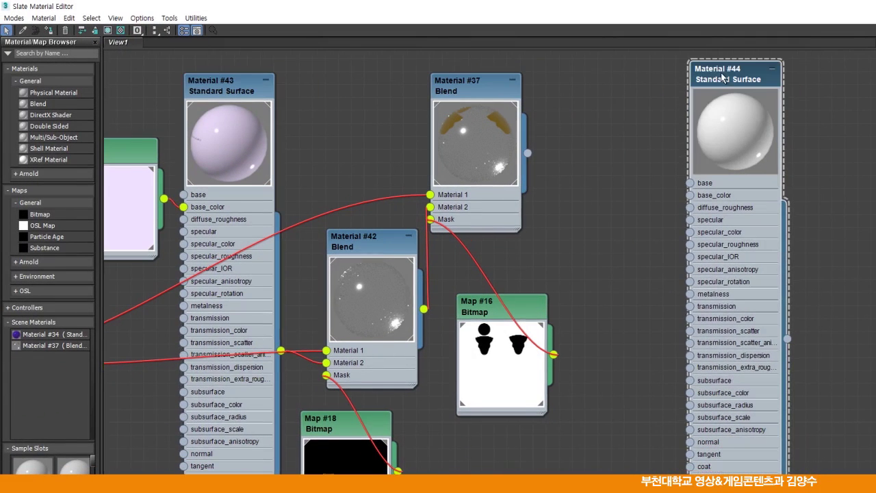
left_click_drag(736, 104, 713, 82)
left_click(49, 31)
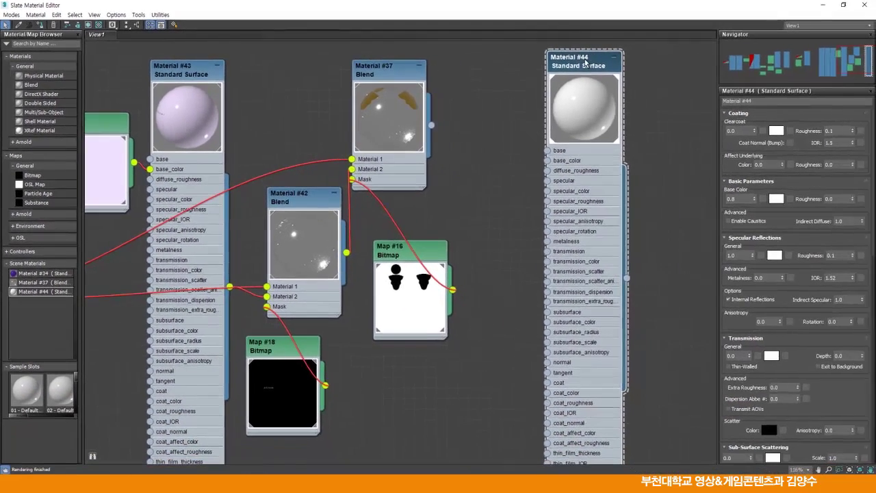
left_click_drag(738, 80, 714, 80)
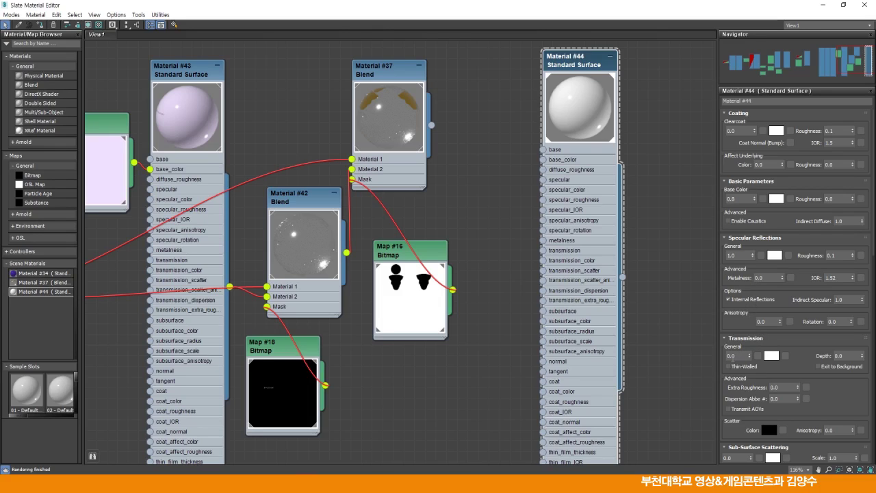
- Set the liquid material's Transmission to 0.8 and its transmission color to light violet (about 0.773, 0.624, 0.941)
left_click(744, 355)
type(".8")
key("Return")
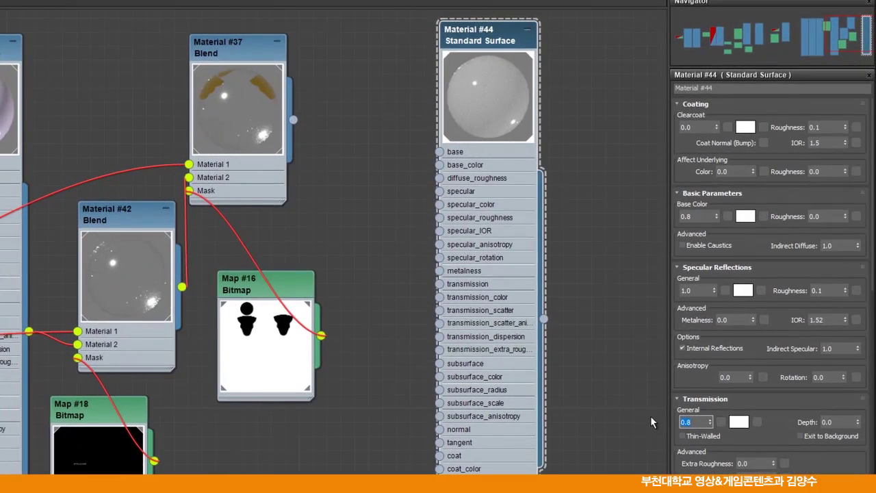
left_click(739, 422)
left_click(268, 118)
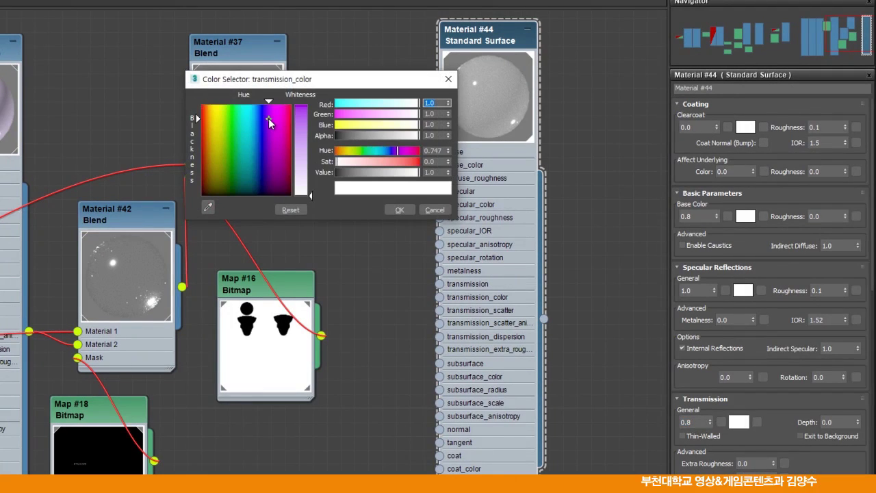
left_click_drag(300, 134, 310, 159)
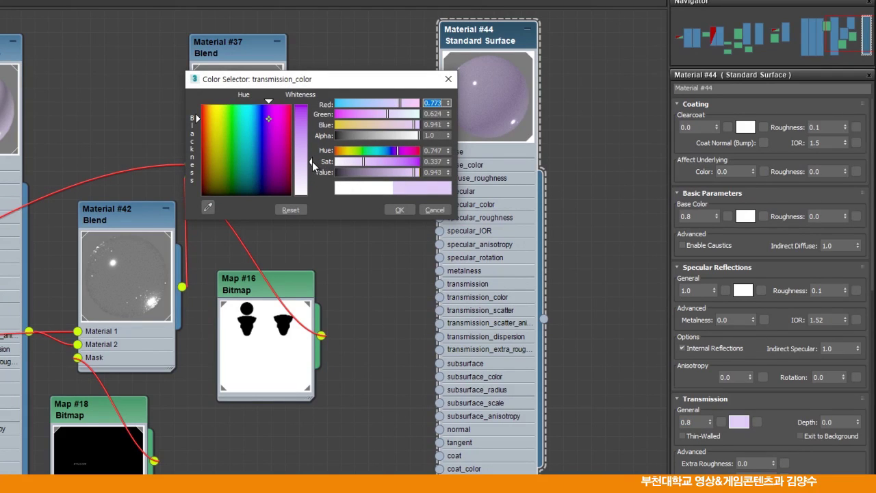
left_click(399, 210)
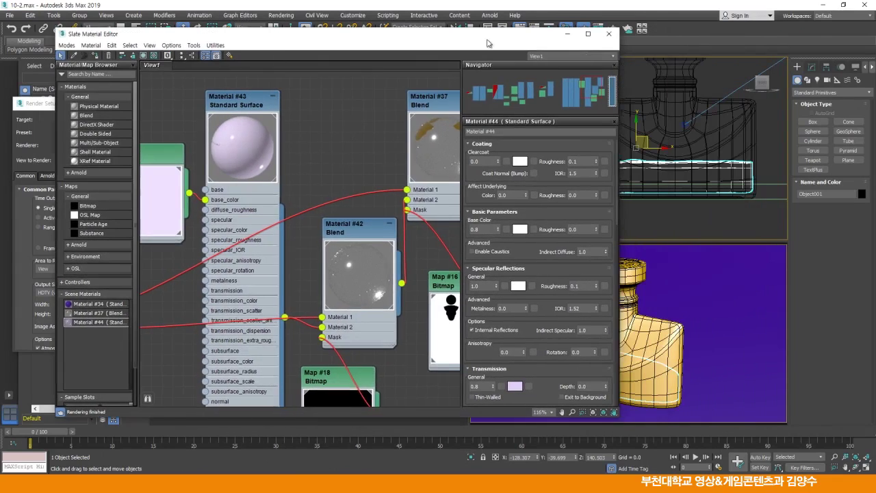
- Test-render the camera view with the violet liquid material, and cancel the render partway
left_click_drag(487, 43, 460, 42)
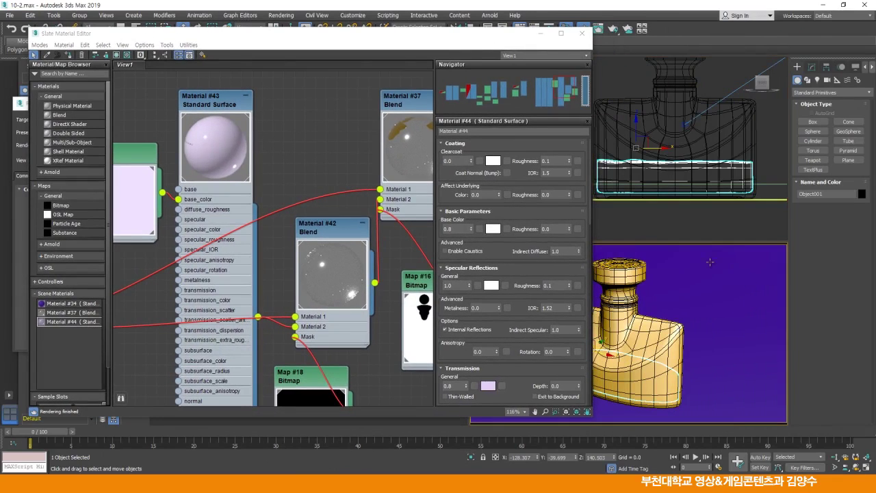
left_click_drag(393, 39, 610, 36)
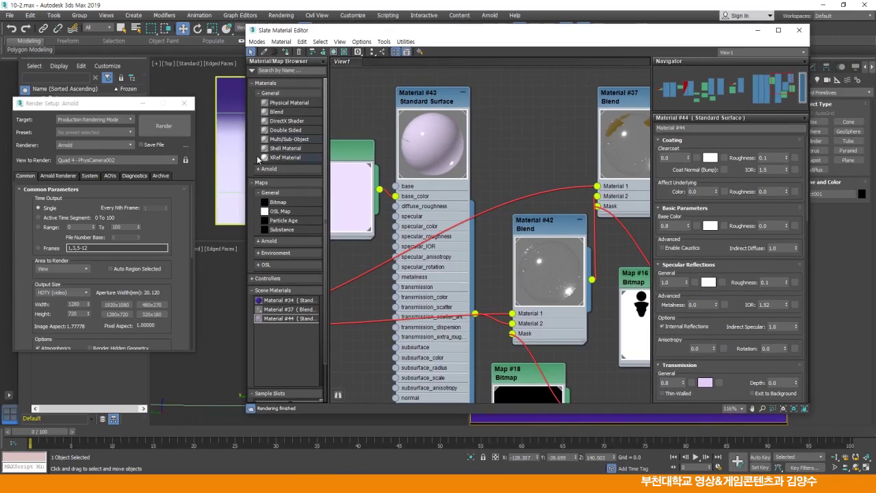
left_click(168, 126)
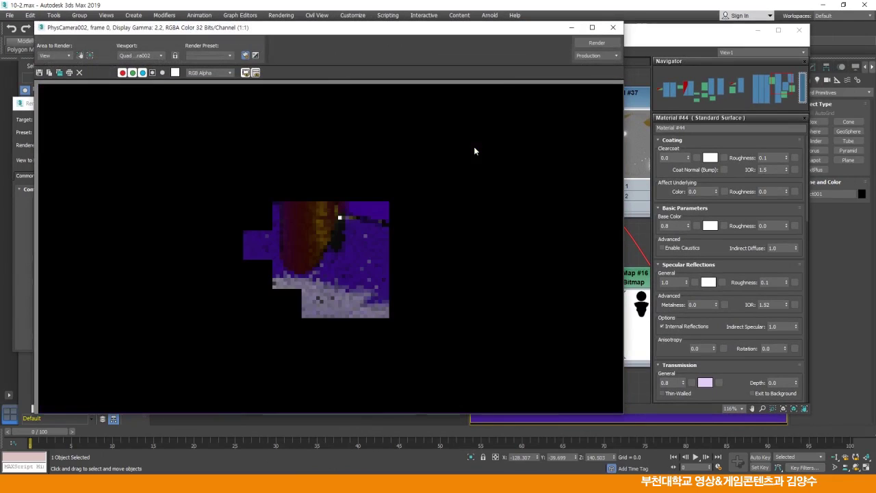
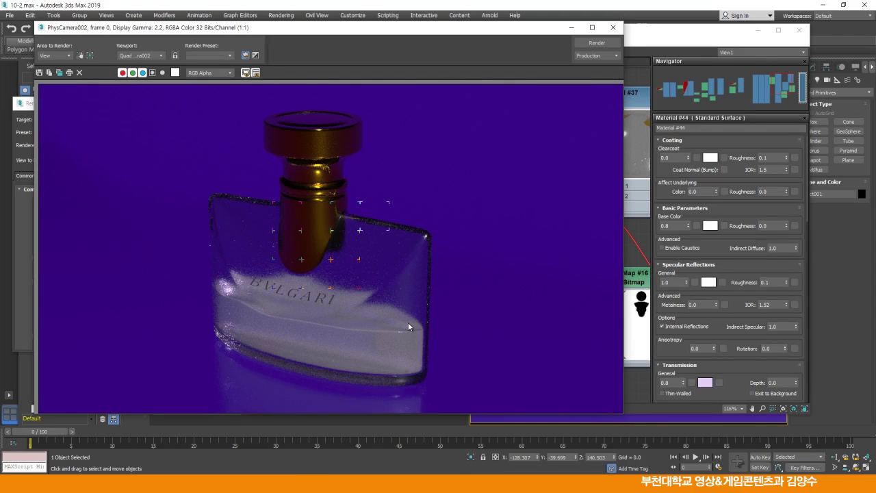
left_click(613, 28)
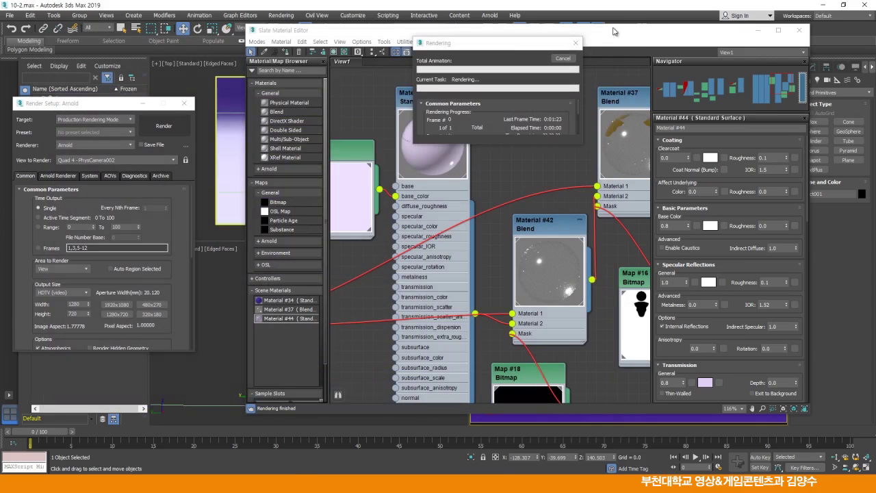
left_click(562, 58)
- Raise the liquid material's Transmission to 1.0 and restore the Slate Material Editor to its smaller window size
left_click(778, 30)
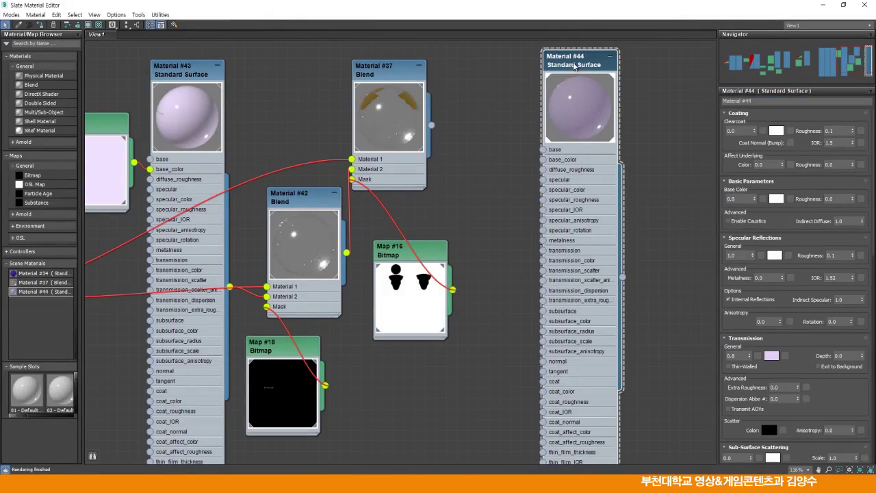
left_click_drag(739, 356, 698, 359)
type("1")
key("Return")
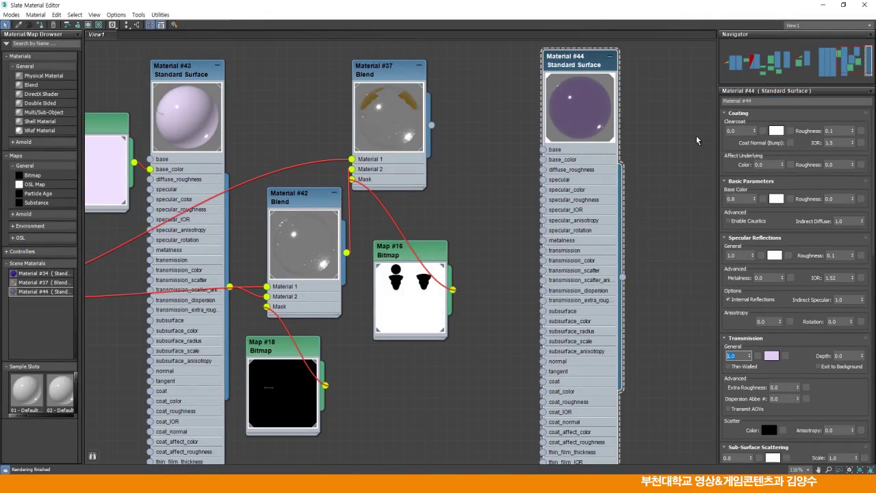
left_click(845, 7)
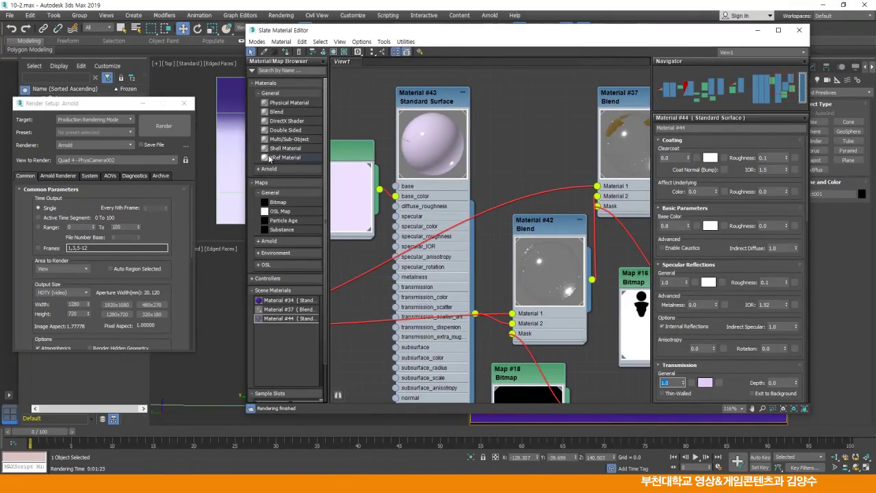
- Test-render the camera view with the fully transmissive liquid, closing the frame and cancelling the render early
left_click(164, 128)
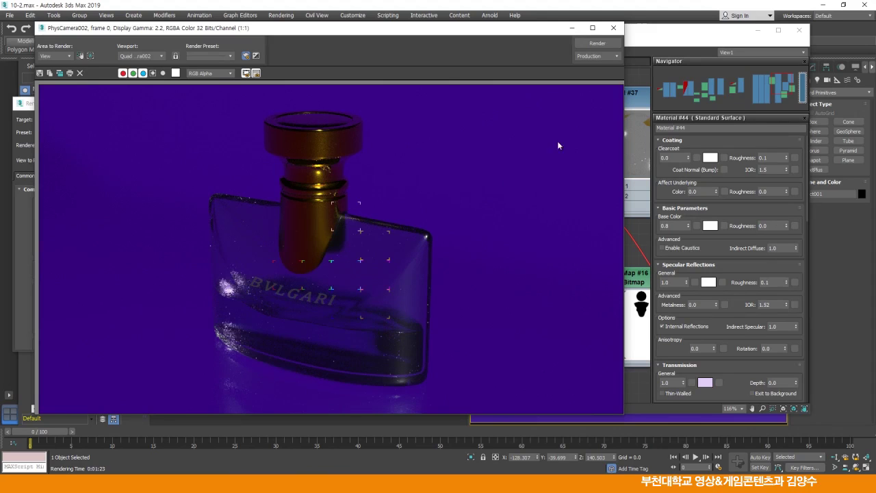
left_click(614, 29)
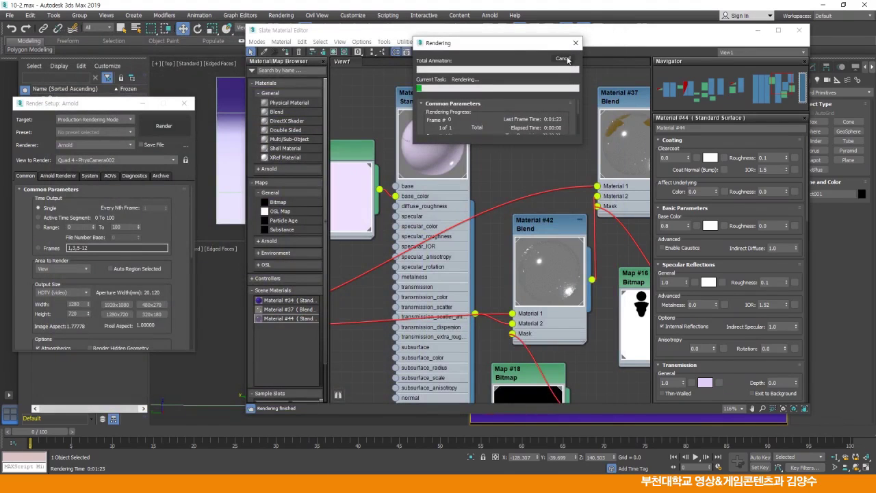
left_click(564, 59)
- Deepen the liquid material's transmission color to a stronger violet, about 0.698, 0.522, 0.922
middle_click_drag(552, 146, 369, 135)
middle_click_drag(596, 137, 508, 133)
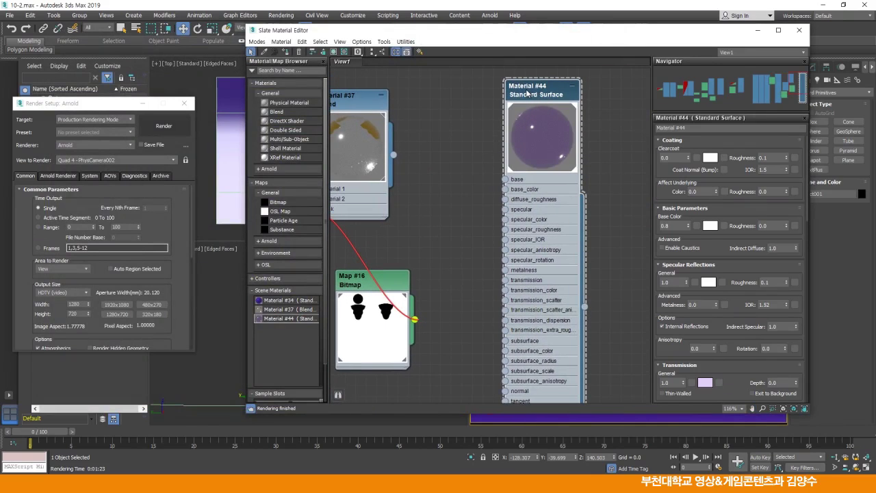
left_click(706, 384)
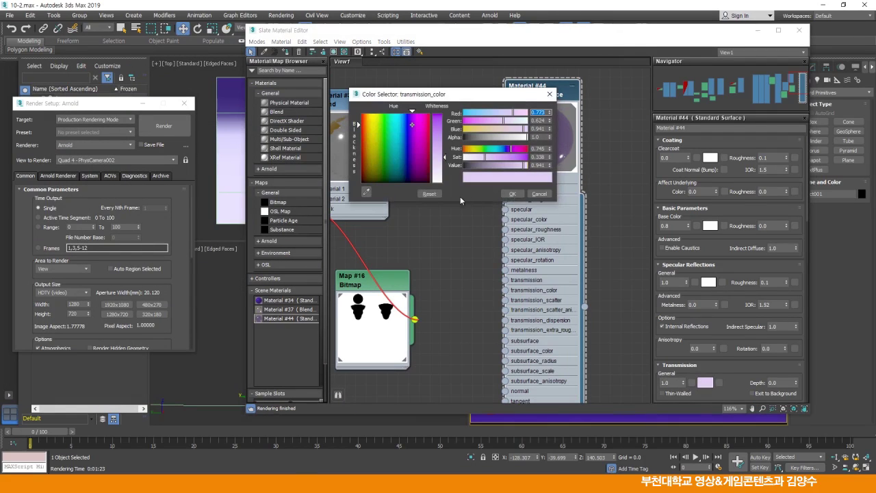
left_click_drag(447, 156, 448, 152)
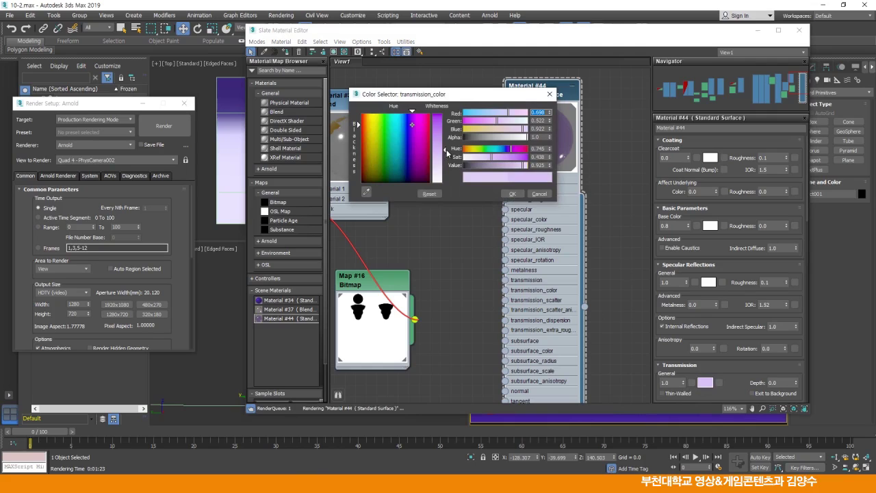
left_click(512, 194)
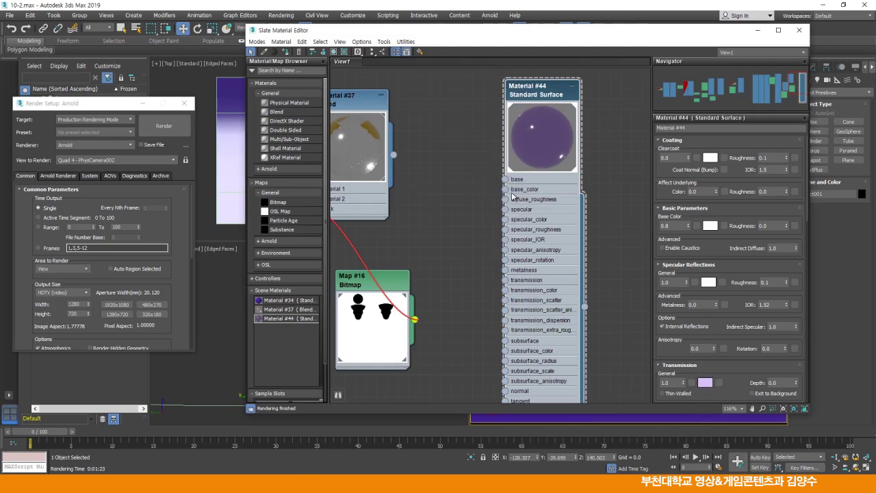
- Test-render the camera view with the deeper violet liquid, cancelling it partway, and close the render settings
left_click(168, 126)
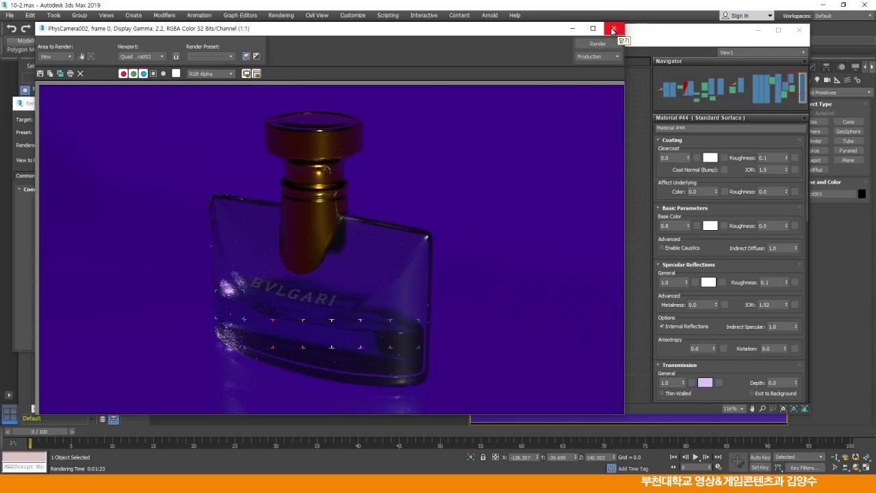
left_click(613, 30)
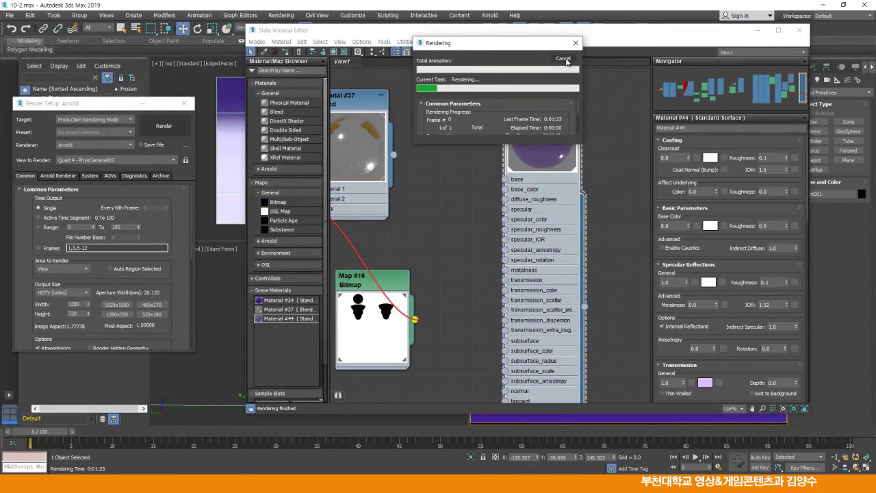
left_click(563, 59)
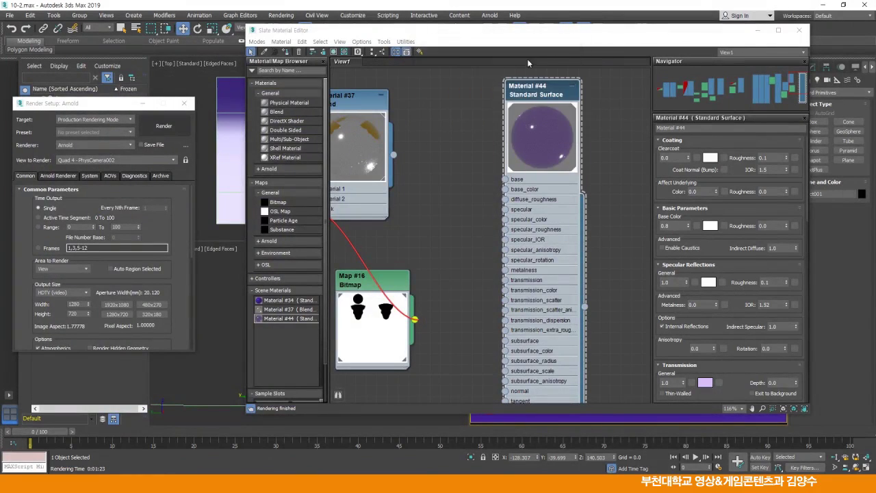
left_click(183, 104)
left_click_drag(545, 37, 480, 39)
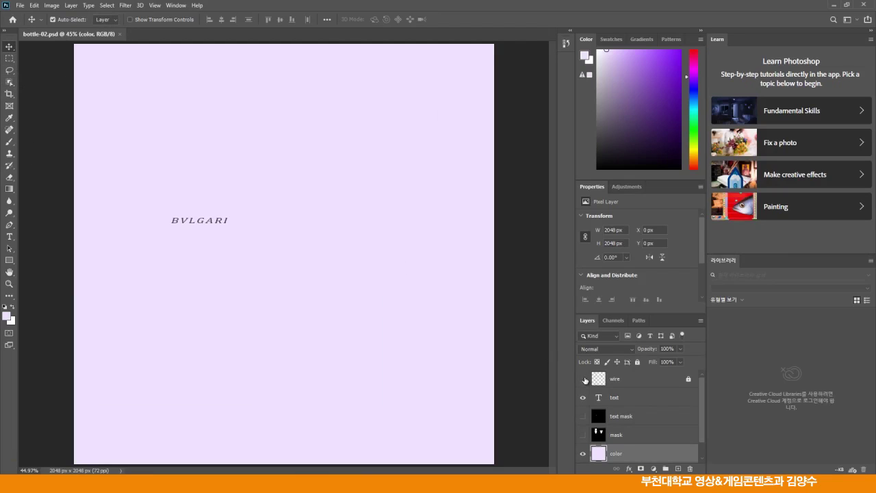
- Switch to Photoshop, show the wire layer of bottle-02.psd, and check the cap top in the perfume bottle reference photo
left_click(583, 379)
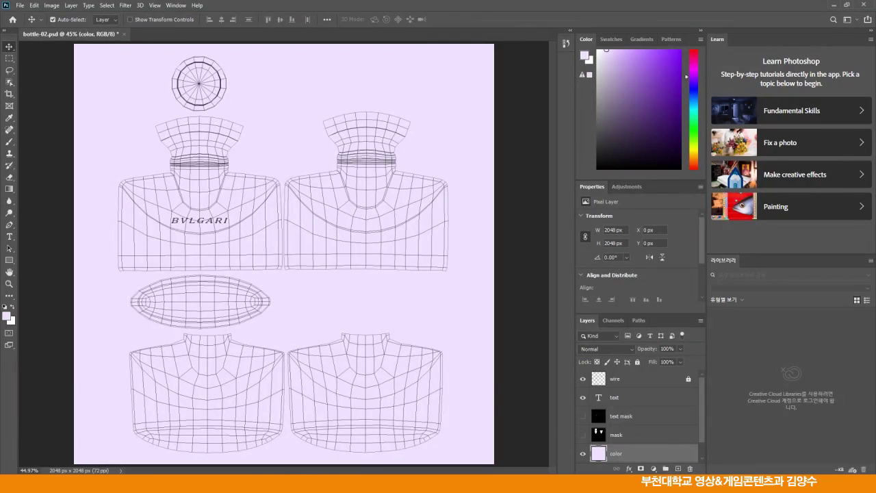
left_click_drag(675, 164, 585, 74)
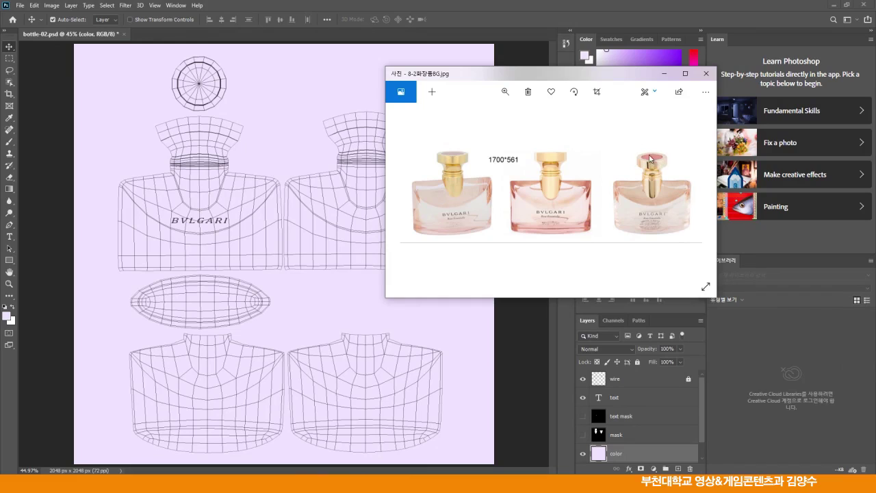
left_click_drag(569, 77, 875, 123)
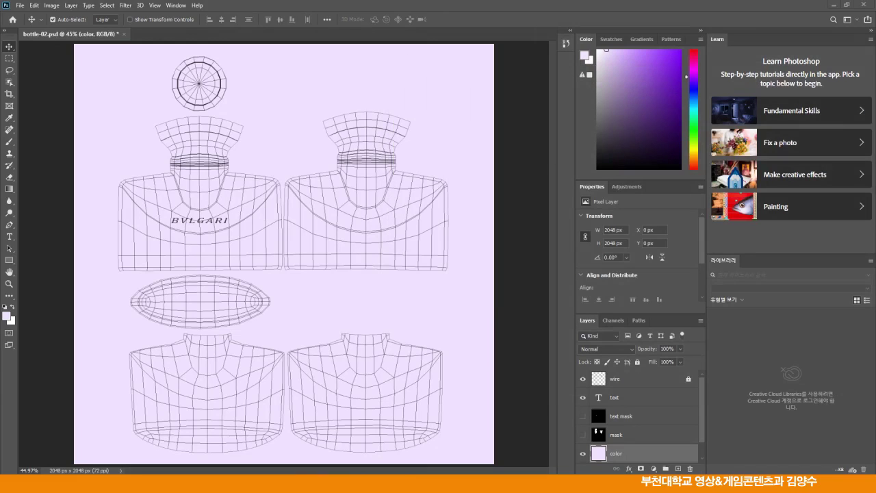
- Create a new layer named "cap" directly above the color layer
left_click(9, 284)
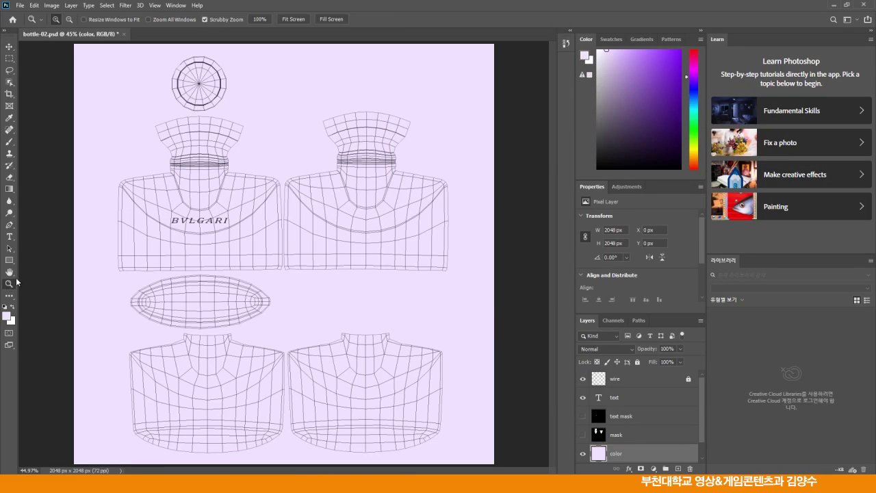
left_click_drag(203, 97, 242, 185)
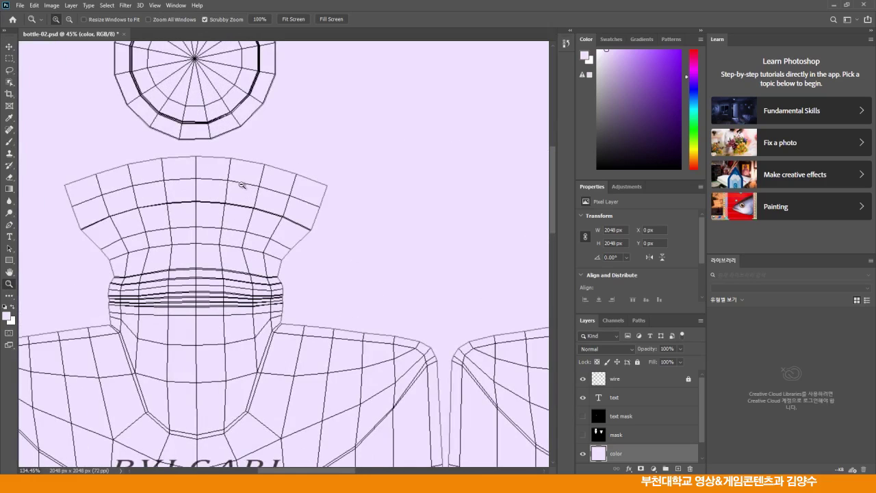
left_click(9, 272)
left_click_drag(223, 92, 258, 240)
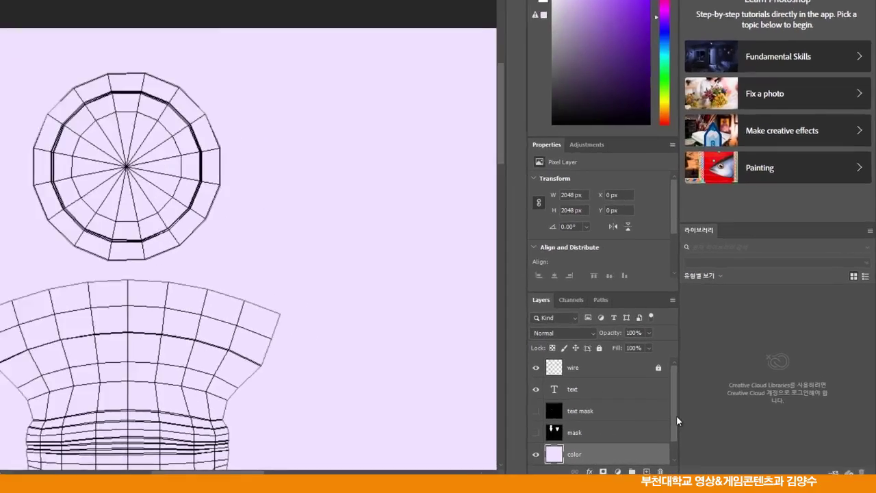
left_click_drag(703, 425, 703, 440)
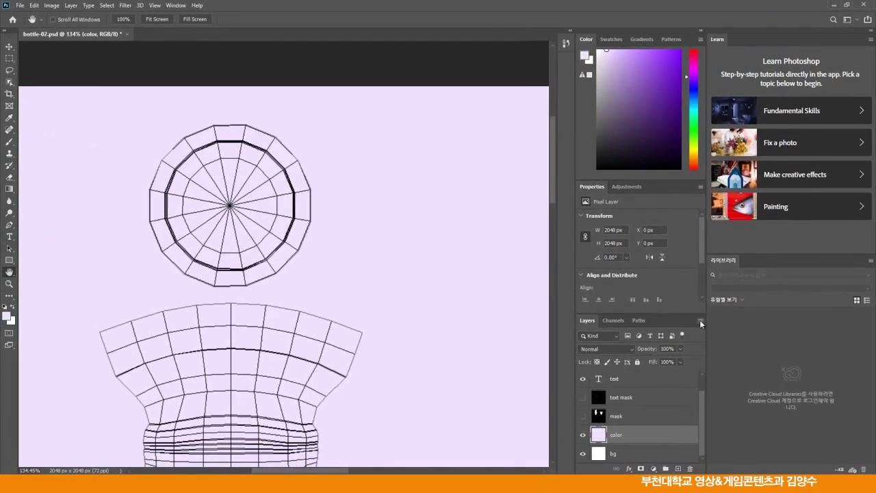
left_click(677, 304)
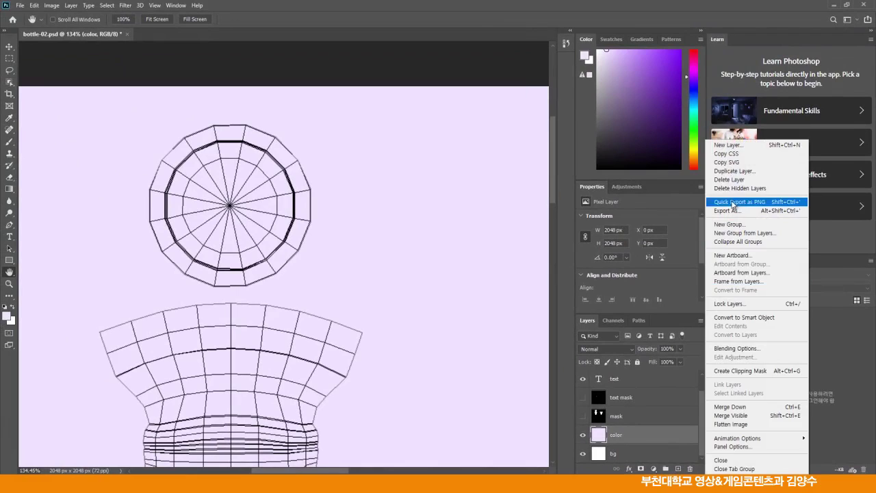
left_click(728, 145)
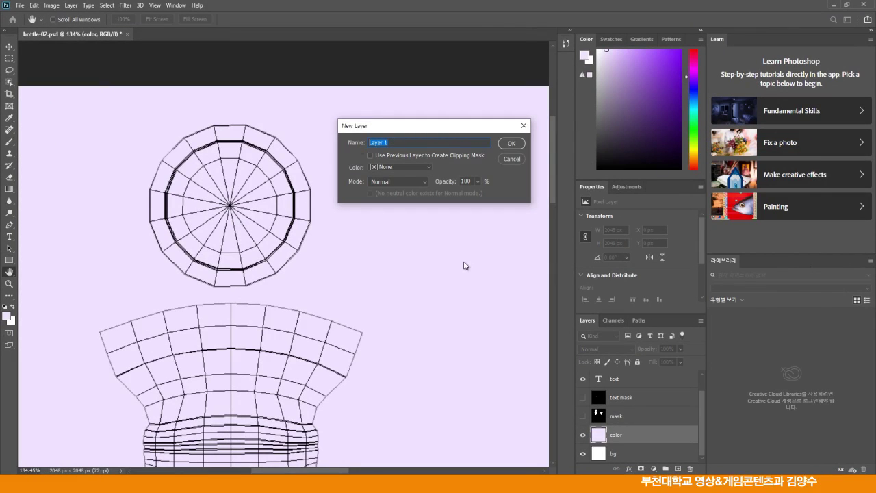
type("cap")
left_click(509, 143)
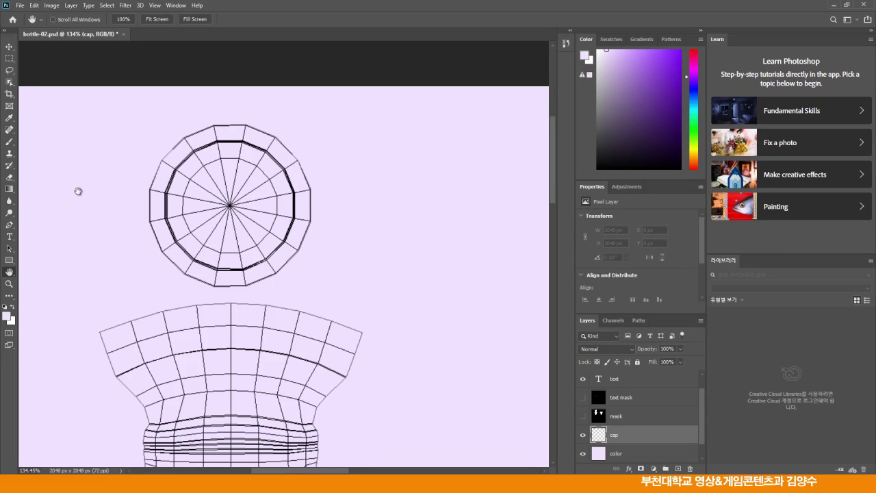
- Make a circular selection about 204 px across, centred on the round cap-top UV shell and fitted to its thick inner ring
left_click(10, 60)
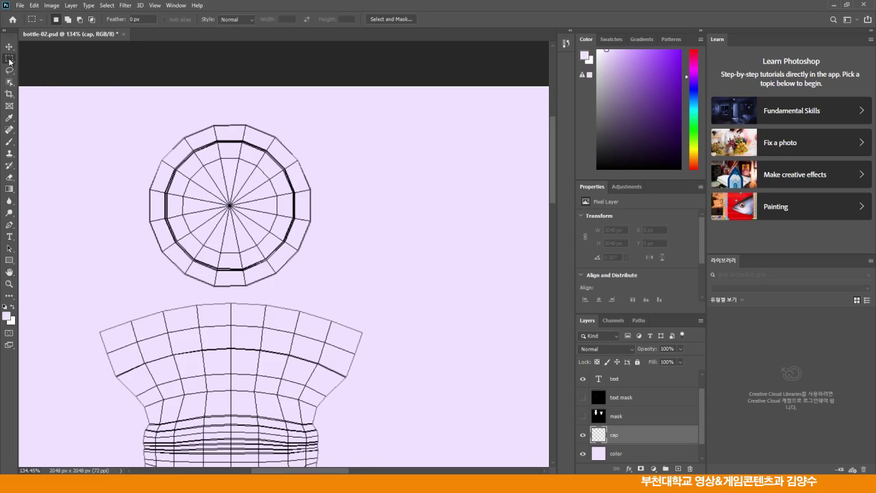
left_click(9, 61)
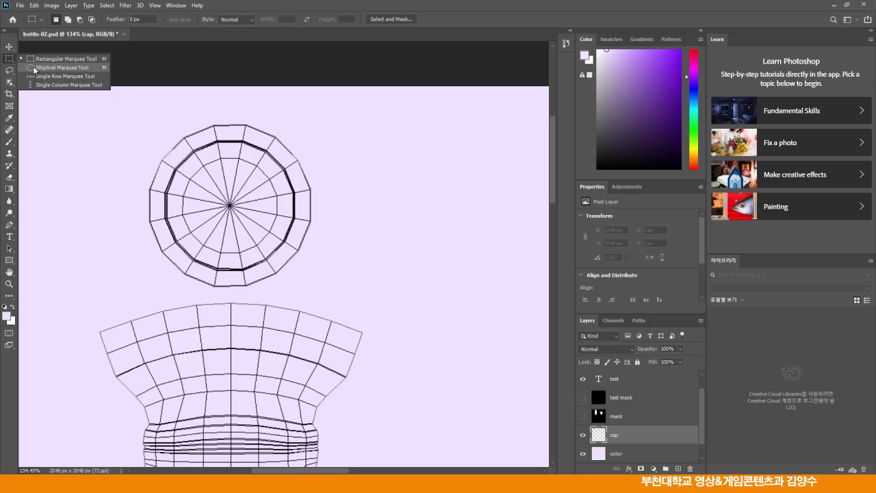
left_click(33, 68)
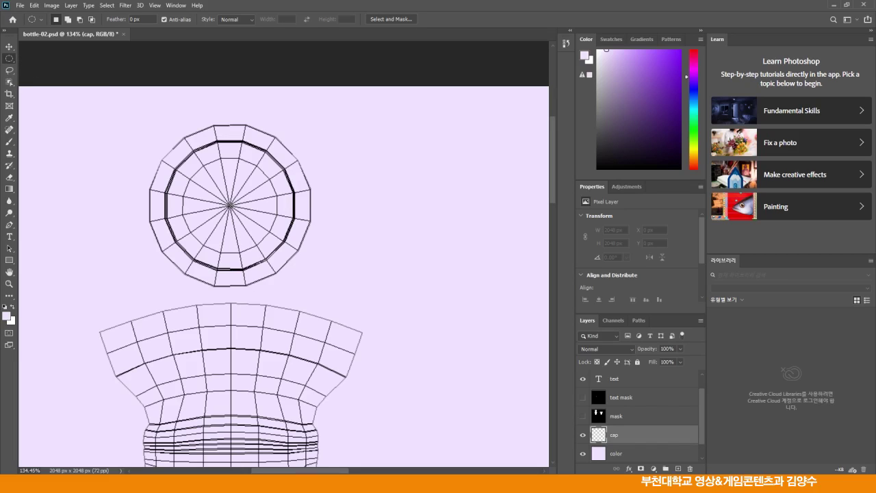
left_click_drag(231, 205, 291, 279, "alt")
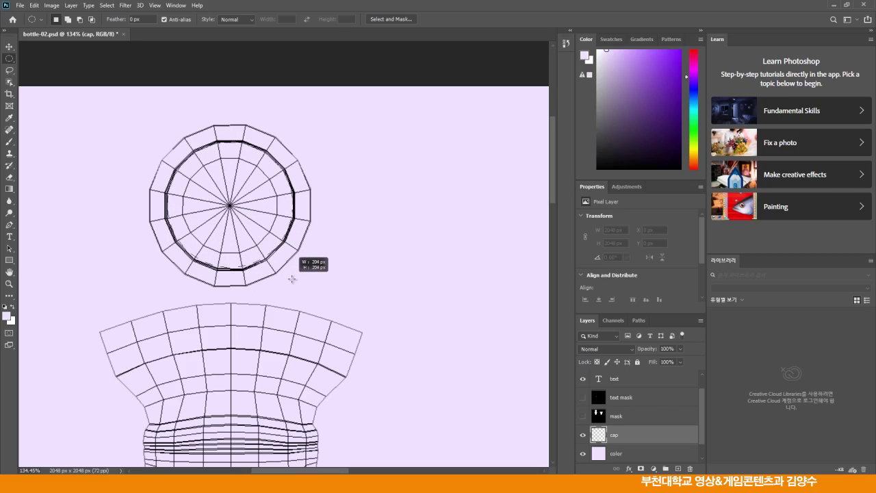
left_click_drag(292, 279, 292, 277, "alt")
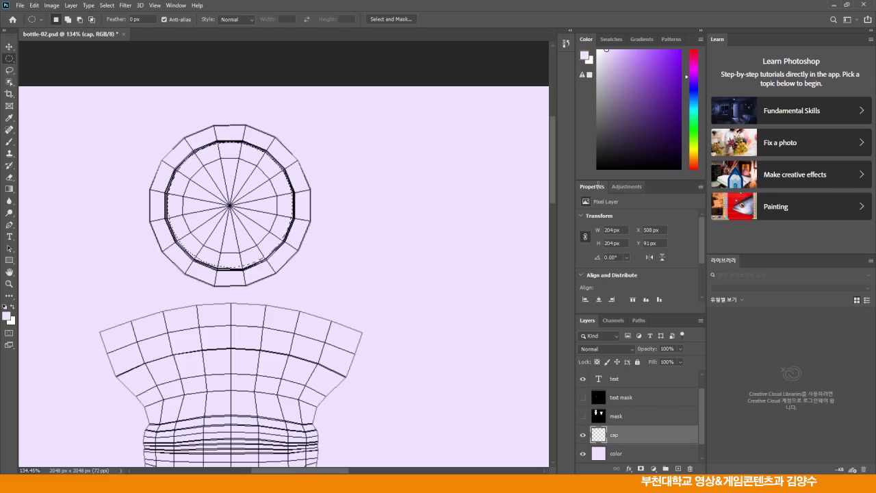
- Set the foreground color to purple with RGB 165, 85, 175
left_click(8, 316)
left_click_drag(446, 141, 445, 131)
left_click_drag(387, 137, 377, 147)
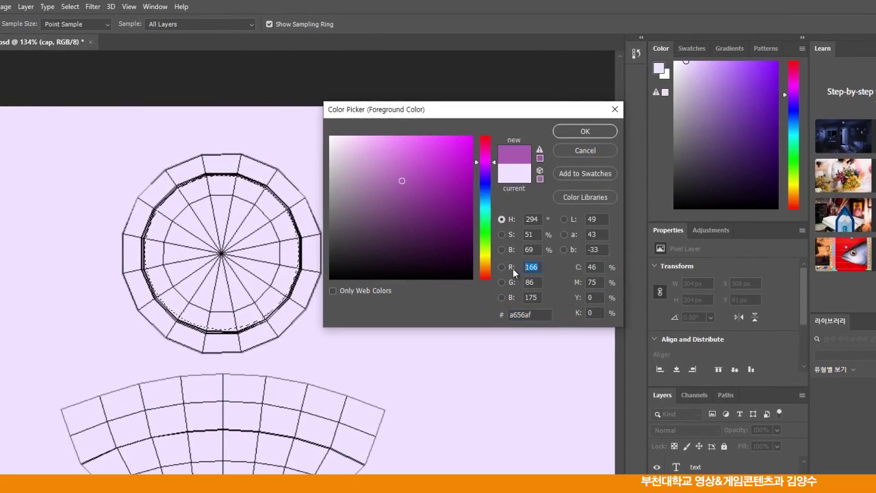
type("165")
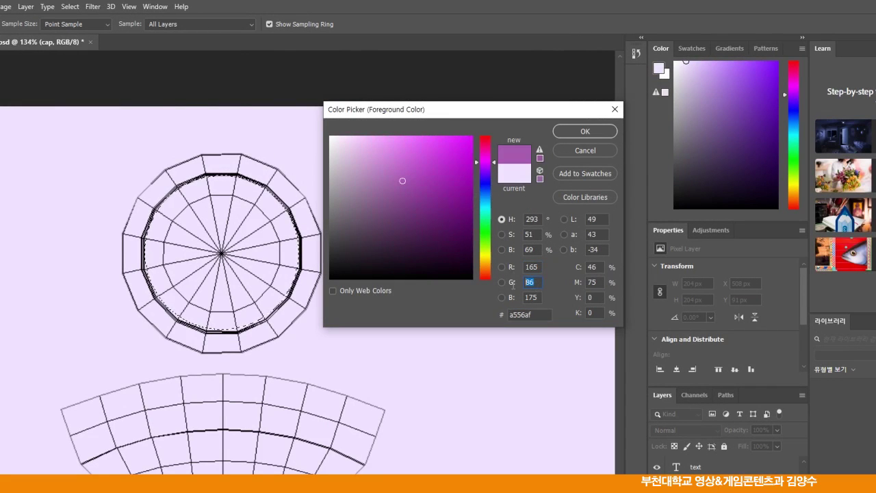
type("85")
key("Tab")
type("175")
left_click(593, 136)
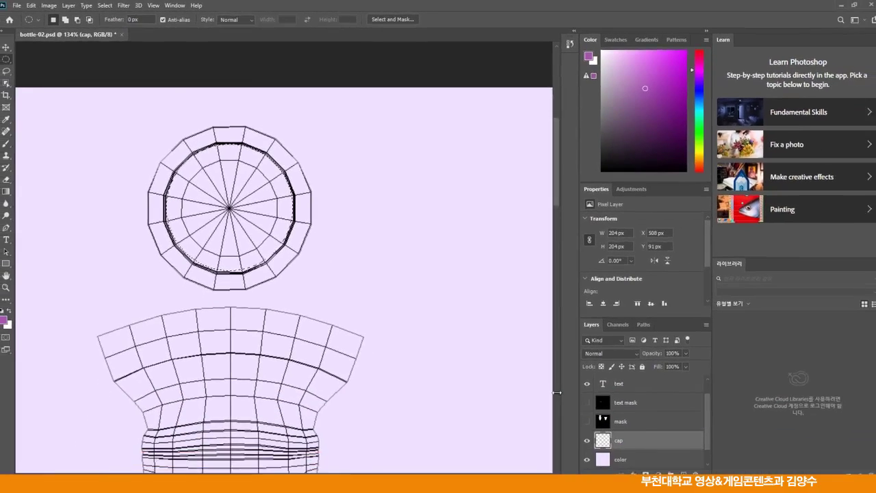
- Fill the circular selection on the cap layer with the purple foreground color and deselect it
scroll(703, 409, "down", 1)
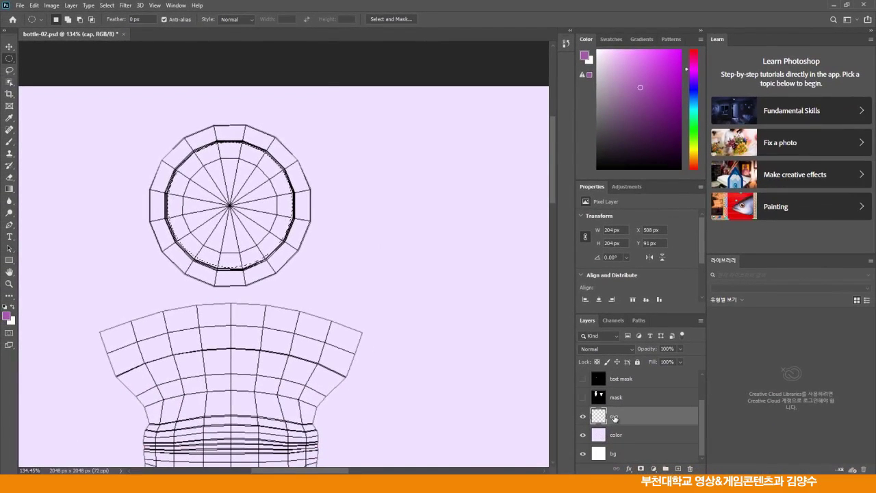
left_click(33, 5)
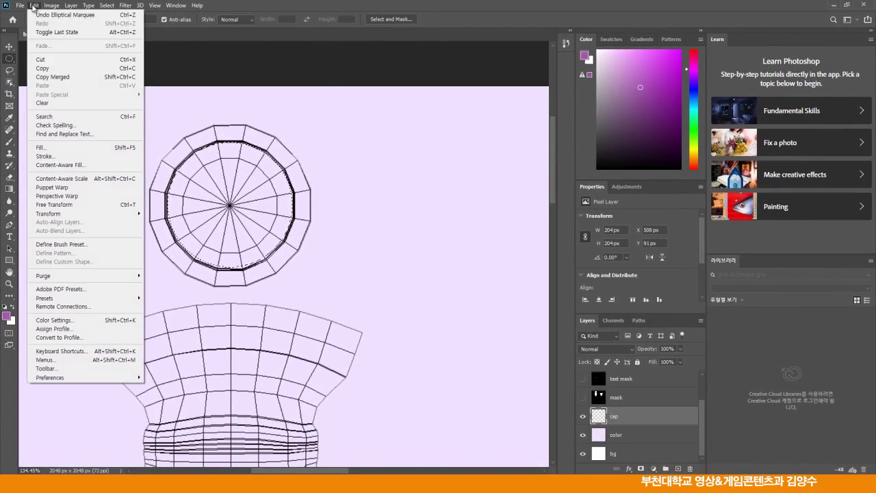
left_click(41, 147)
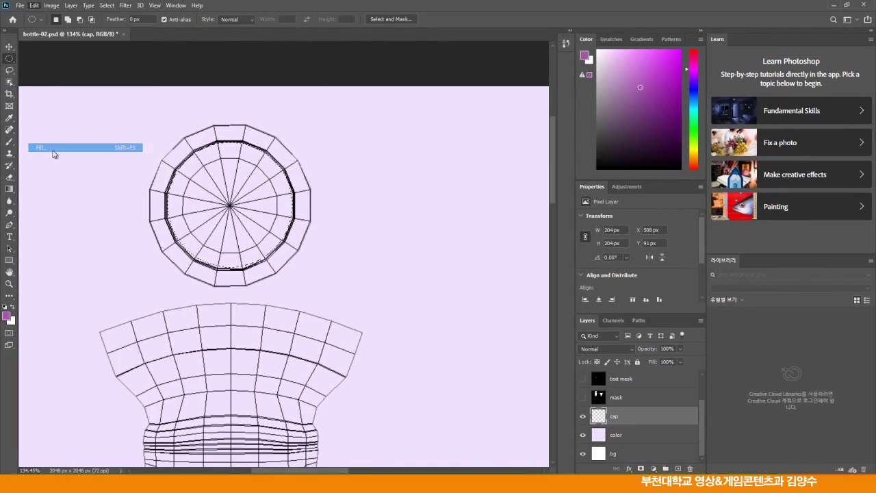
left_click(494, 128)
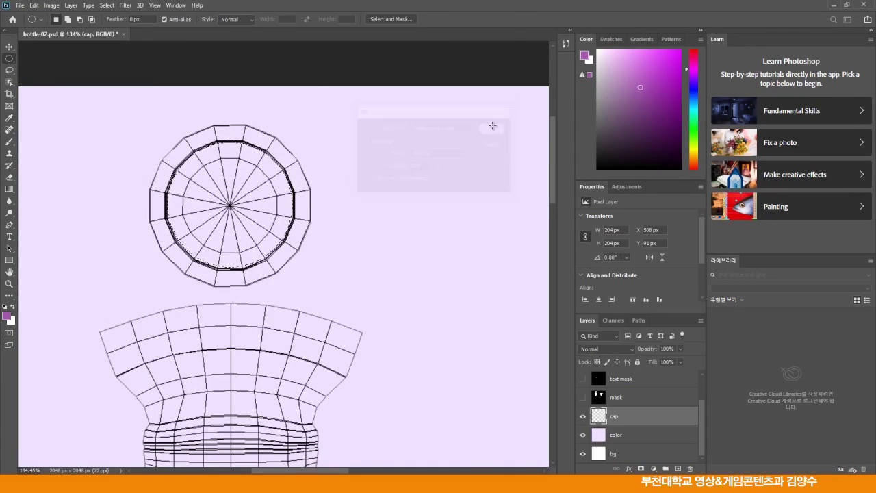
key("ctrl+d")
- Nudge the purple circle on the cap layer down 1 px to Y 92 px, aligning it with the wireframe ring
left_click(10, 47)
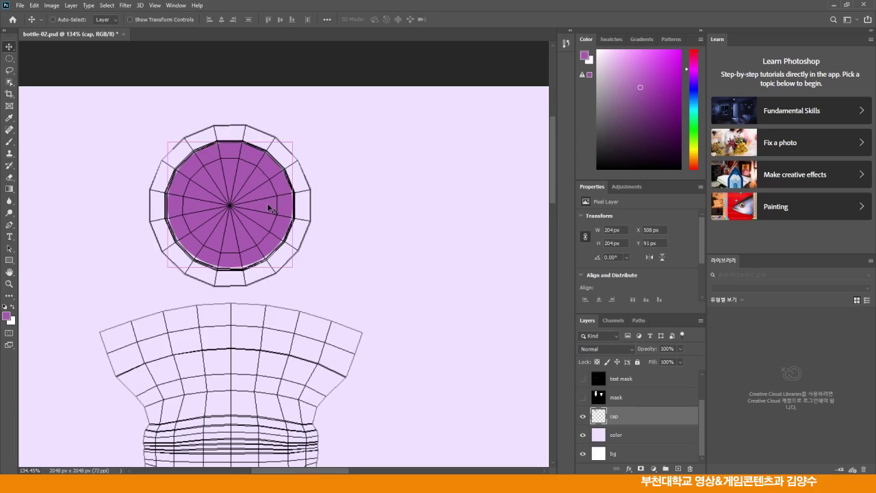
key("ctrl+plus")
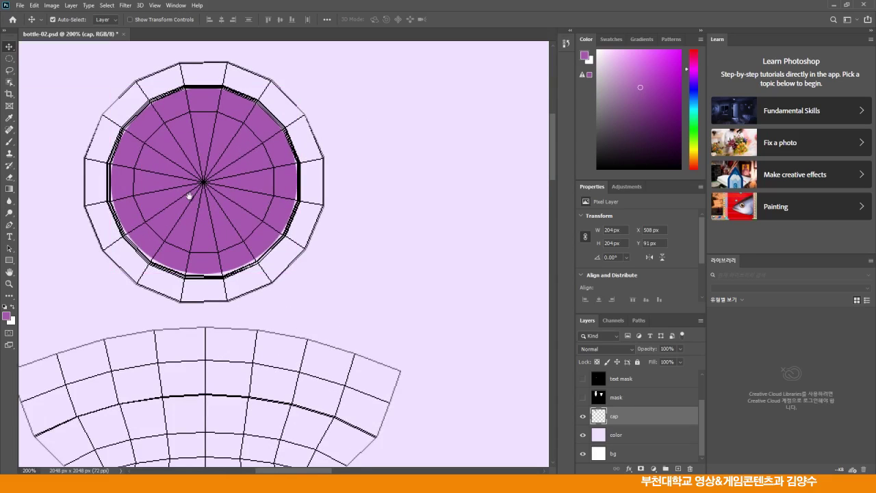
left_click_drag(189, 196, 234, 210)
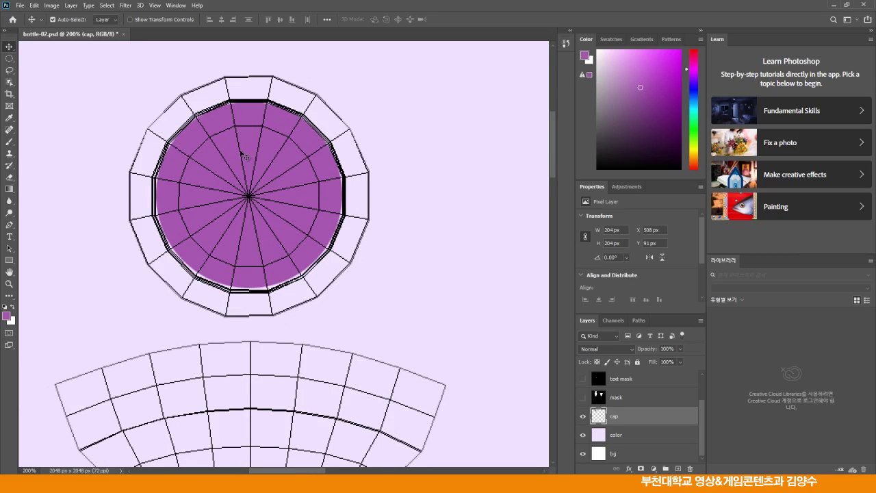
key("Down")
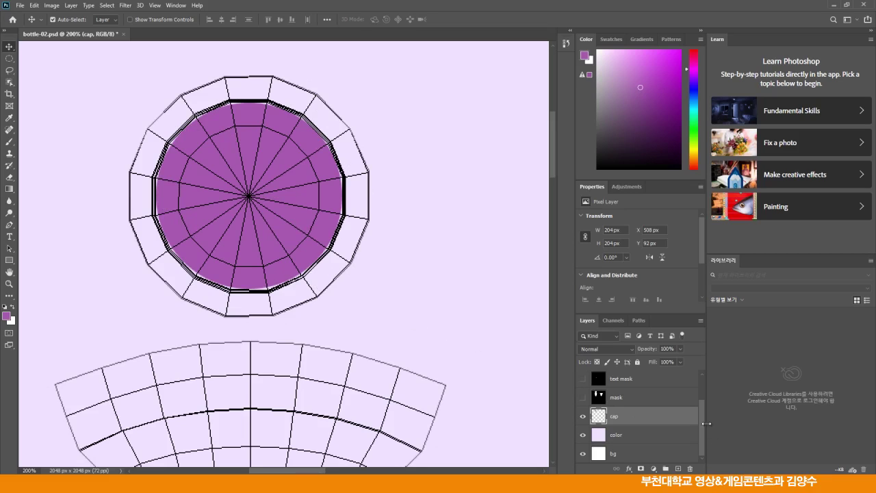
scroll(700, 396, "up", 2)
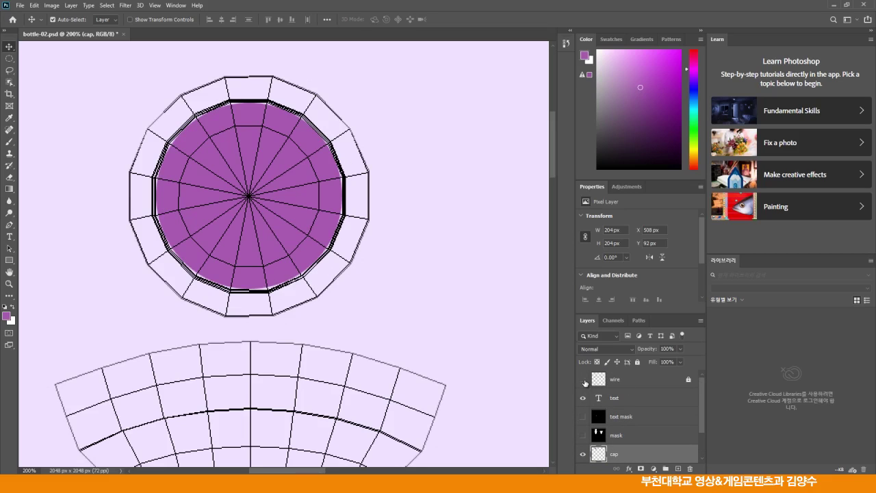
- Hide the wire layer and snap a rectangular selection to the outline of the purple circle on the cap layer
left_click(583, 379)
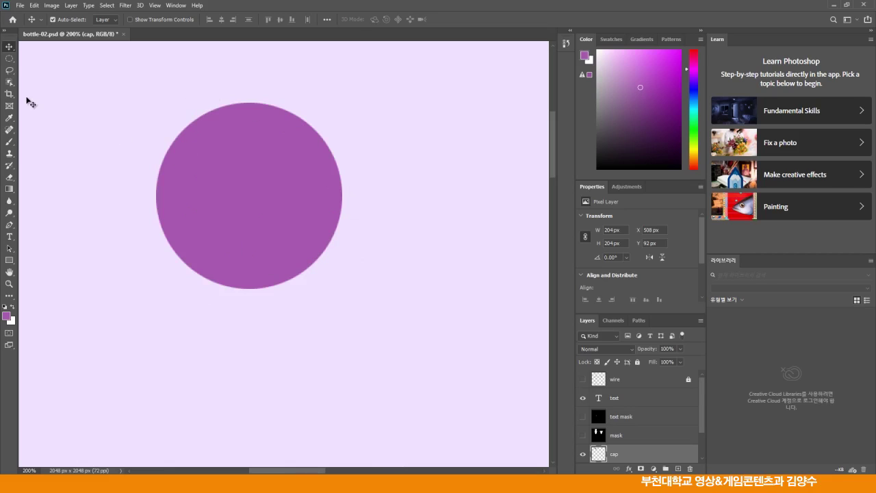
left_click(11, 60)
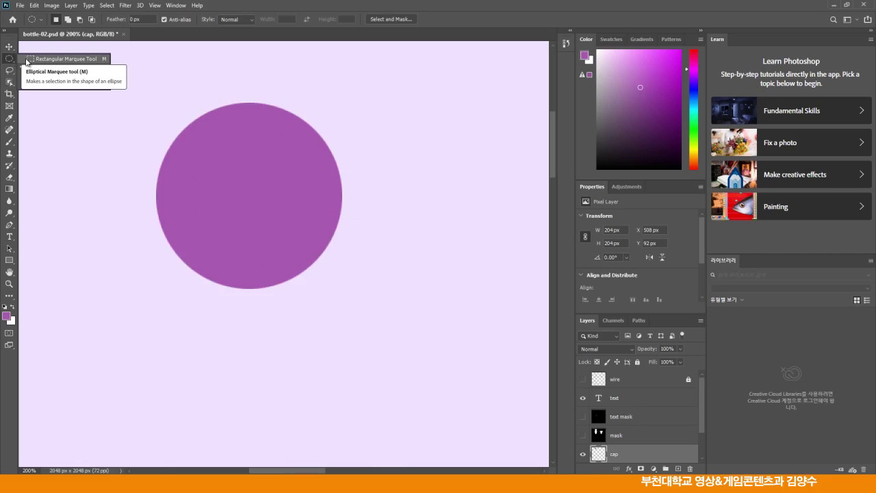
left_click_drag(117, 76, 395, 360)
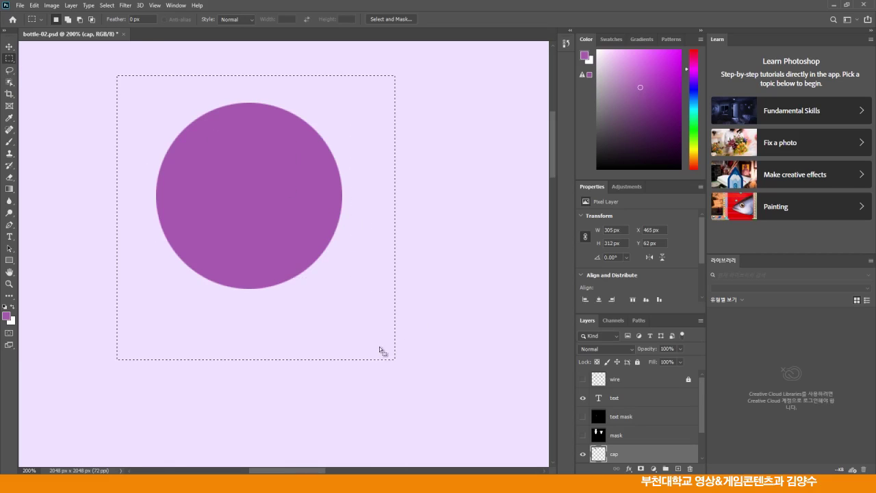
left_click(10, 48)
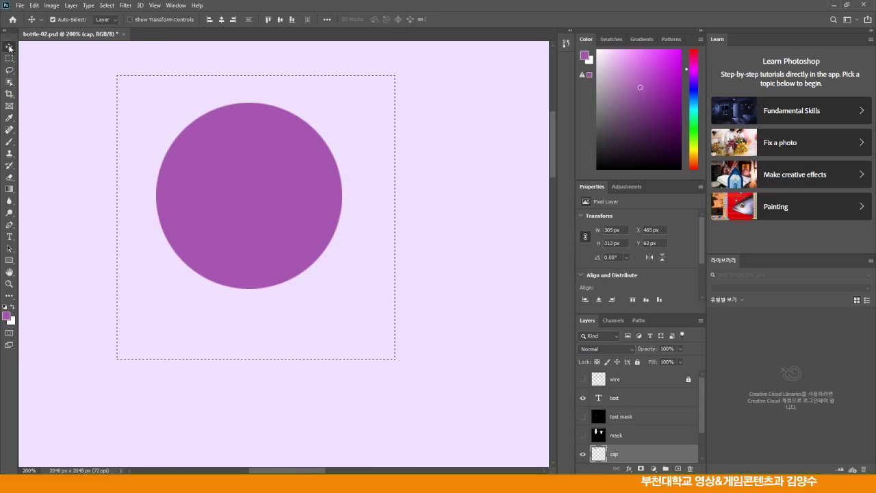
left_click(220, 220)
key("Right")
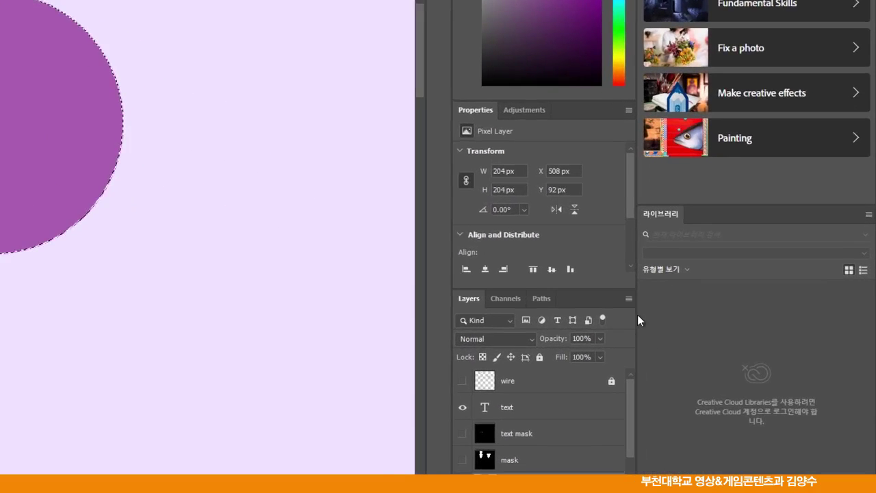
- Create a new layer named bottle-cap-mask above the cap layer, keeping the circular selection active
left_click(701, 320)
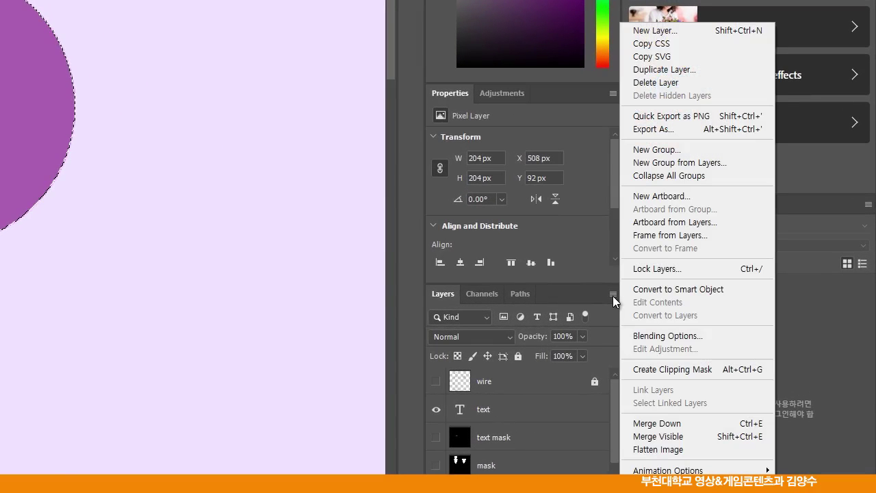
left_click(656, 30)
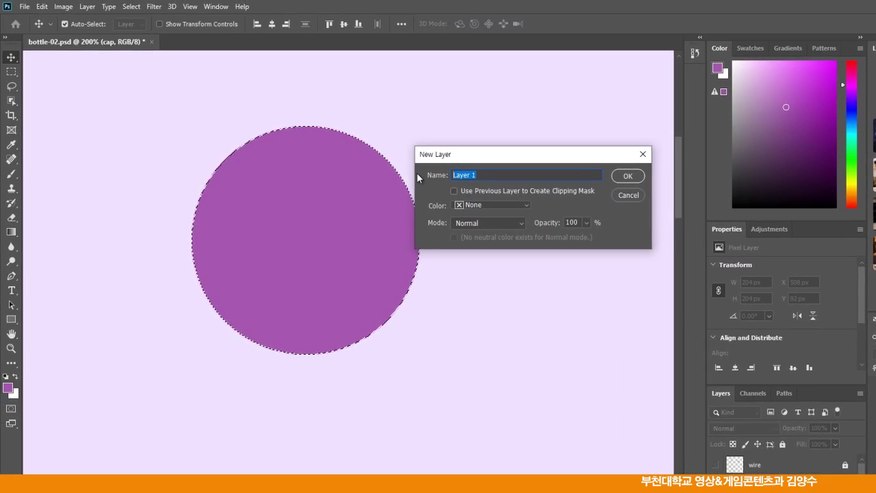
type("bott")
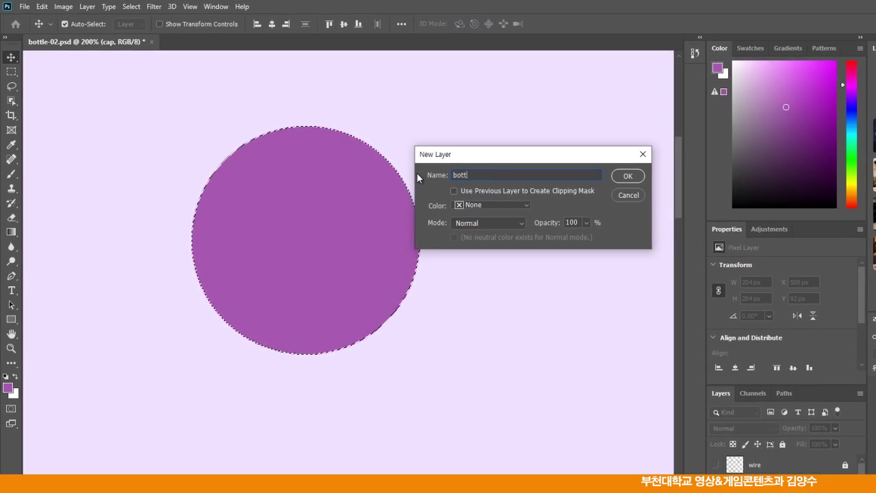
type("le")
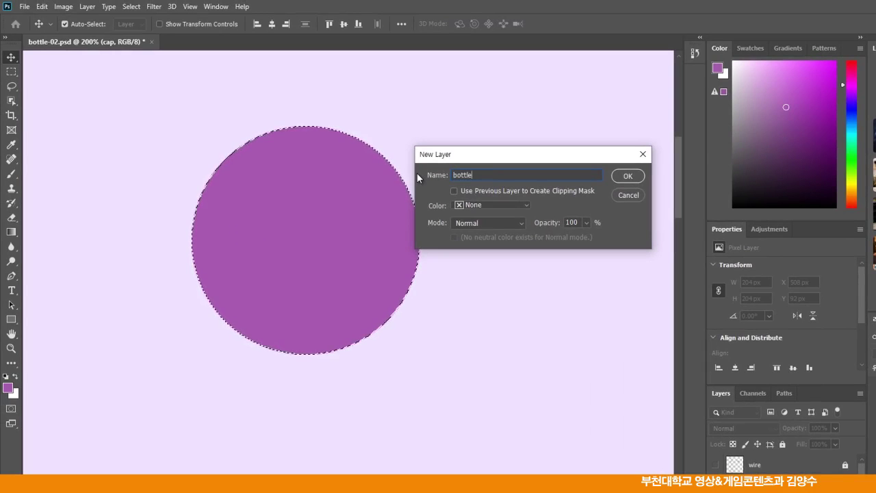
type("-")
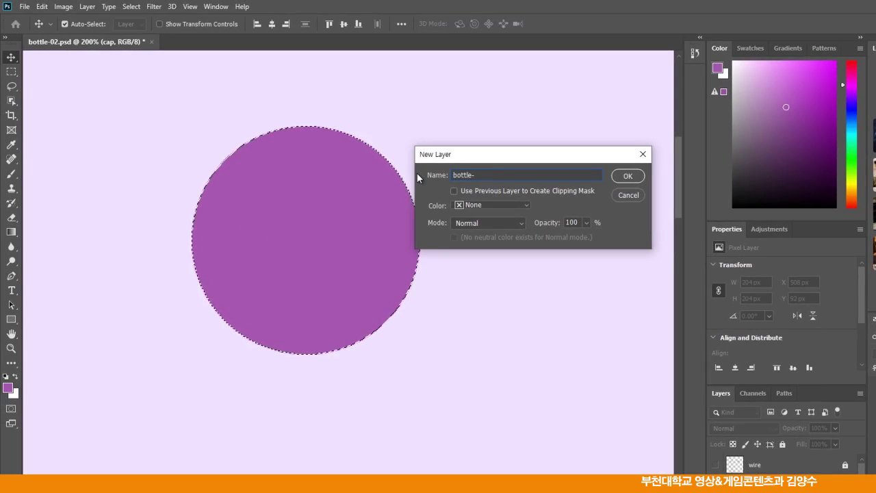
type("cap")
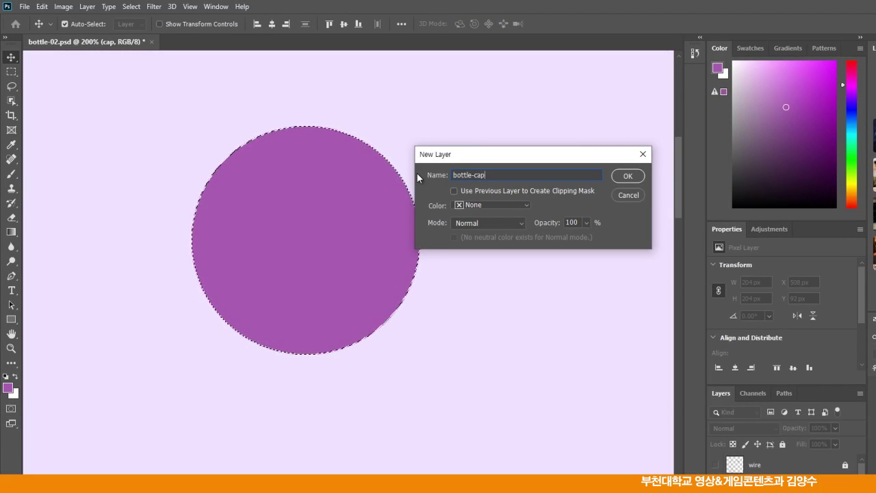
type("-mask")
left_click(628, 176)
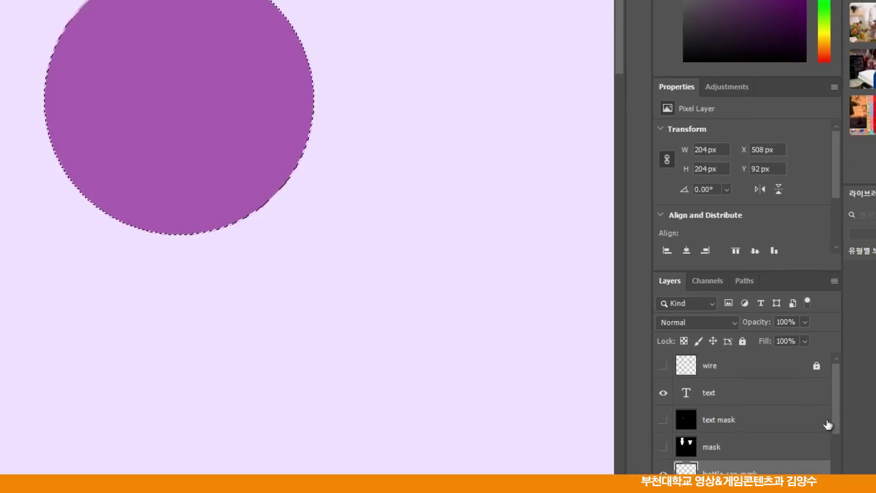
- Fill the circular selection with black on the bottle-cap-mask layer and deselect it
left_click_drag(831, 392, 832, 420)
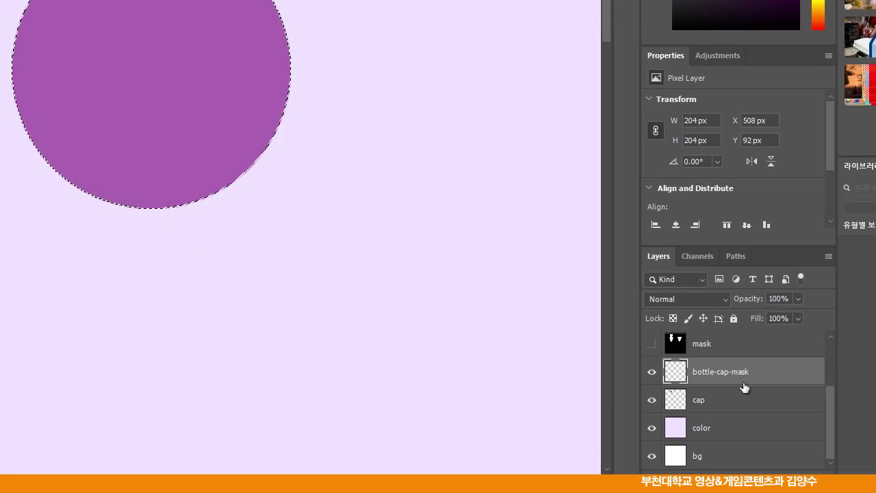
left_click(33, 5)
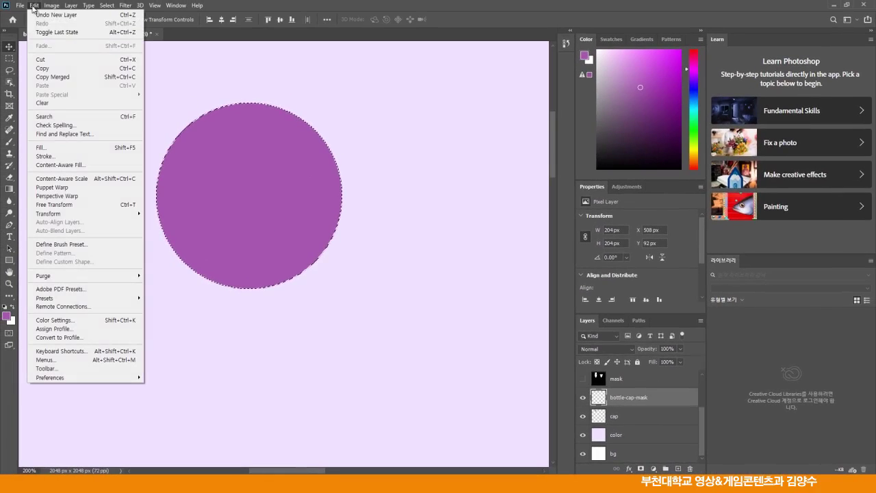
left_click(43, 147)
left_click(420, 128)
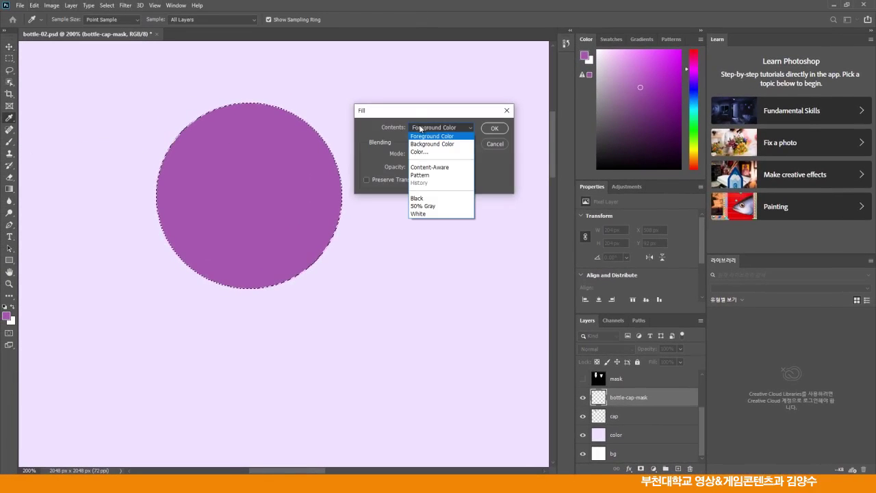
left_click(426, 199)
left_click(494, 128)
key("v")
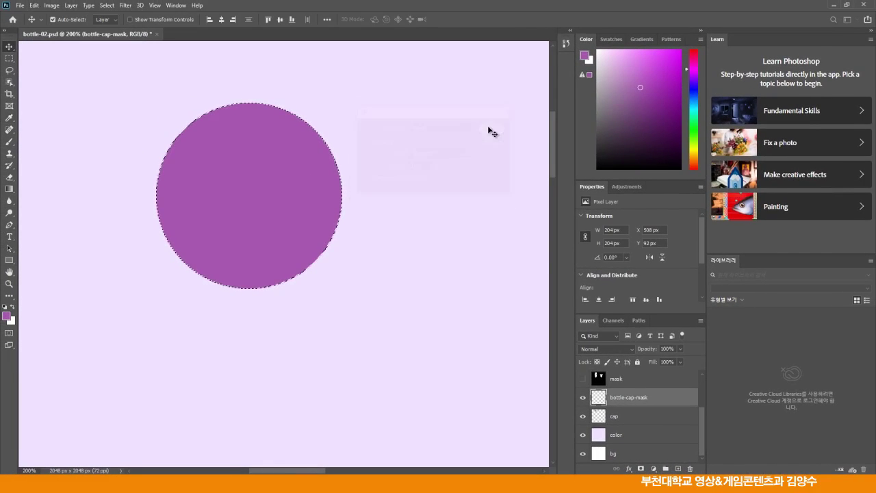
left_click(9, 58)
key("ctrl+d")
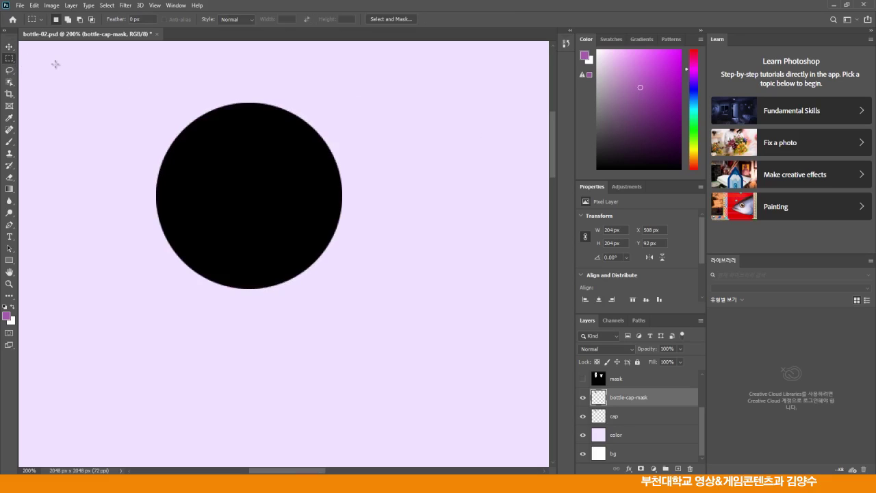
- Fit the whole canvas in view and hide the text, cap, color and bg layers, leaving only bottle-cap-mask visible
left_click(10, 272)
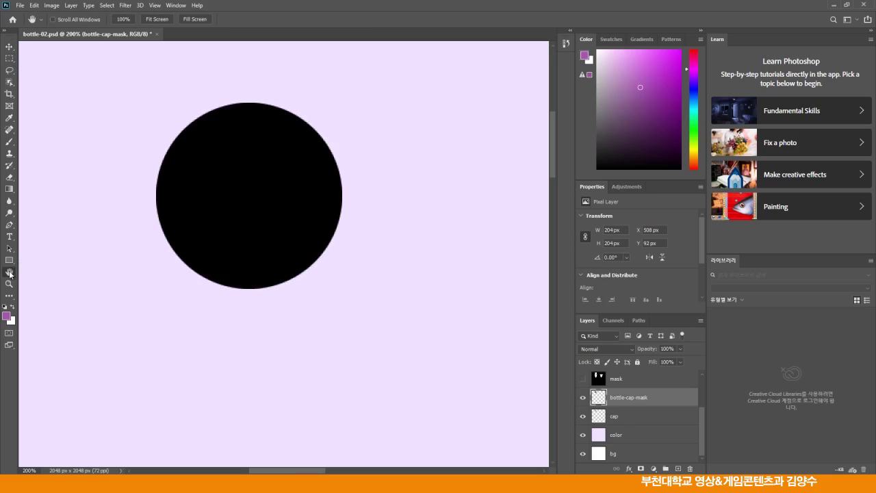
double_click(10, 273)
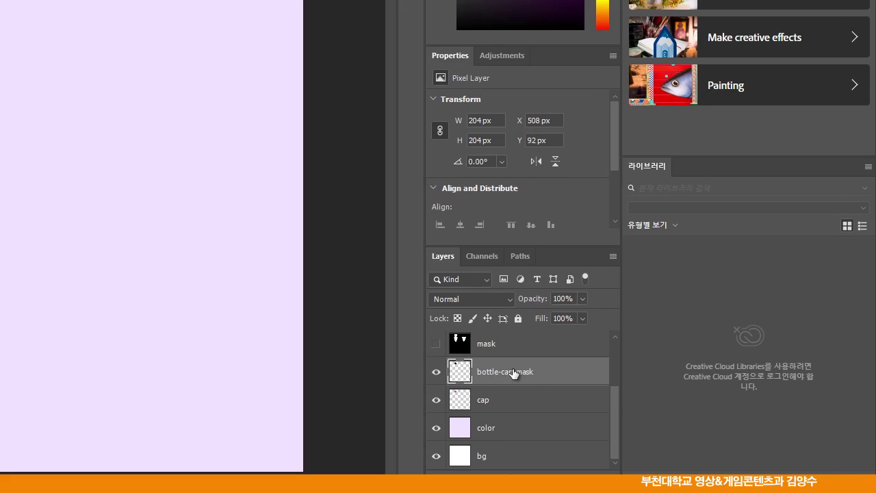
left_click(436, 428)
left_click(436, 456)
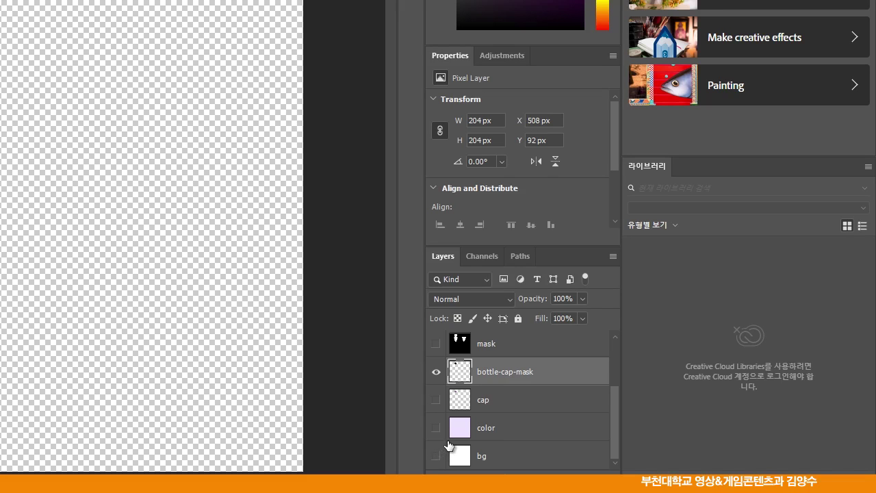
scroll(602, 424, "up", 3)
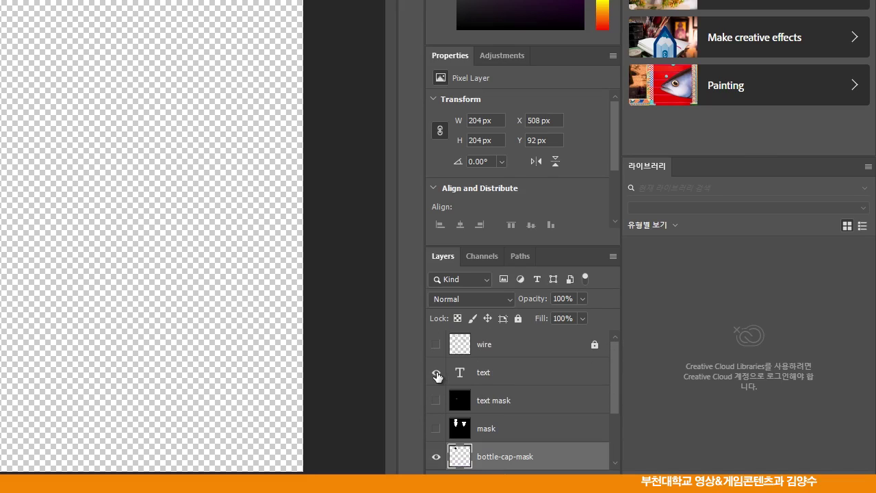
left_click_drag(615, 379, 619, 429)
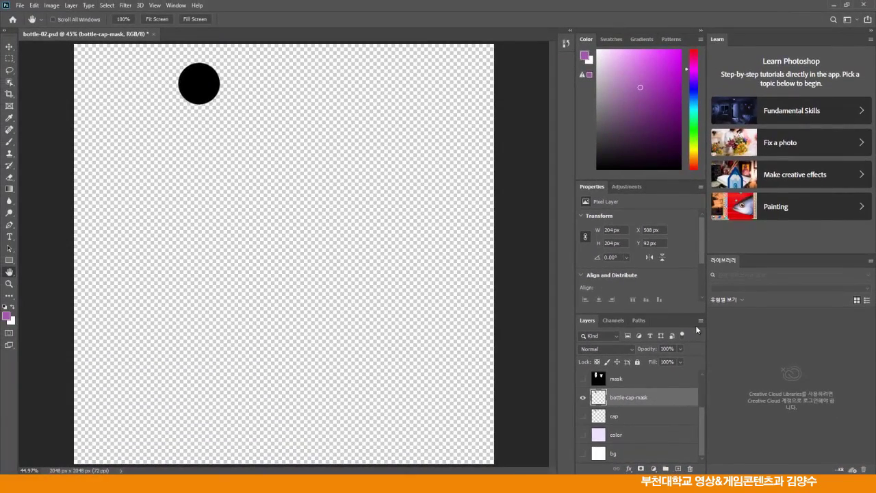
- Create a new layer with the default name and place it directly beneath bottle-cap-mask
left_click(701, 321)
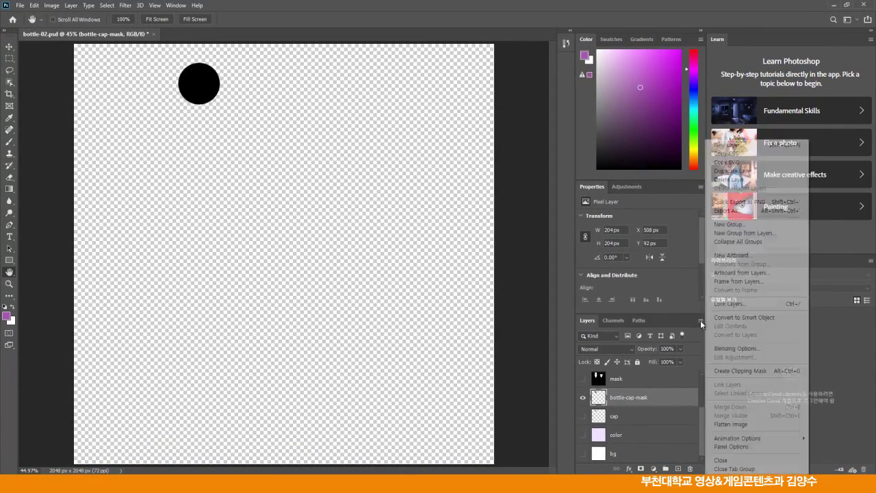
left_click(736, 145)
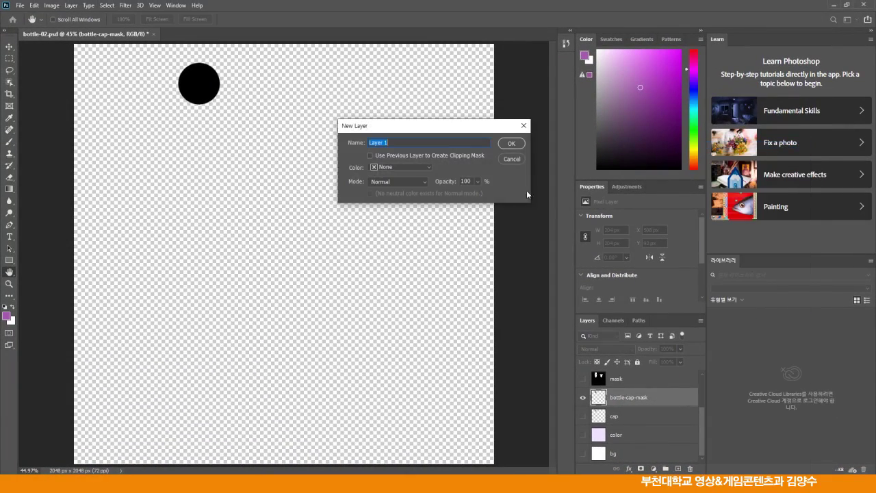
left_click(511, 143)
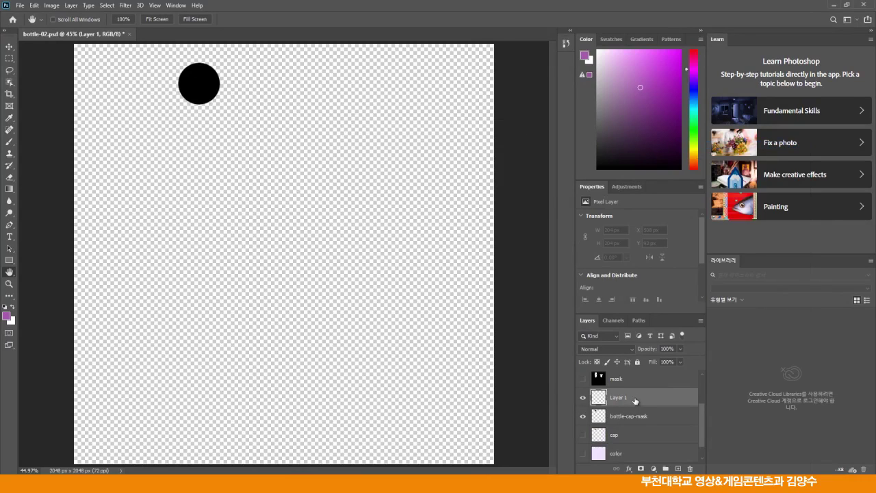
left_click_drag(635, 397, 628, 420)
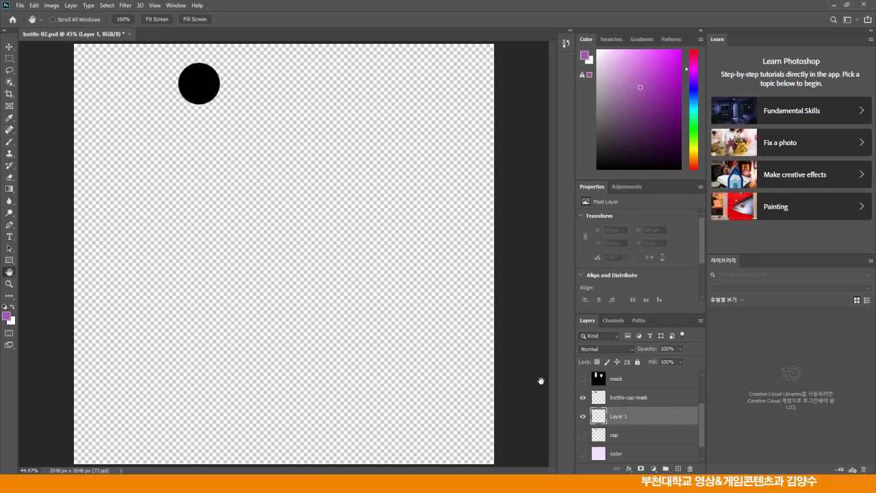
- Fill the new empty layer beneath bottle-cap-mask entirely with white
left_click(32, 8)
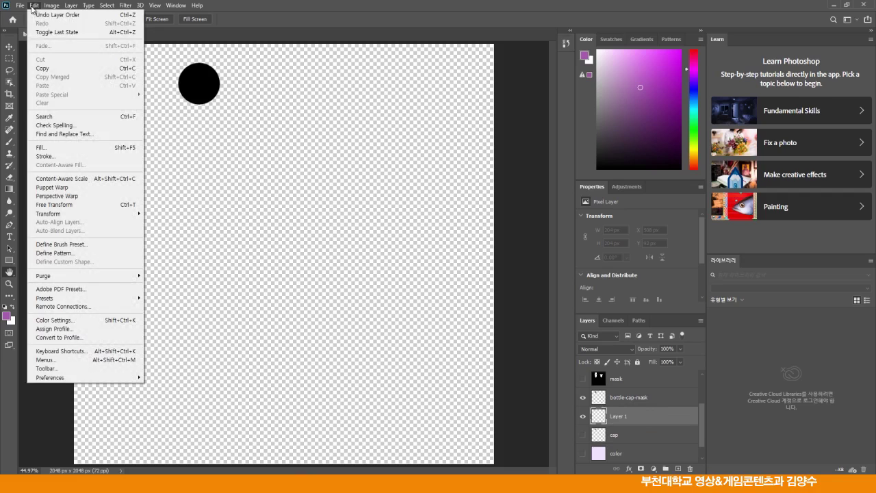
left_click(58, 145)
left_click(433, 128)
left_click(433, 216)
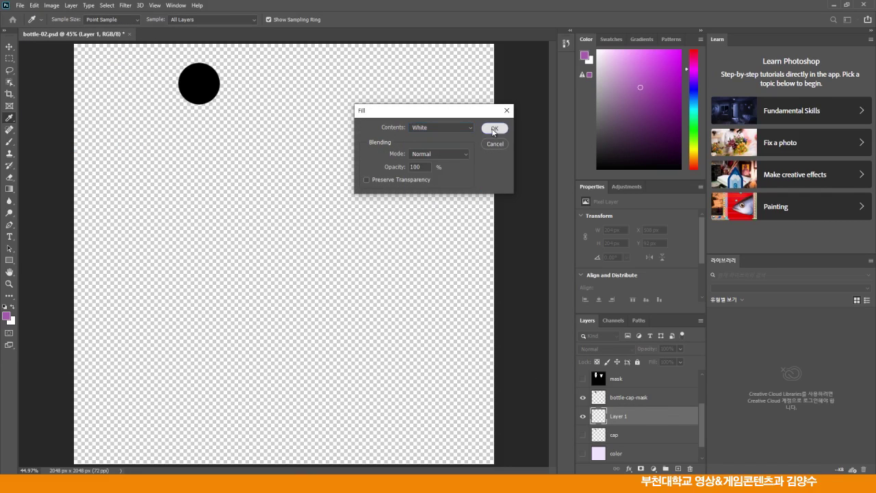
left_click(494, 129)
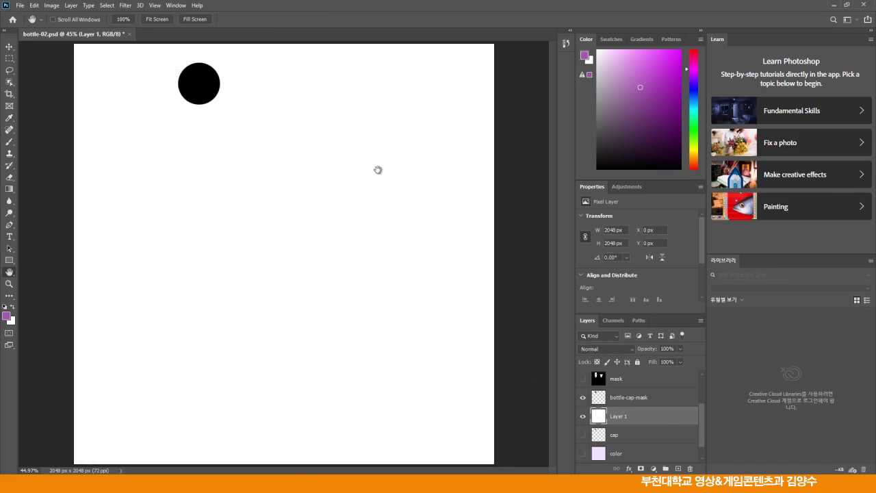
- Merge the visible black circle and white background layers into the single bottle-cap-mask layer
left_click(636, 398)
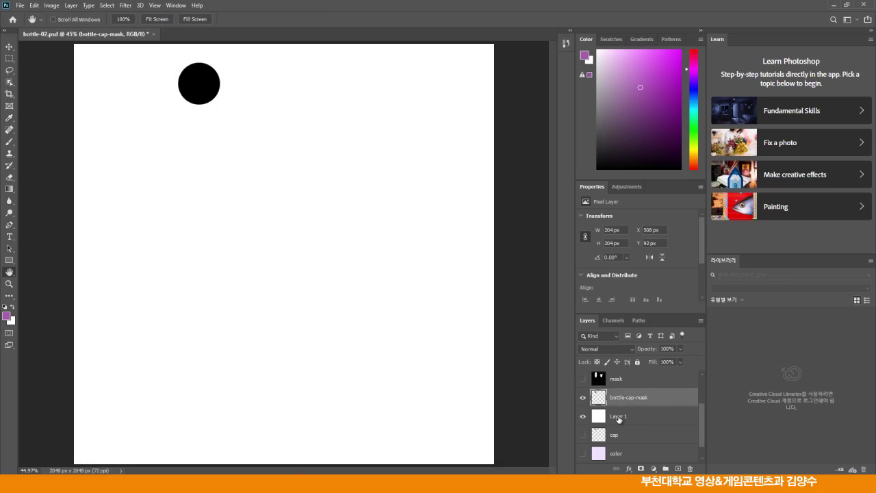
mouse_move(702, 412)
left_mouse_down()
mouse_move(701, 380)
mouse_move(700, 444)
mouse_move(701, 373)
mouse_move(701, 414)
left_mouse_up()
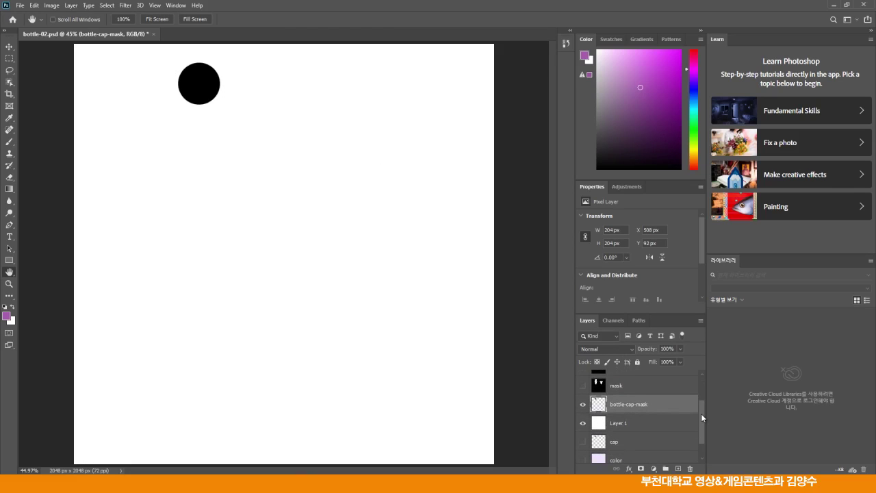
left_click(701, 321)
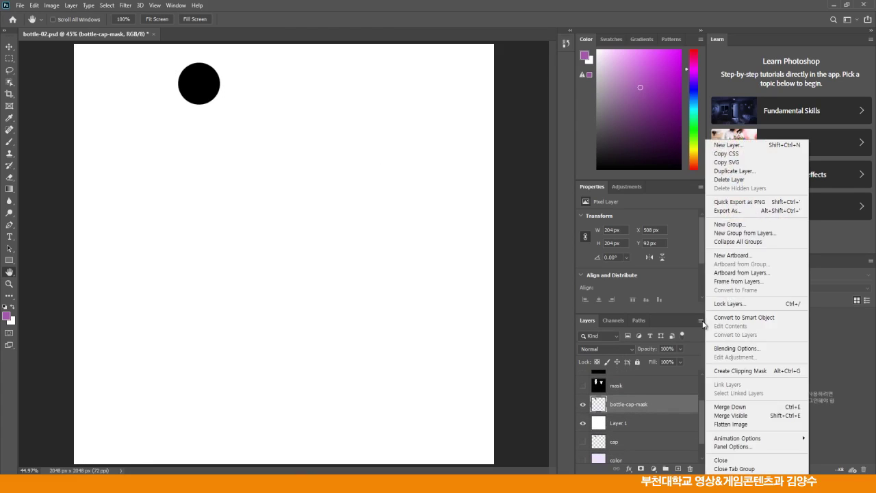
left_click(731, 416)
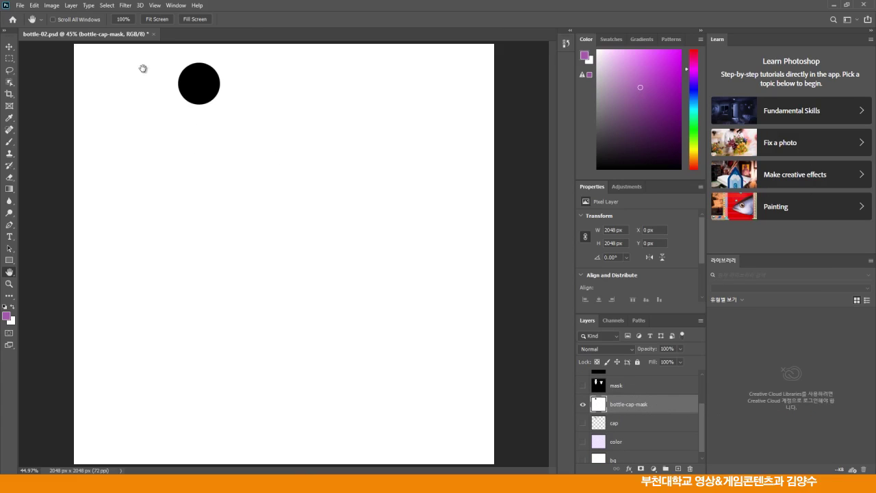
- Save a JPEG copy of the mask image as bottle-cap-mask in the Mapping folder, accepting the JPEG options
left_click(20, 5)
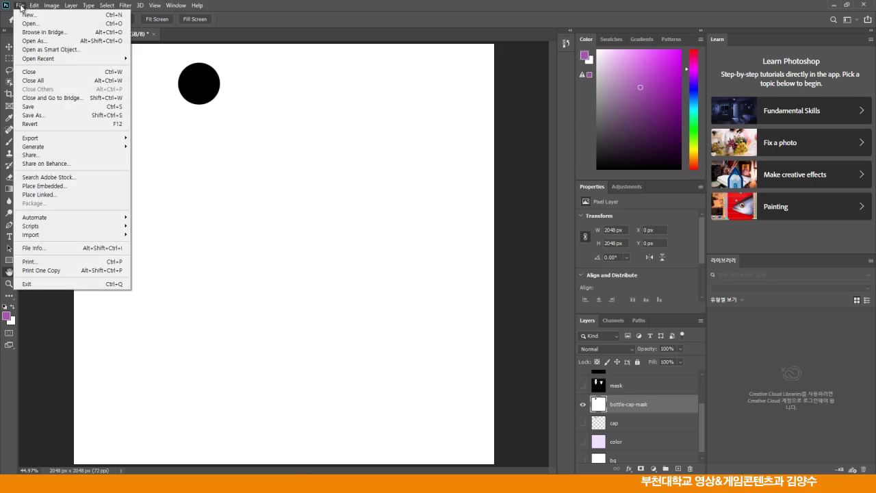
left_click(42, 117)
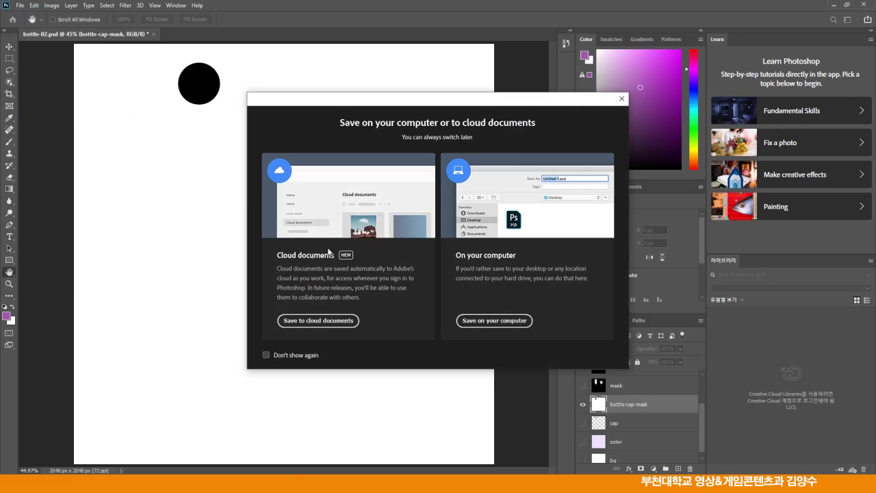
left_click(473, 322)
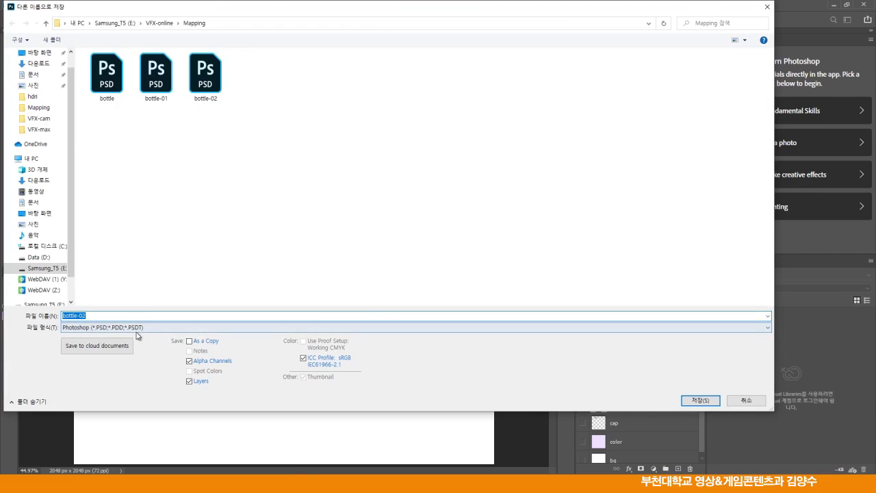
left_click(137, 328)
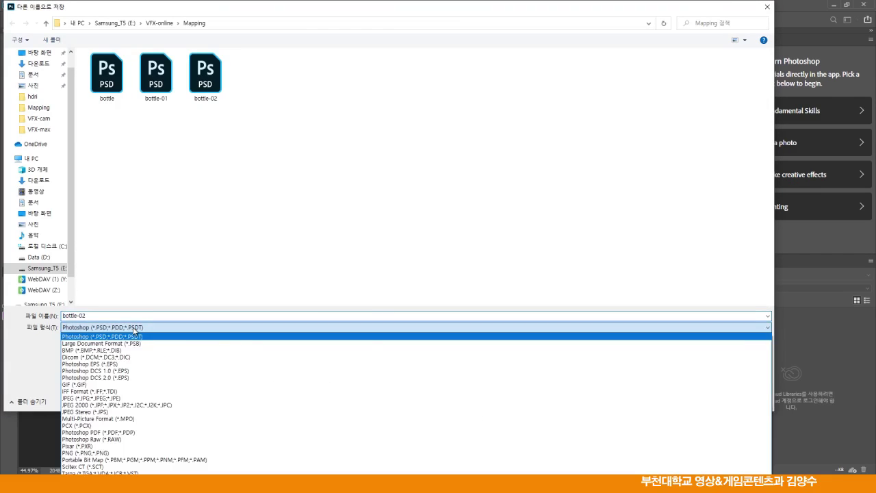
left_click(99, 398)
left_click(83, 316)
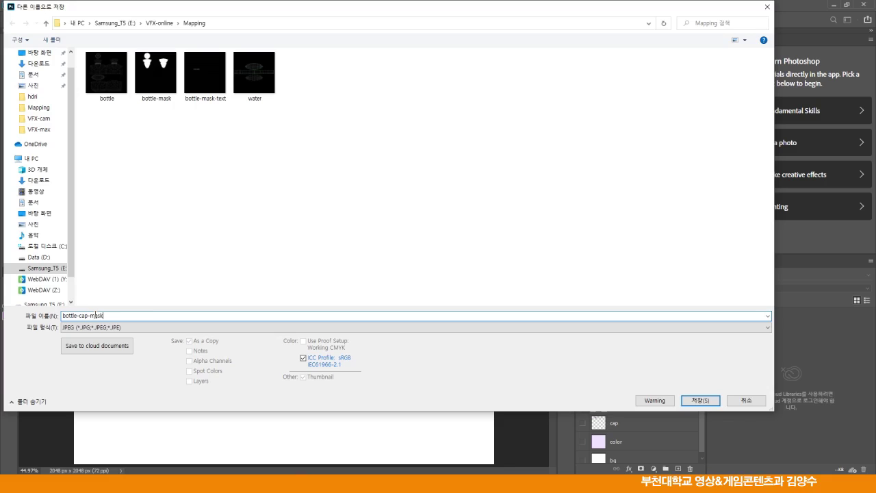
left_click(689, 404)
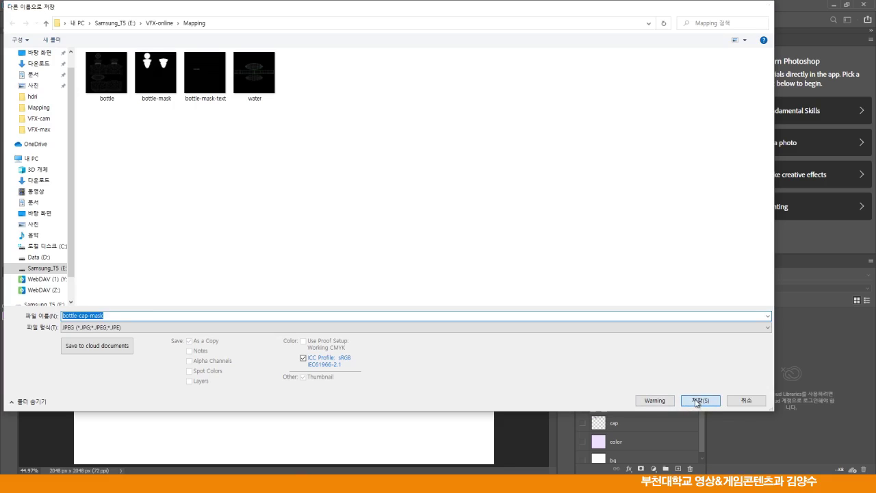
left_click(486, 119)
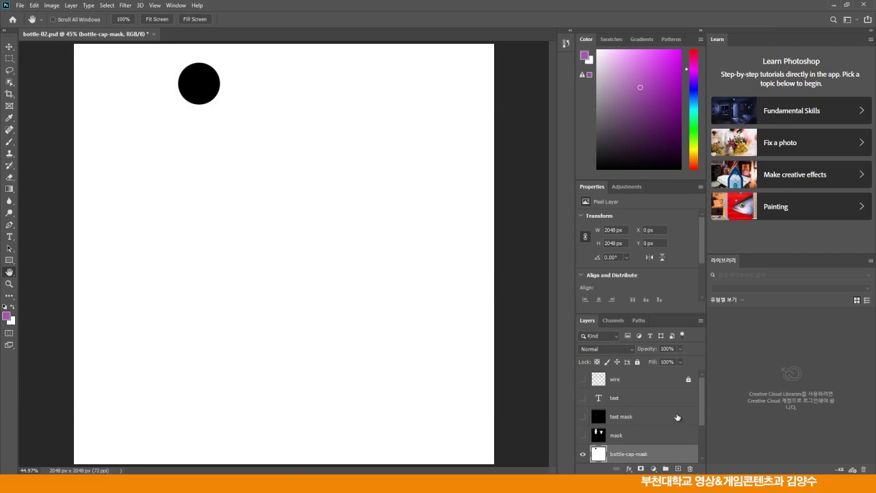
- Show the text, cap and color layers, hide bottle-cap-mask, and save the bottle-02.psd document
left_click(584, 399)
scroll(698, 405, "down", 2)
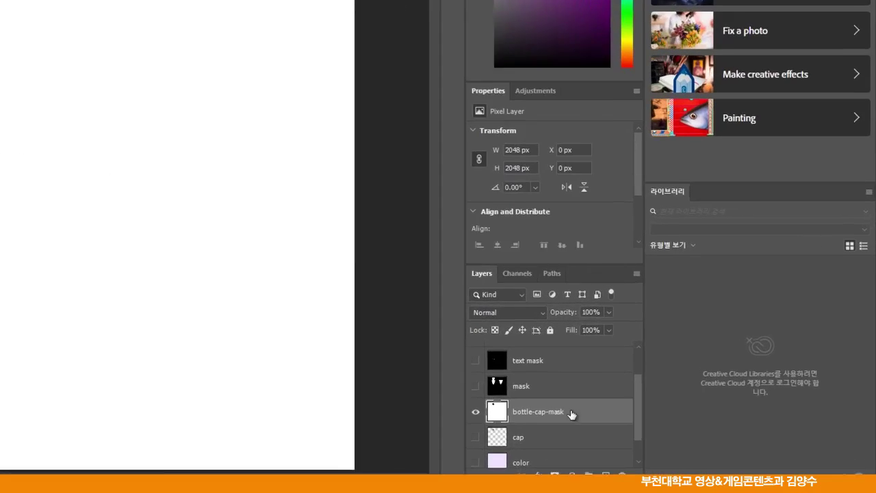
left_click(436, 410)
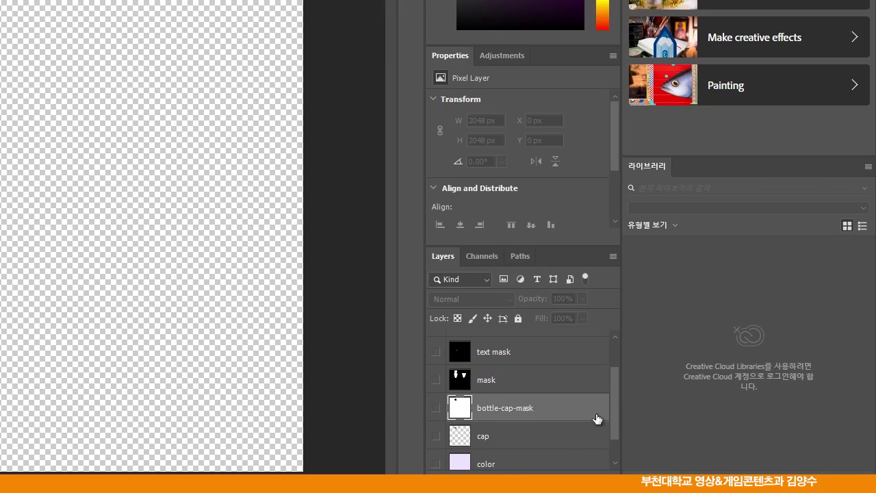
scroll(613, 389, "down", 2)
left_click(437, 400)
left_click(436, 428)
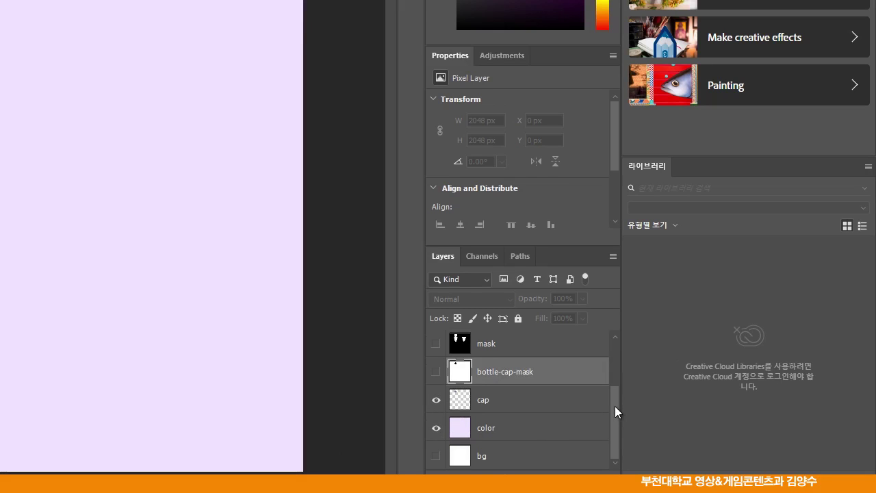
scroll(614, 388, "up", 1)
scroll(615, 388, "down", 1)
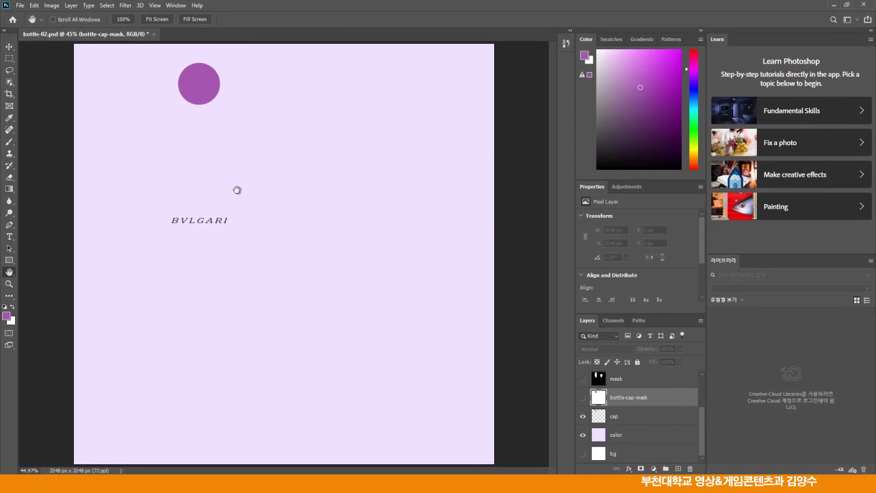
left_click(21, 6)
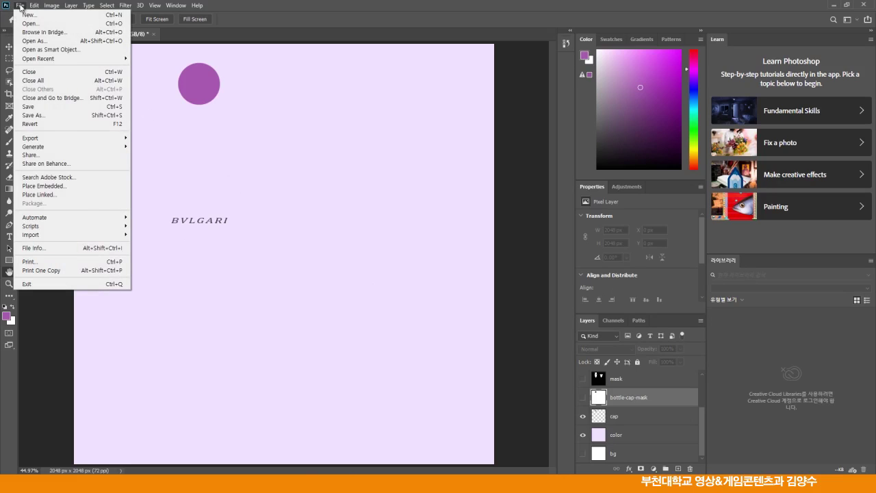
left_click(33, 107)
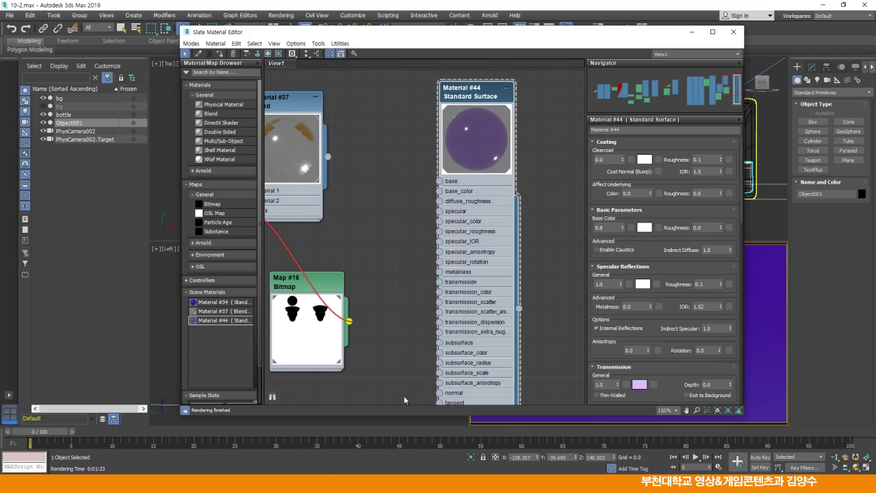
- Maximize the Slate Material Editor and rearrange the Standard Surface nodes feeding the bottle's Blend material to make room
left_click(712, 32)
middle_click_drag(309, 204, 524, 219)
scroll(398, 167, "up", 1)
middle_click_drag(398, 167, 683, 145)
left_click_drag(175, 89, 98, 88)
middle_click_drag(218, 143, 365, 139)
left_click_drag(264, 79, 186, 75)
middle_click_drag(354, 136, 205, 137)
middle_click_drag(264, 144, 235, 150)
left_click_drag(260, 83, 244, 82)
middle_click_drag(453, 251, 305, 203)
- Create a new Blend material feeding the Material 1 input of the Material #37 Blend, and dismiss the render message window
left_click_drag(623, 135, 570, 137)
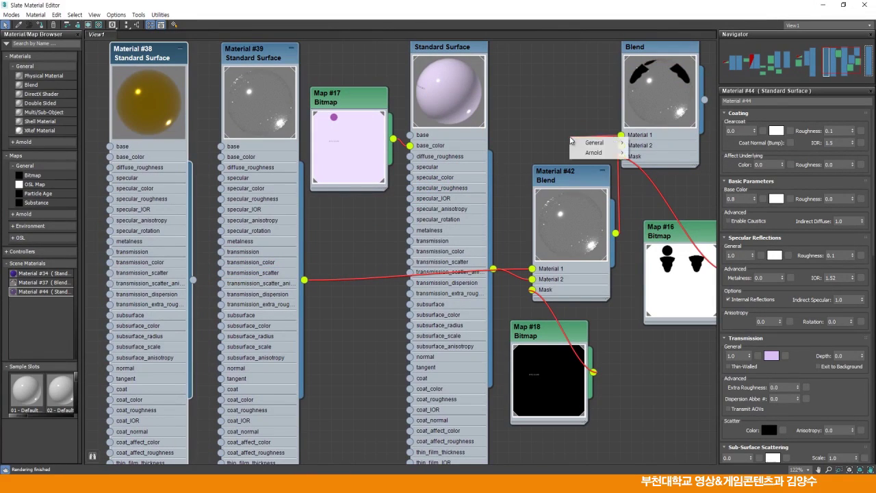
mouse_move(593, 146)
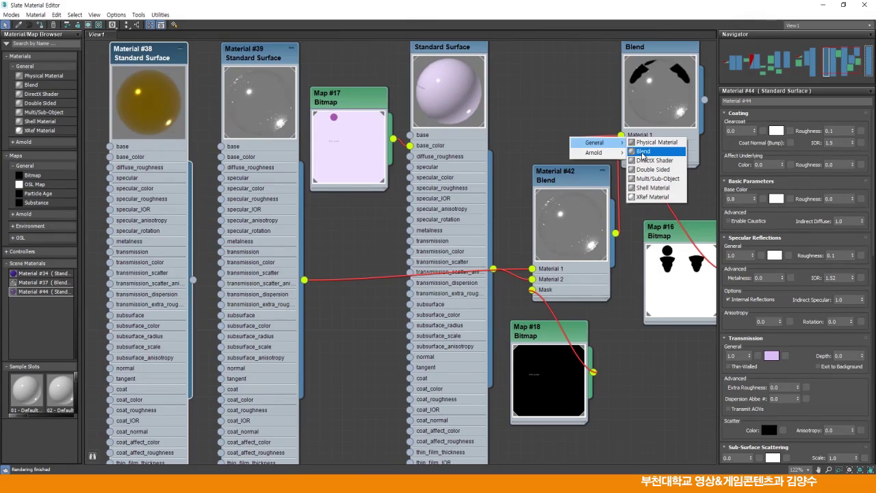
left_click(643, 151)
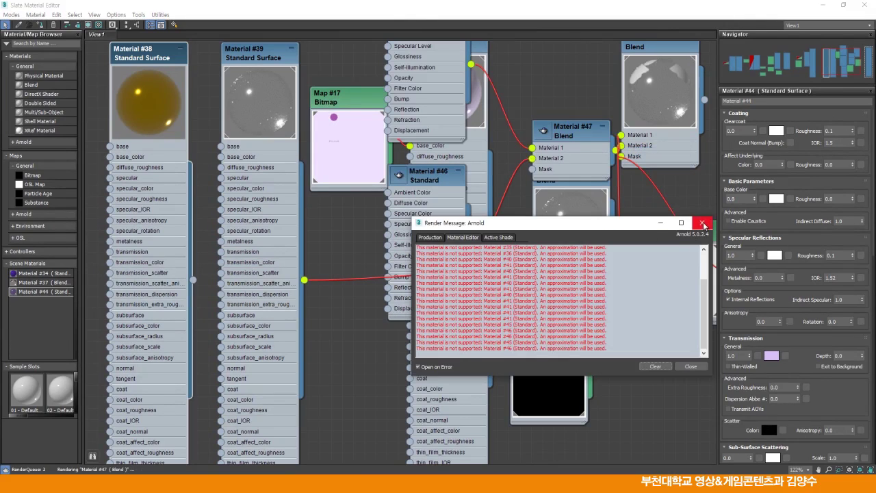
left_click(703, 224)
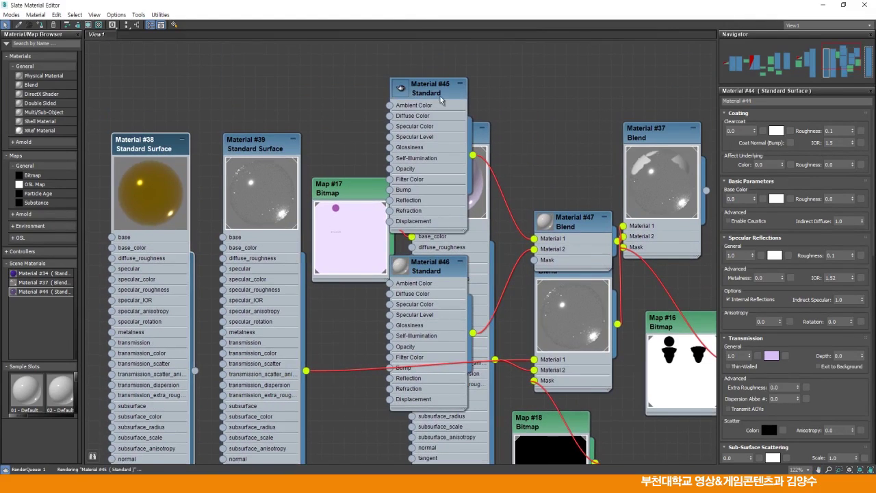
- Delete the new Blend's two default Standard sub-materials, then move the Blend above Material #42 and enlarge its preview
left_click_drag(428, 91, 546, 78)
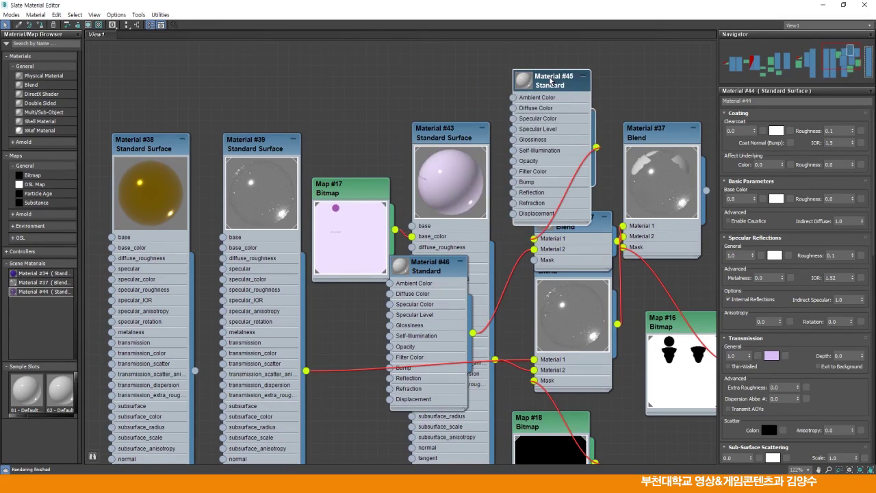
key("Delete")
left_click_drag(428, 267, 566, 85)
key("Delete")
left_click_drag(582, 223, 535, 79)
double_click(524, 113)
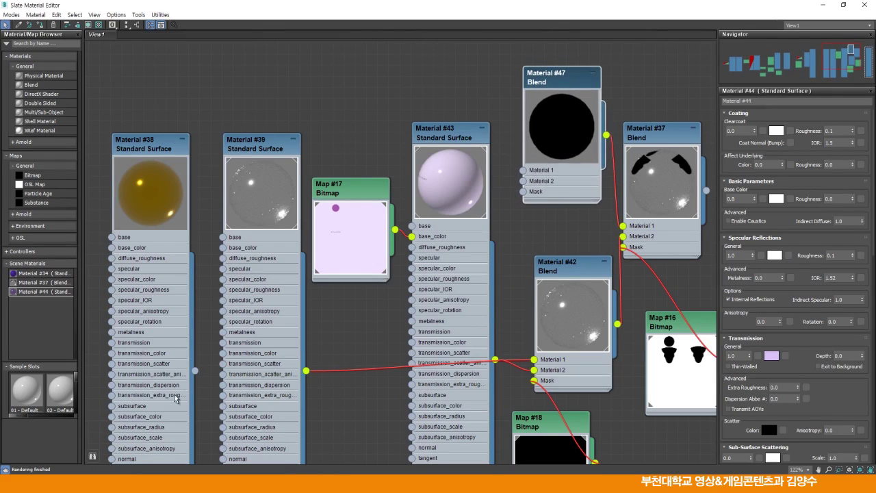
- Connect the gold Material #38 to the new Blend's Material 1 input and move the gold node slightly higher
left_click_drag(241, 365, 520, 171)
left_click_drag(171, 152, 184, 113)
middle_click_drag(238, 182, 358, 188)
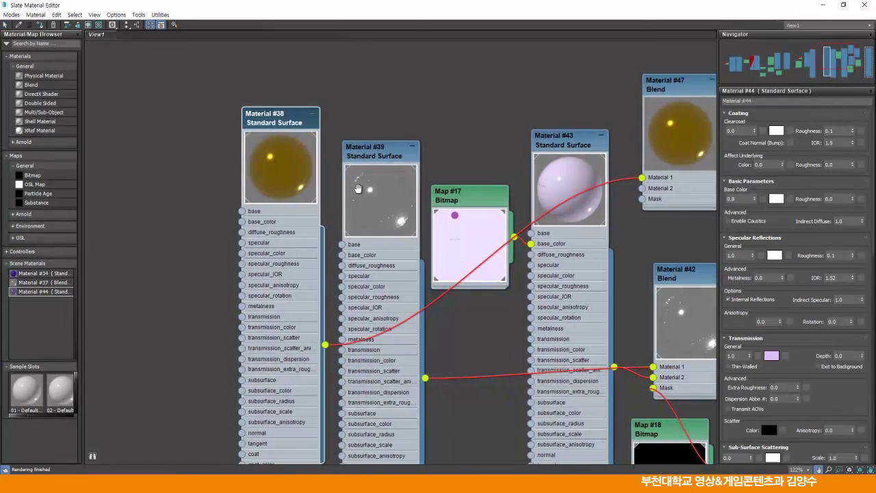
- Create an Arnold Standard Surface in the new Blend's Material 2 input and place it beside gold Material #38 with an enlarged preview
left_click_drag(643, 188, 132, 213)
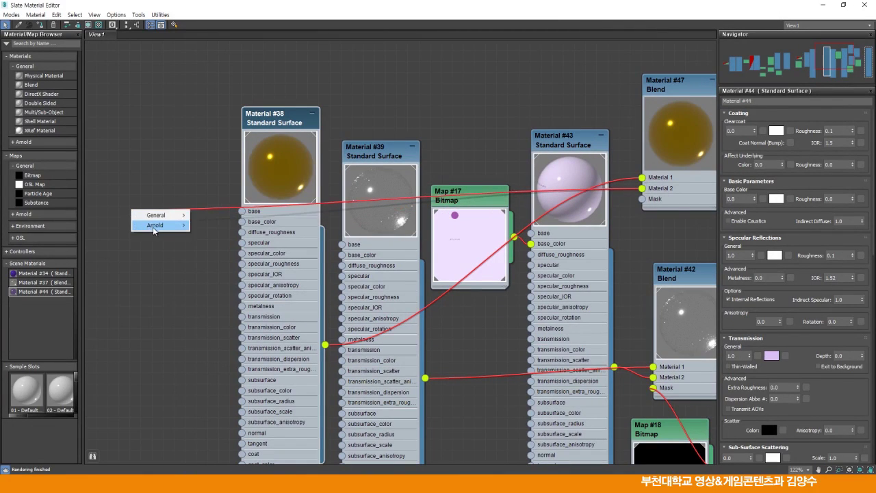
mouse_move(156, 225)
mouse_move(215, 259)
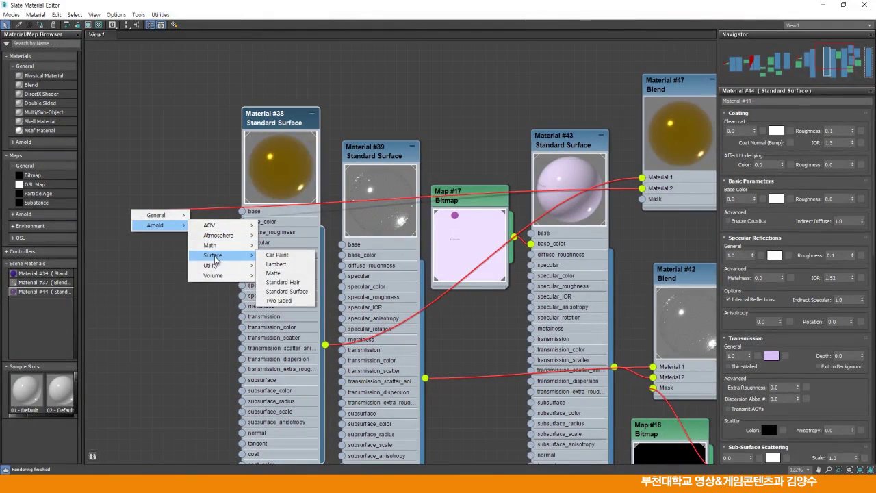
left_click(287, 291)
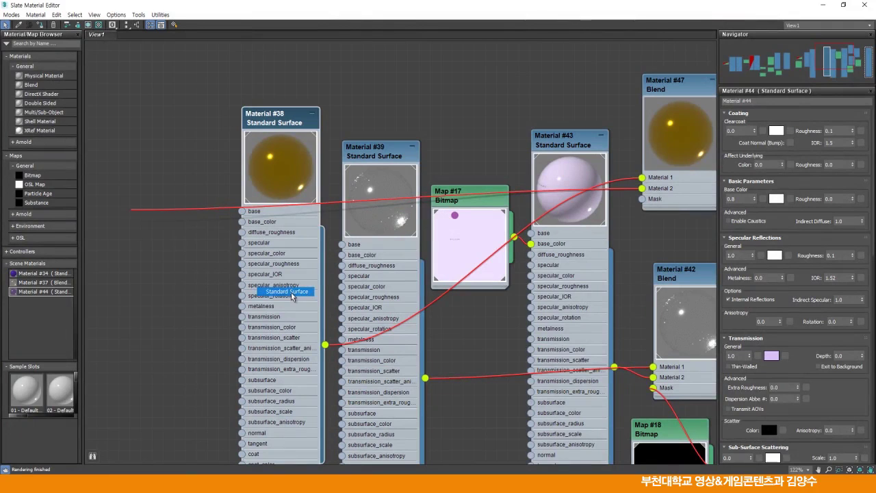
left_click_drag(115, 208, 133, 199)
left_click_drag(170, 167, 186, 90)
middle_click_drag(198, 144, 323, 141)
- Load bottle-02.psd as a Bitmap into the new Standard Surface's base_color, enlarge the map's preview and place it beside the material
left_click_drag(268, 185, 232, 165)
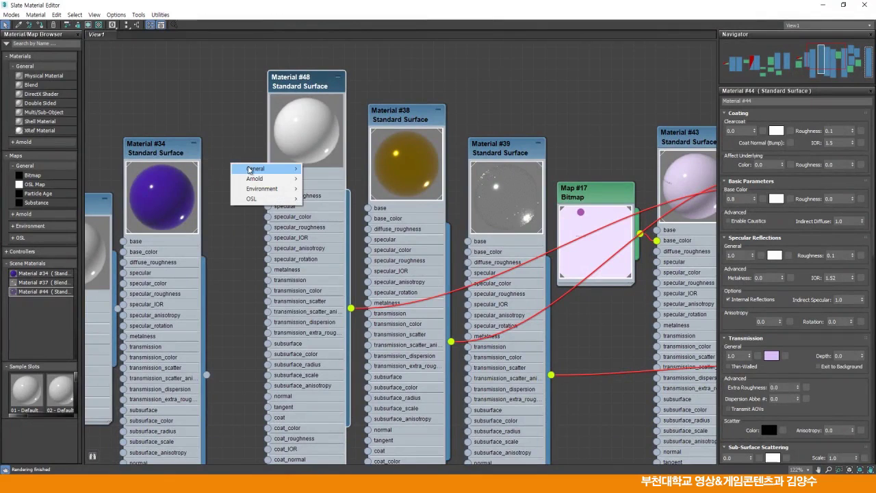
mouse_move(253, 168)
left_click(318, 169)
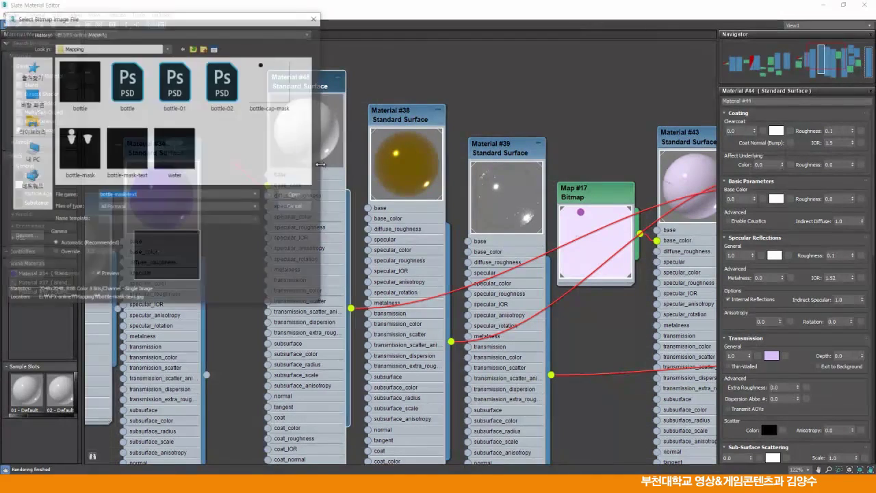
left_click(223, 96)
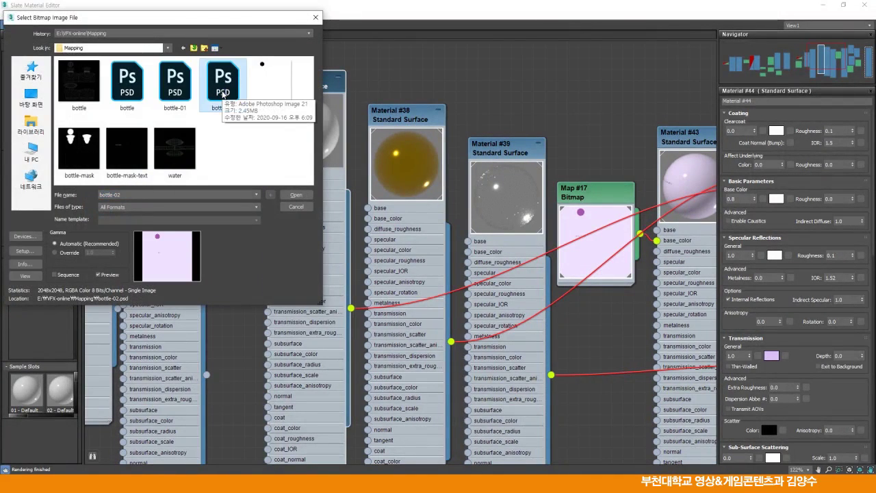
left_click(296, 195)
left_click(134, 234)
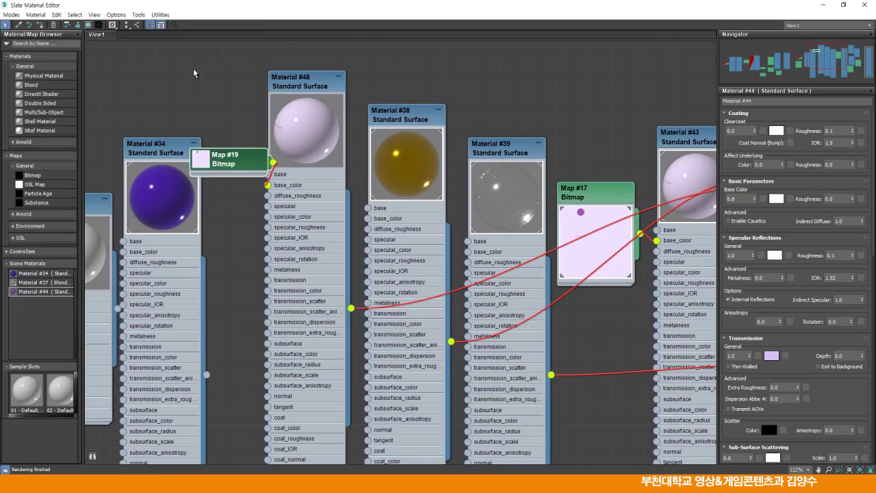
left_click_drag(221, 151, 191, 89)
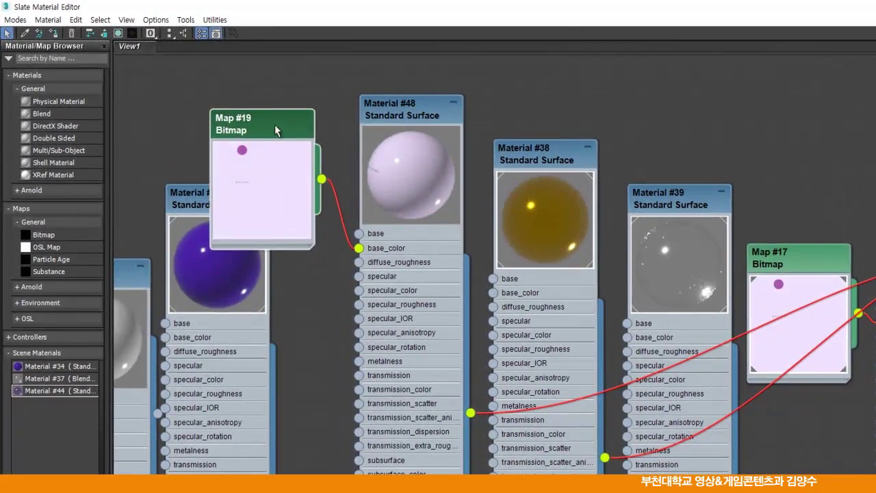
left_click_drag(274, 125, 259, 96)
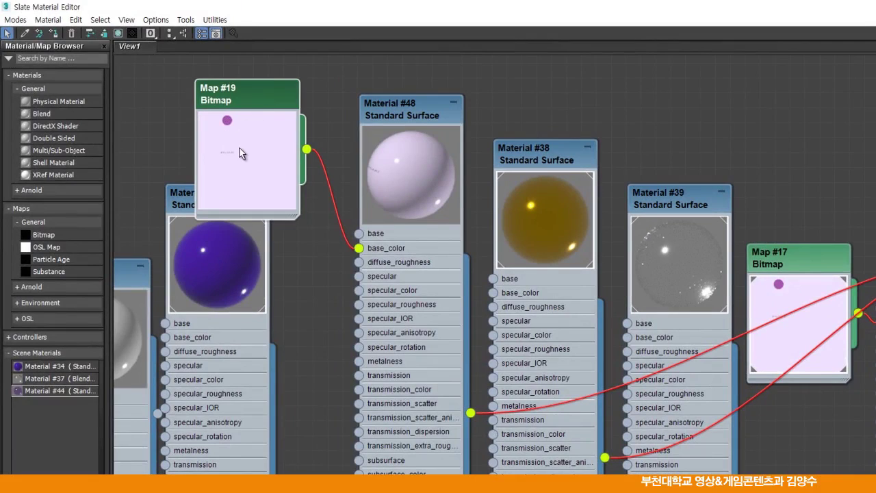
- Reposition the Material #37 and Material #47 Blend nodes to free space in front of Material #47's mask input
middle_click_drag(809, 286, 501, 293)
middle_click_drag(814, 241, 595, 237)
left_click_drag(564, 156, 626, 134)
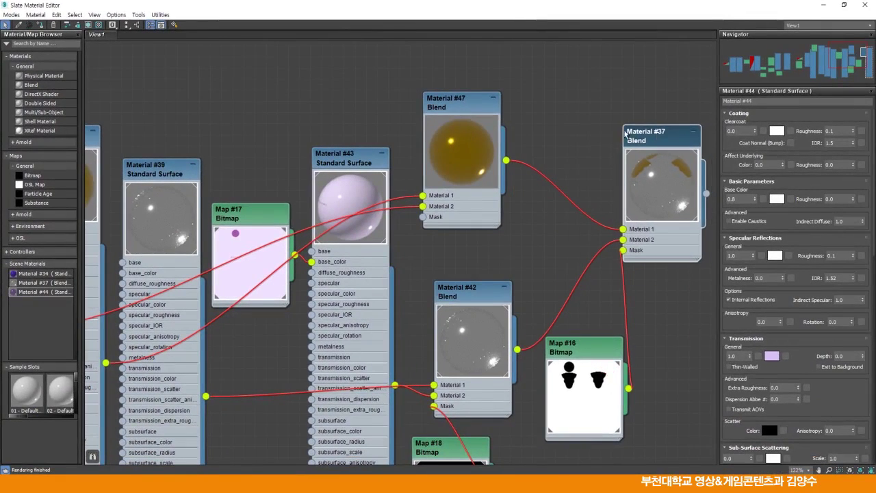
left_click_drag(452, 103, 518, 81)
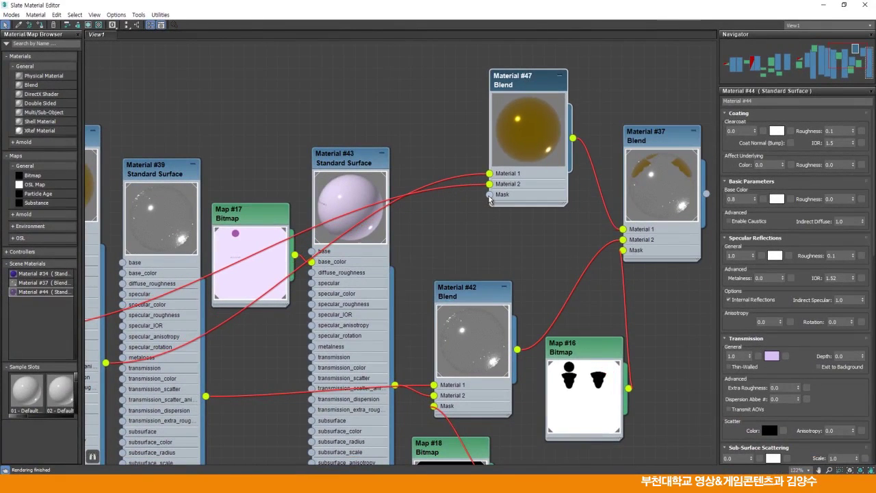
- Load the bottle-cap-mask image as a Bitmap into the Mask input of the Material #47 Blend
left_click_drag(441, 220, 440, 220)
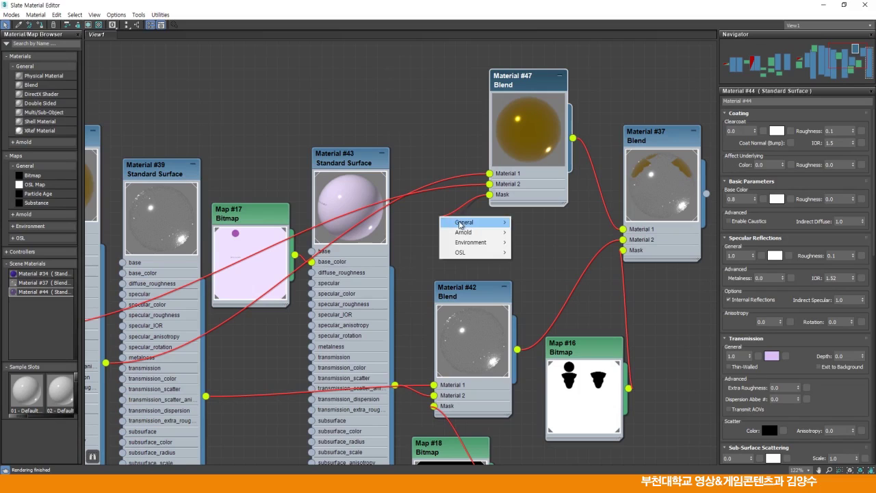
mouse_move(463, 222)
left_click(526, 223)
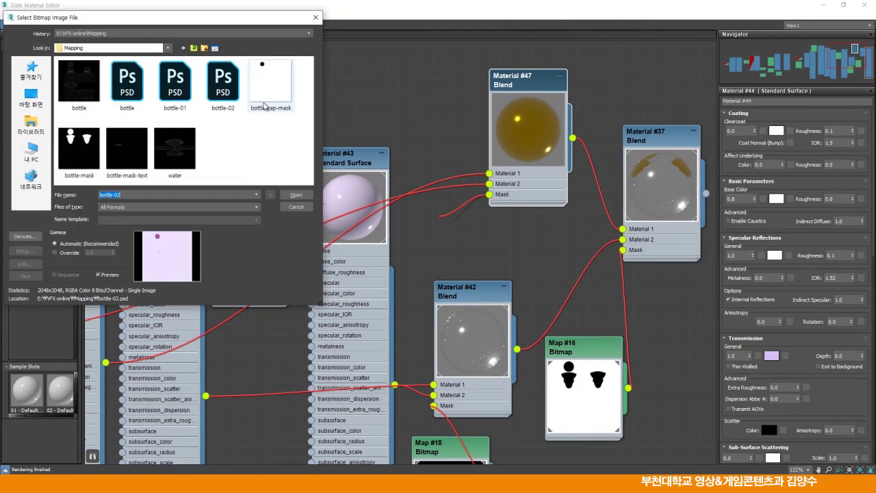
left_click(270, 101)
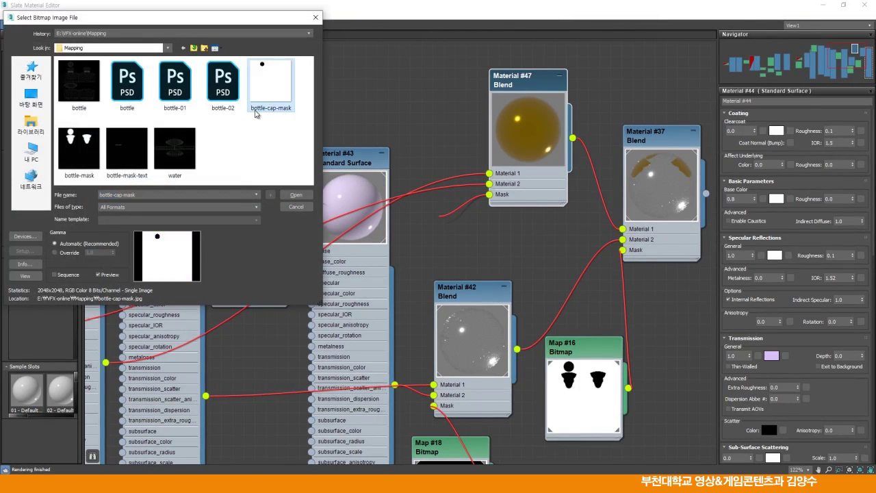
left_click(295, 195)
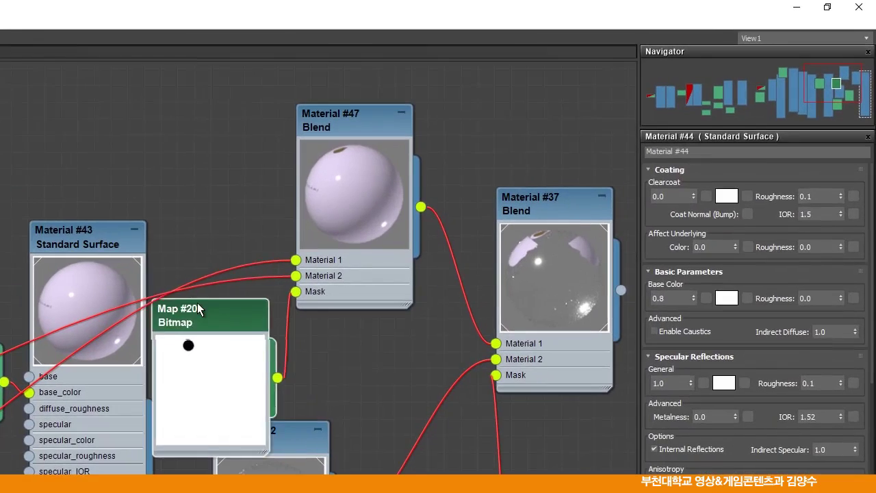
- Arrange the Material #47 Blend and its cap mask Bitmap in the node view, placing the Bitmap between Material #43 and the Blend
left_click_drag(450, 210, 450, 139)
left_click_drag(198, 208, 209, 314)
left_click_drag(340, 121, 357, 98)
left_click_drag(219, 339, 241, 309)
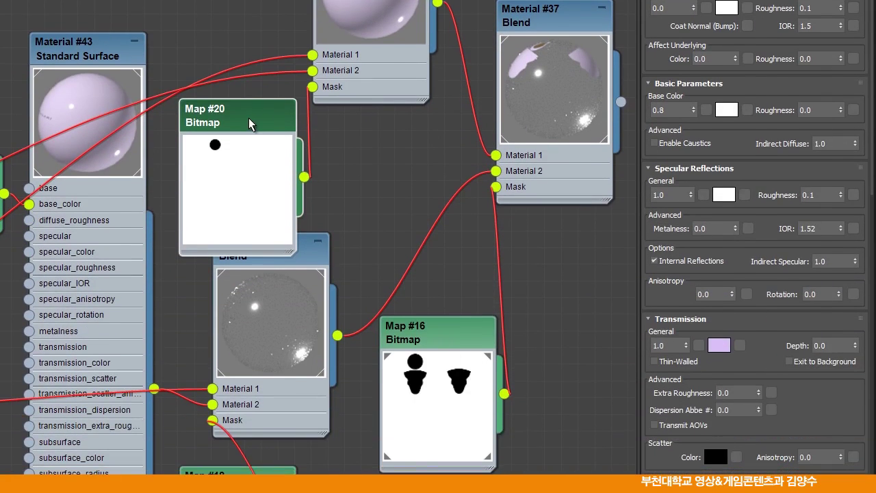
left_click_drag(232, 115, 229, 130)
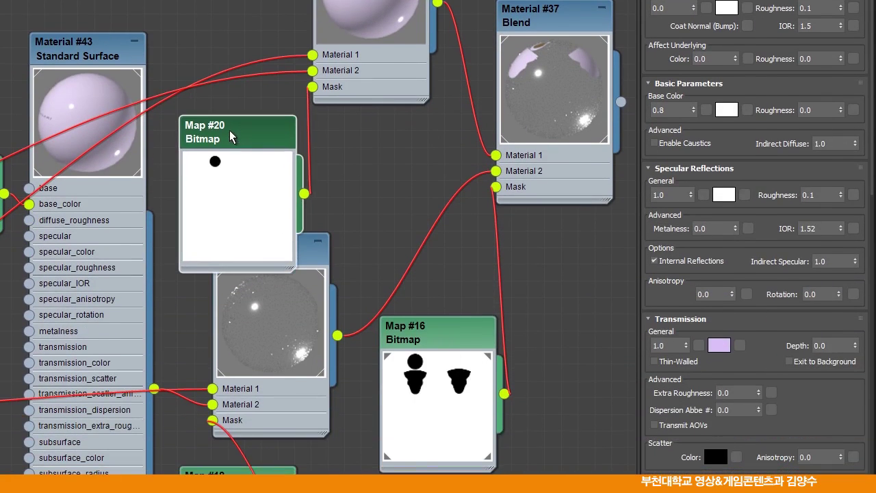
- Invert the output of the bottle-cap-mask Bitmap and move its node up, clear of the Material #42 Blend
double_click(235, 130)
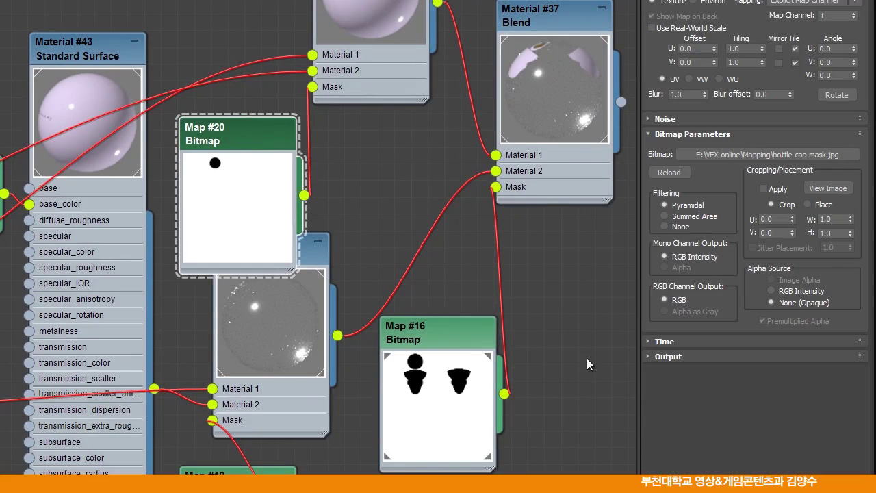
left_click(646, 357)
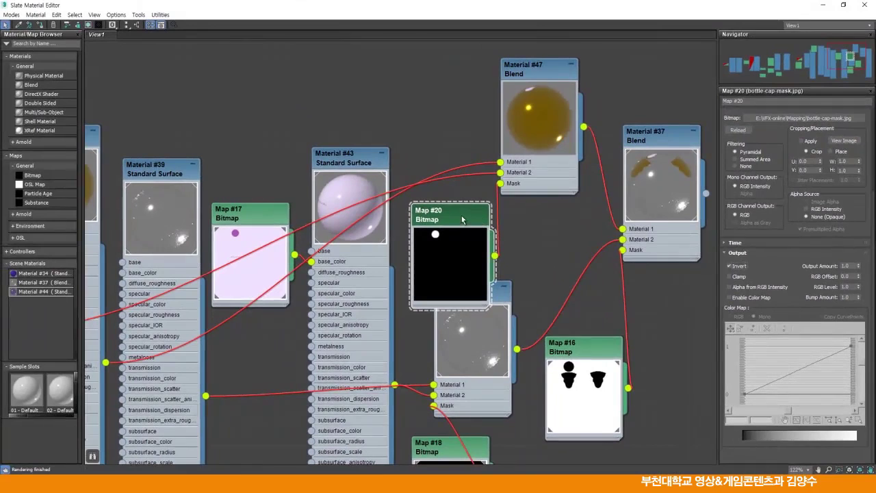
left_click_drag(461, 215, 452, 162)
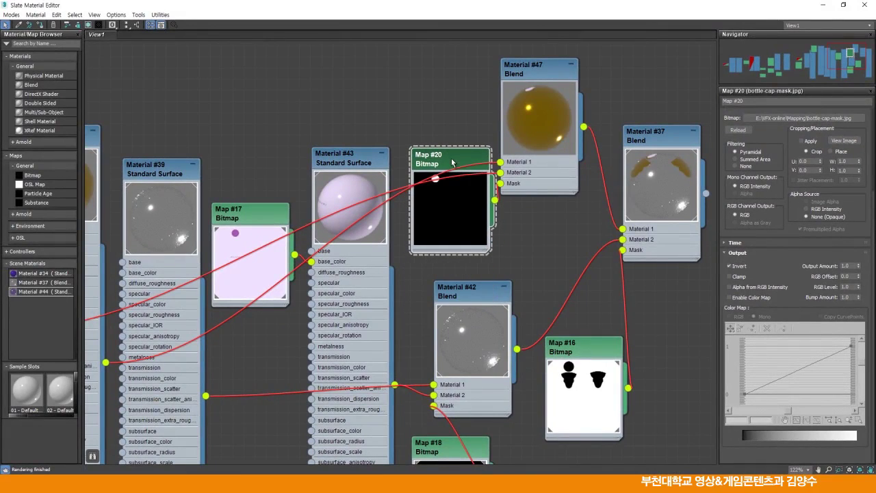
- Shrink the Slate Material Editor to a floating window and start an Arnold render of the PhysCamera002 view through Render Setup
left_click(844, 5)
left_click_drag(502, 37, 528, 70)
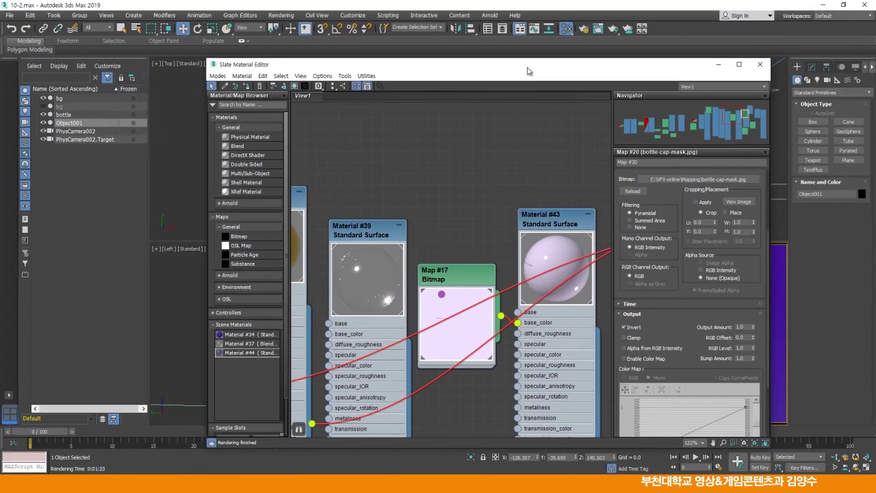
left_click(585, 29)
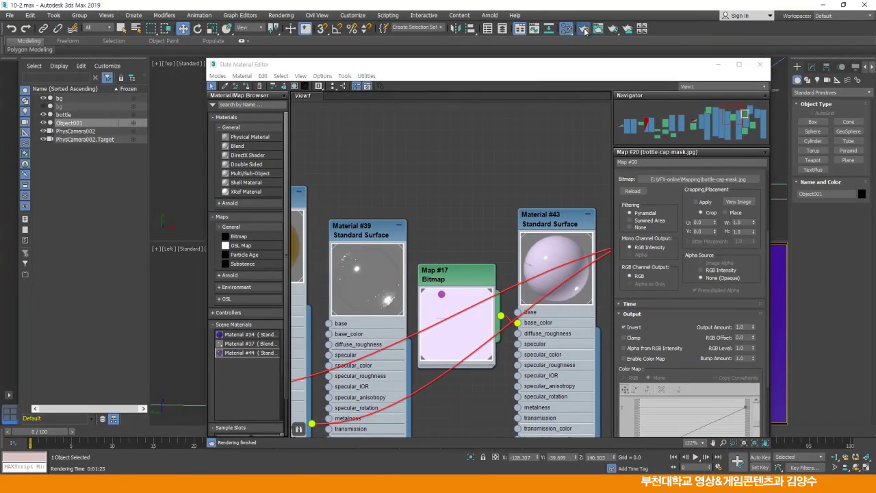
left_click(175, 129)
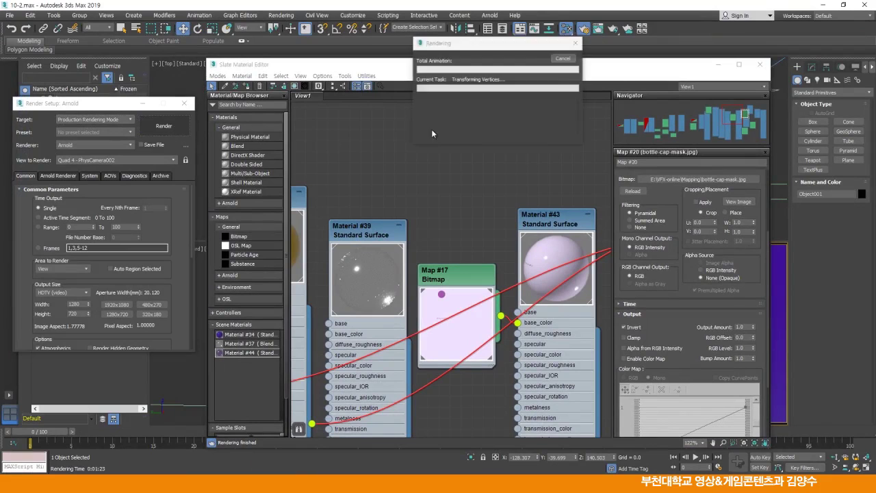